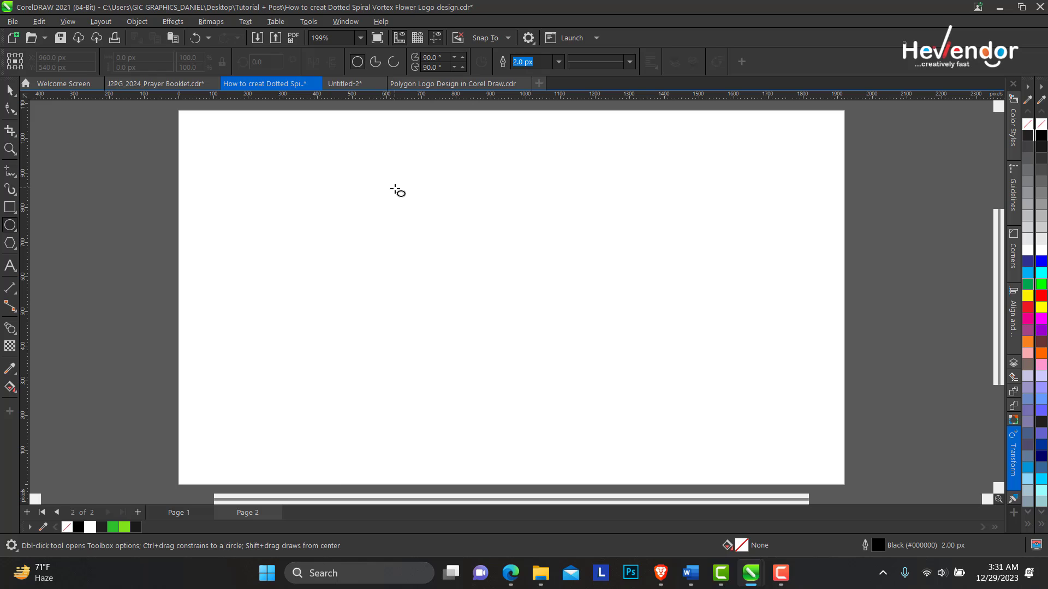
Step: Draw a circle about 57 px in diameter and place a copy about 719 px straight below it
drag(377, 151, 312, 162)
key(space)
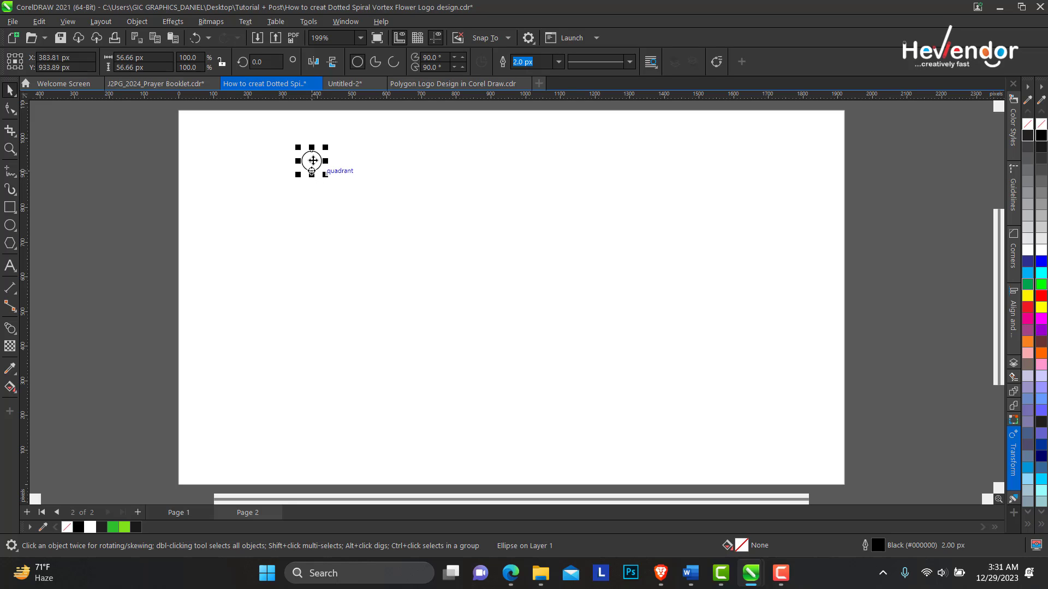
drag(313, 162, 311, 415)
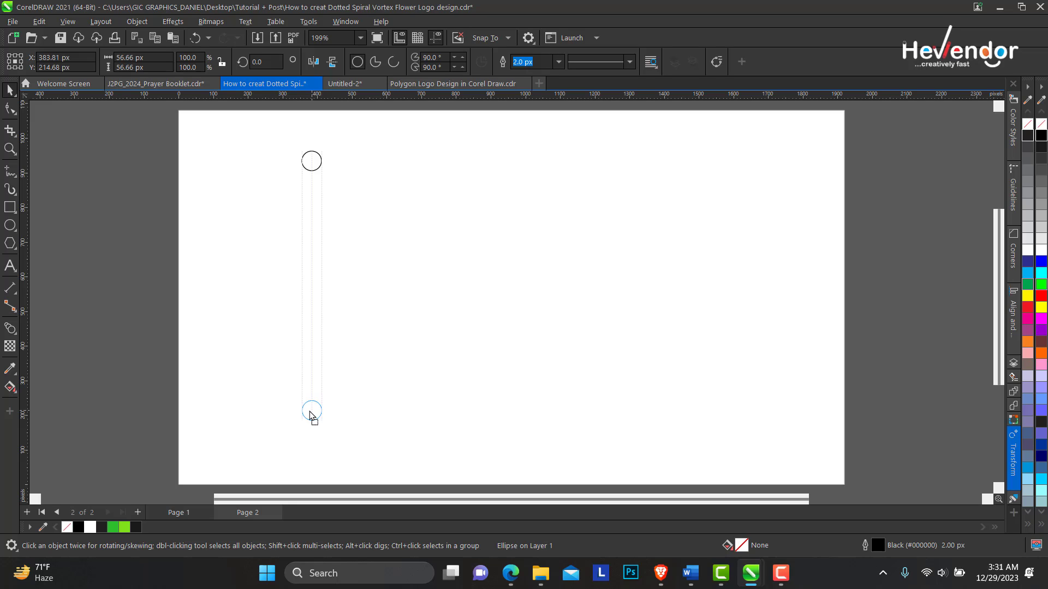
drag(311, 415, 311, 415)
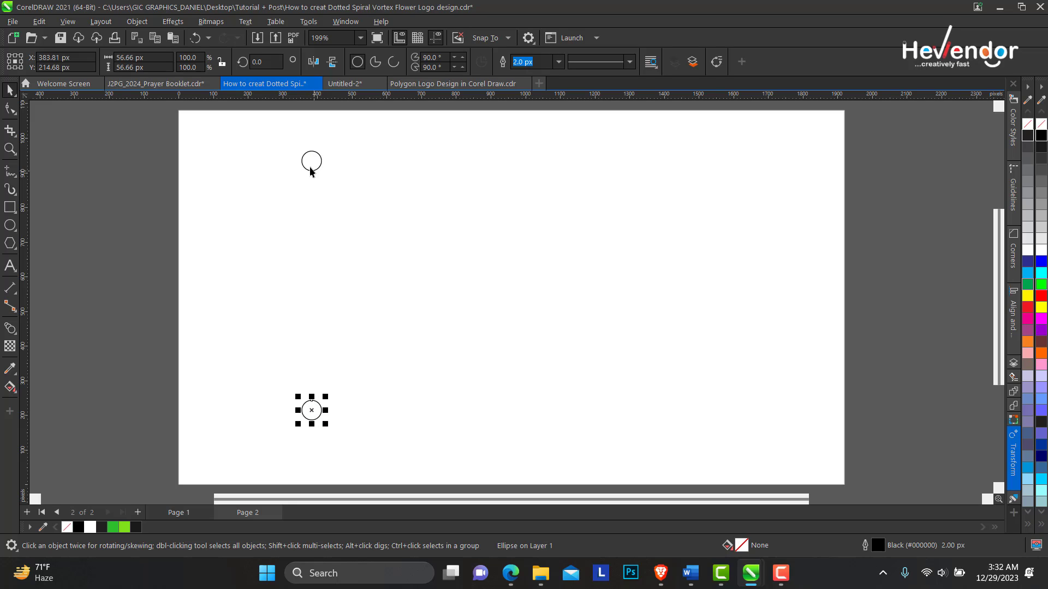
Step: Select both circles together and move the pair to about X 412 px, Y 535 px
click(274, 135)
drag(273, 133, 386, 428)
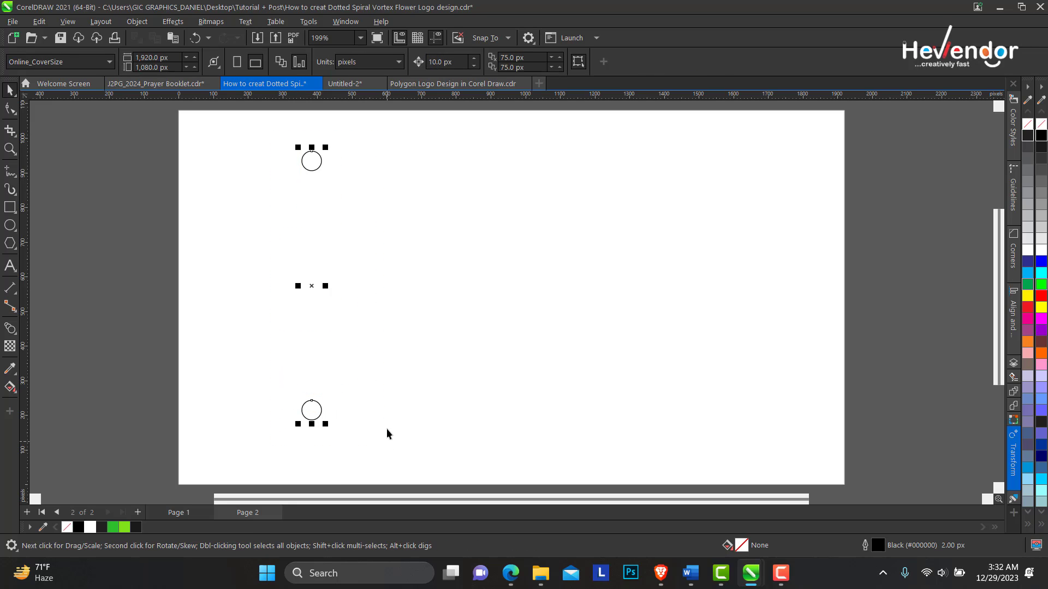
click(269, 135)
drag(269, 136, 387, 428)
mouse_move(309, 288)
mouse_down()
mouse_move(327, 303)
mouse_move(317, 303)
mouse_up()
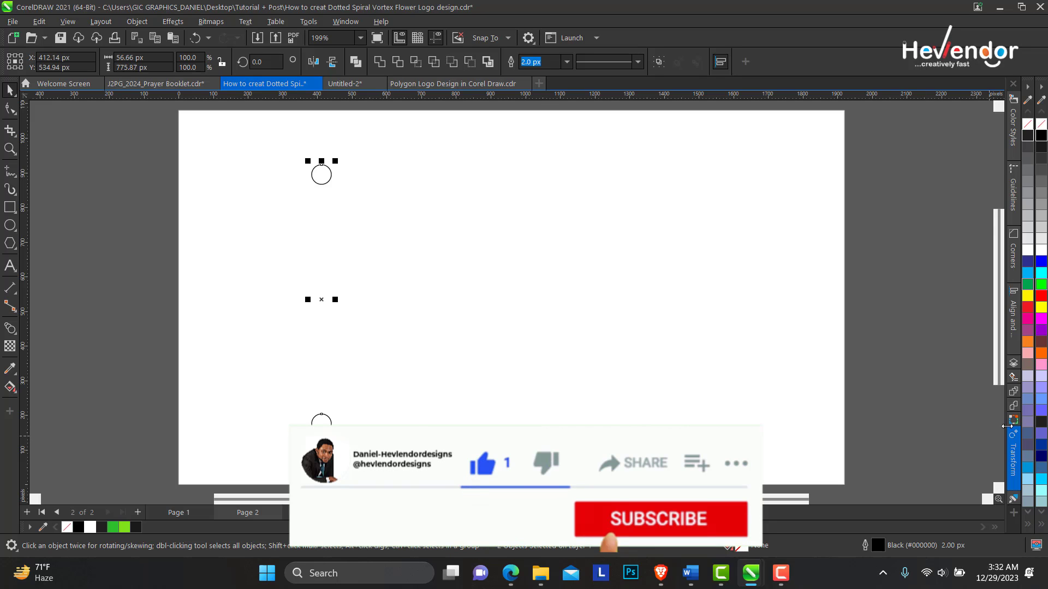
Step: Rotate the circle pair around its shared center in 15° increments with 11 copies to form a full ring
click(339, 20)
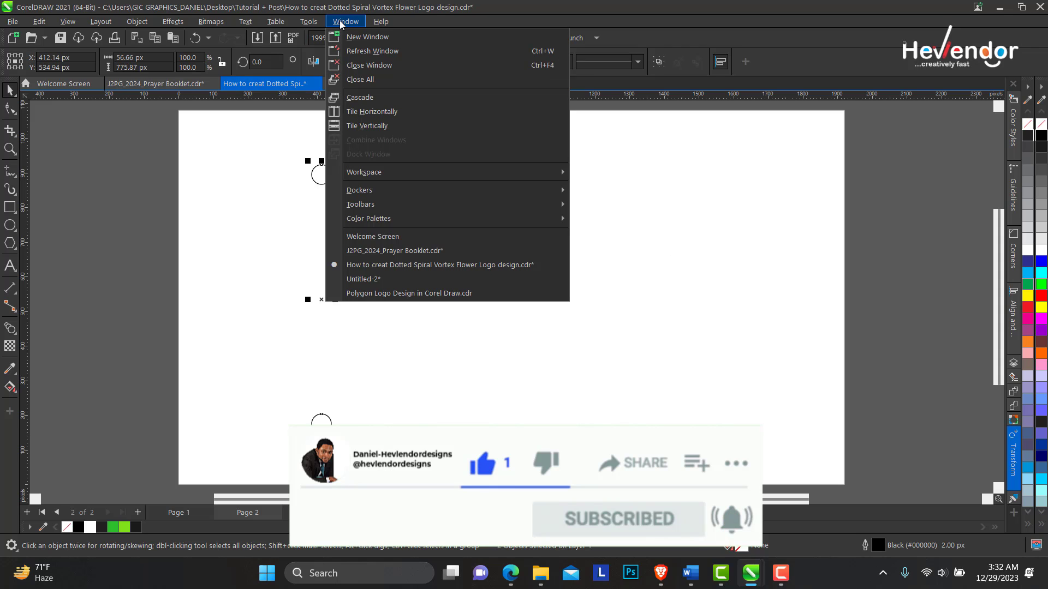
mouse_move(450, 188)
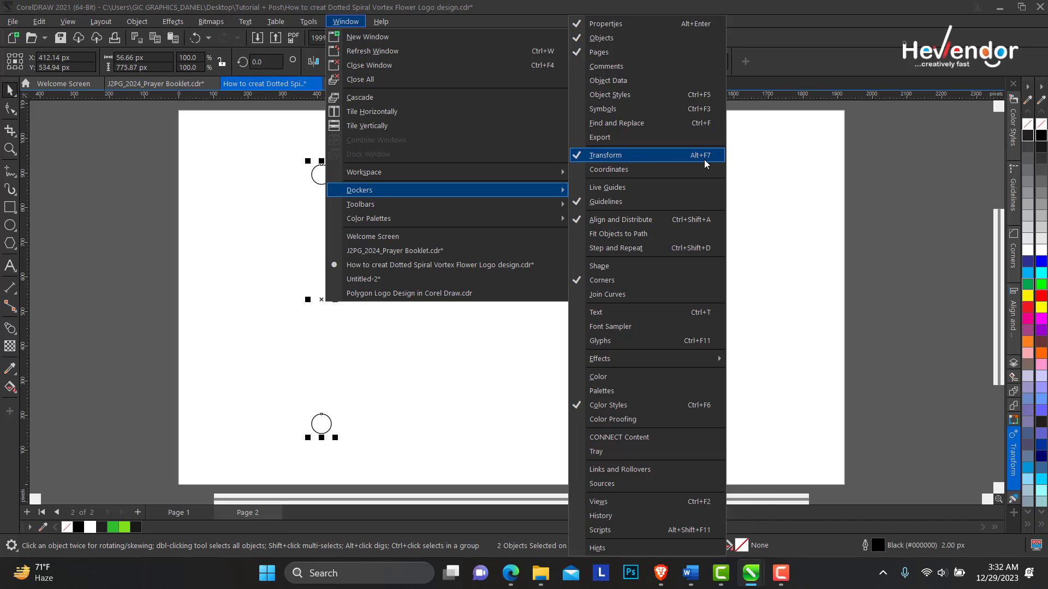
click(635, 157)
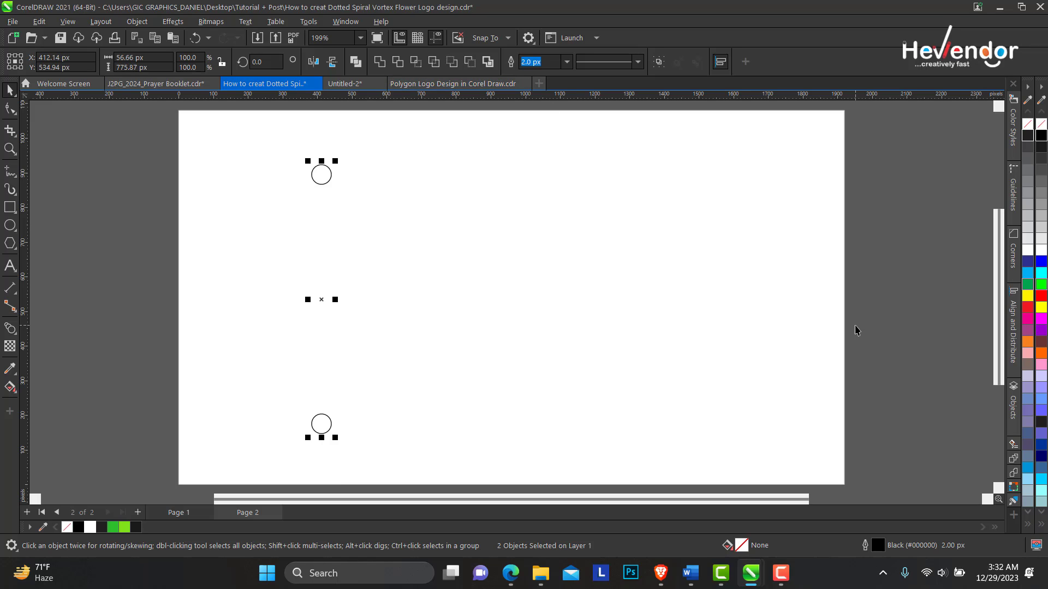
key(alt+F8)
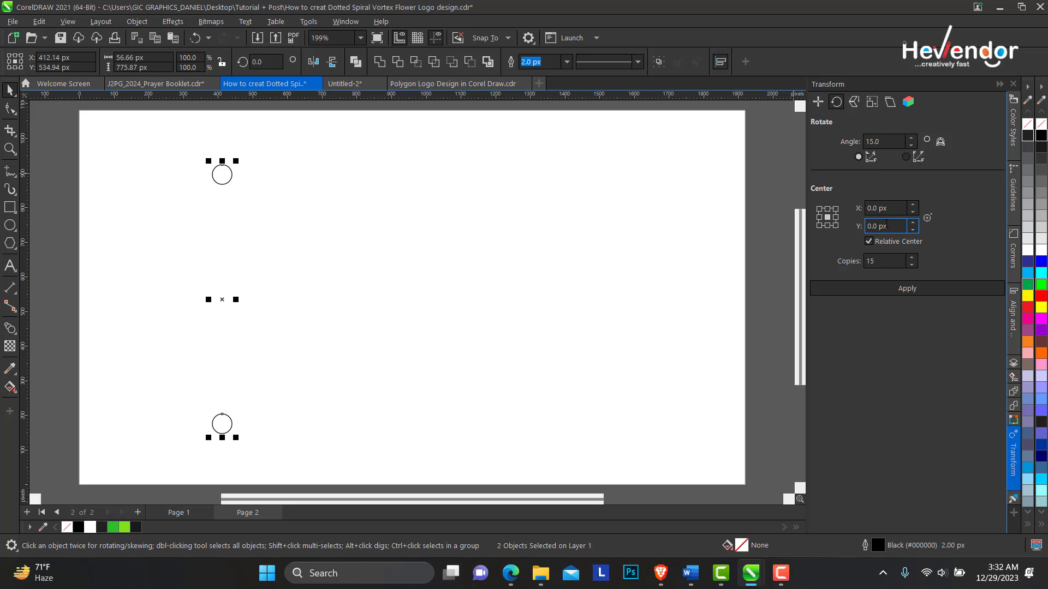
double_click(900, 265)
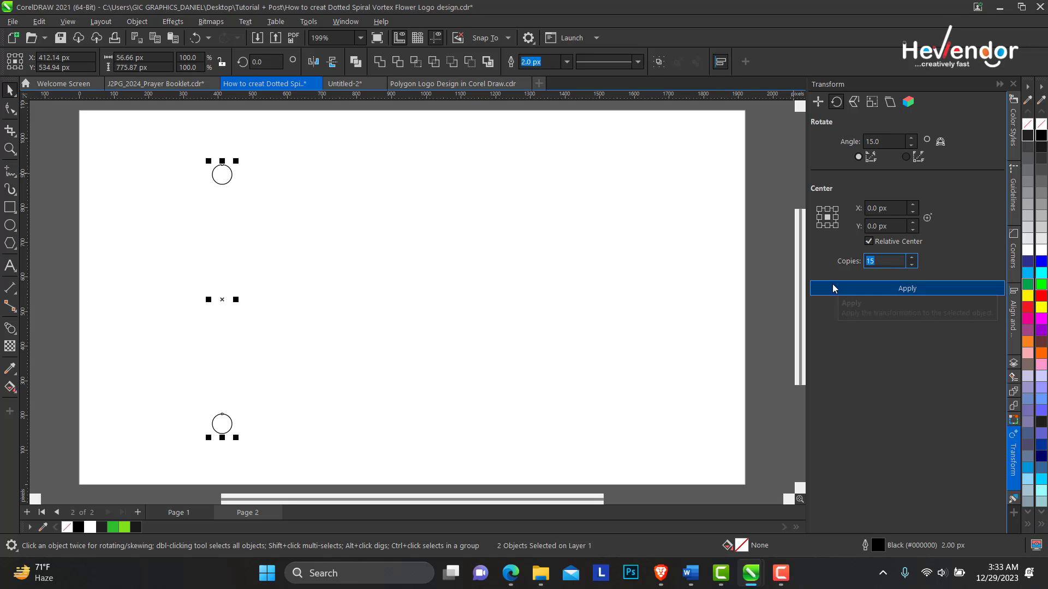
text(11)
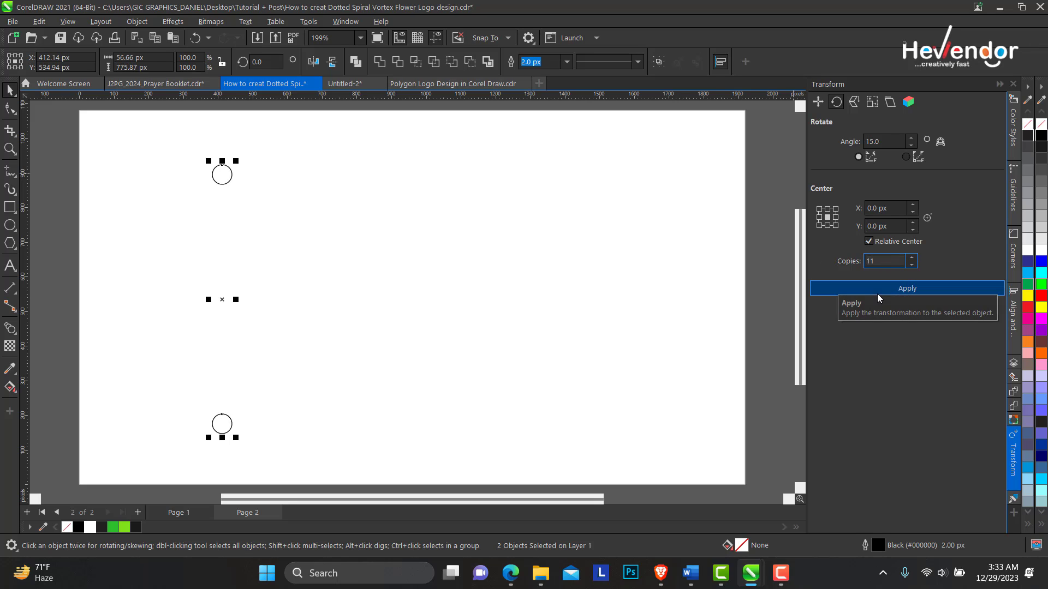
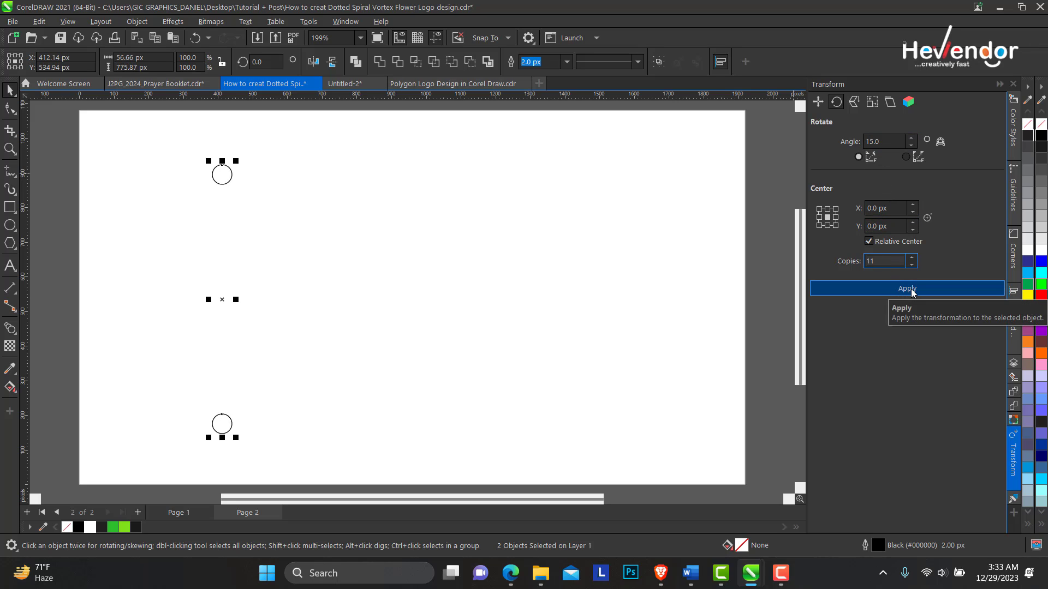
click(911, 292)
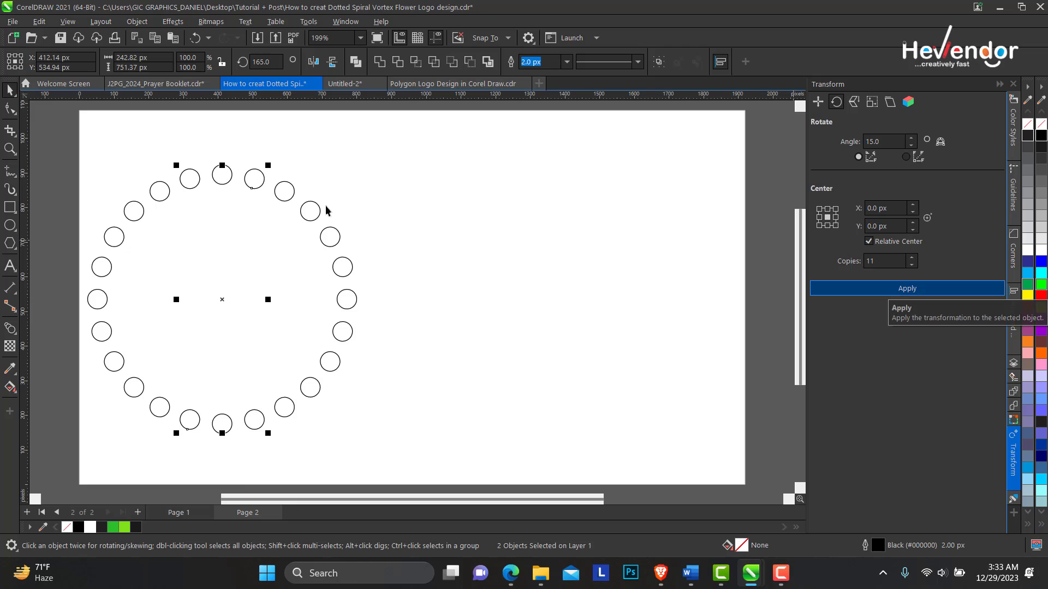
click(221, 174)
drag(221, 173, 230, 207)
key(ctrl+z)
Step: Move the whole ring of circles to about X 517 px, Y 523 px and group it
drag(59, 141, 334, 440)
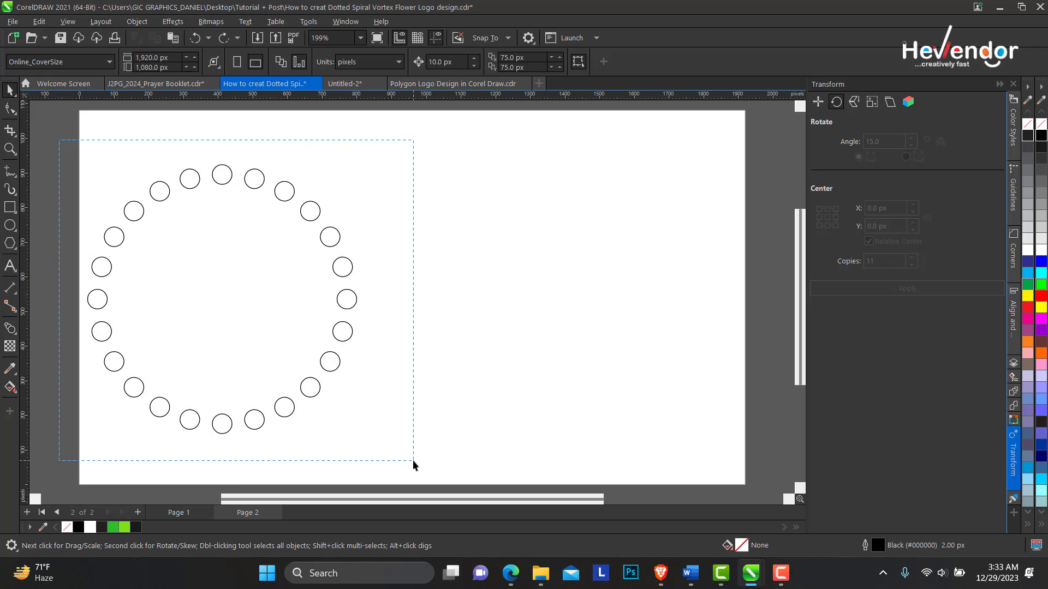
drag(412, 460, 409, 459)
drag(62, 139, 394, 456)
drag(224, 300, 262, 306)
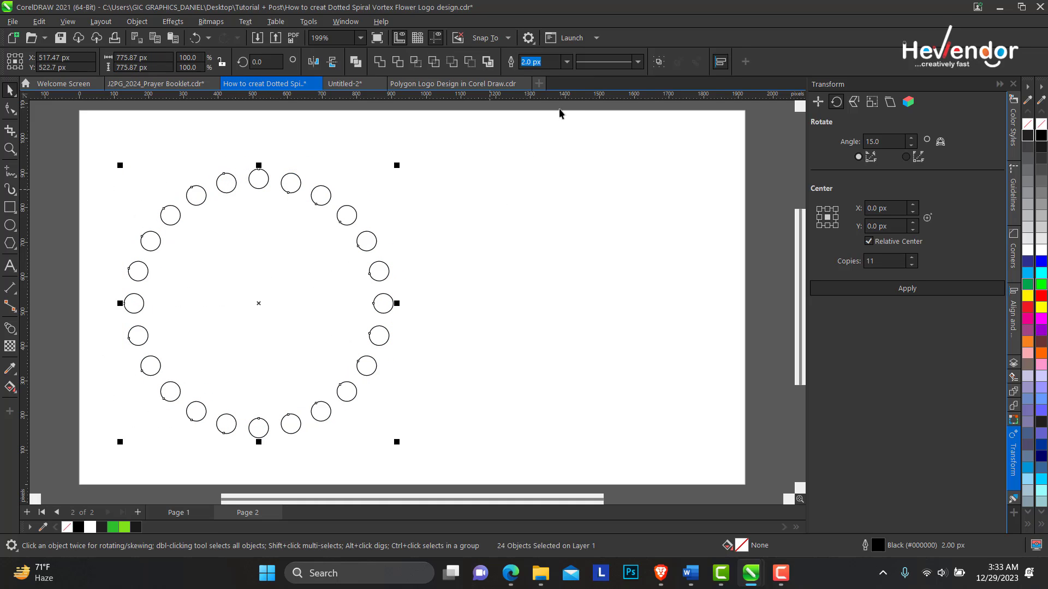
click(658, 64)
Step: Create a concentric copy of the ring scaled to about 84% and rotated to about 356.4°
click(292, 180)
click(300, 182)
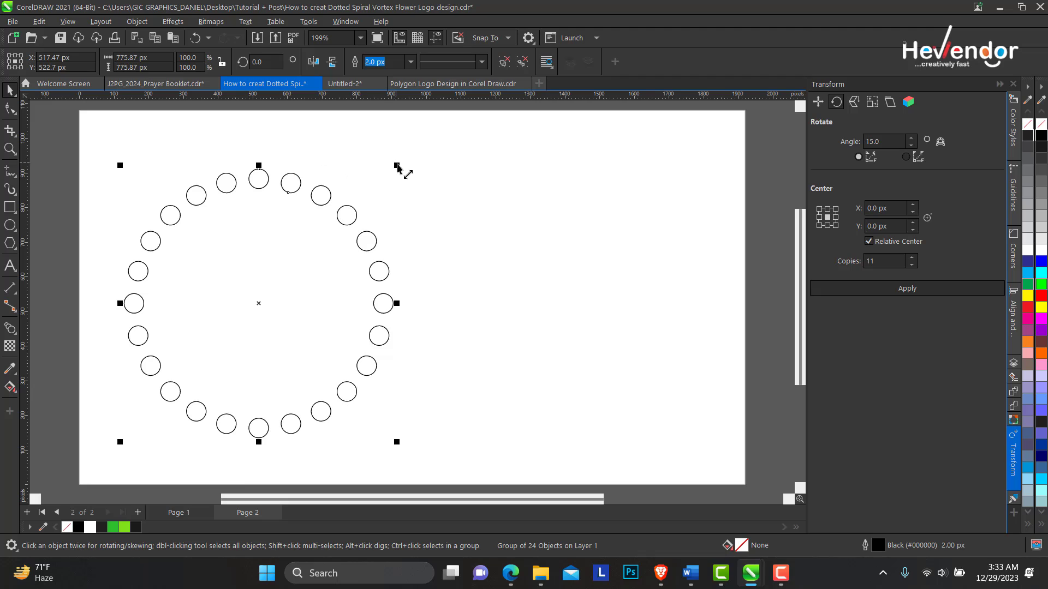
click(259, 304)
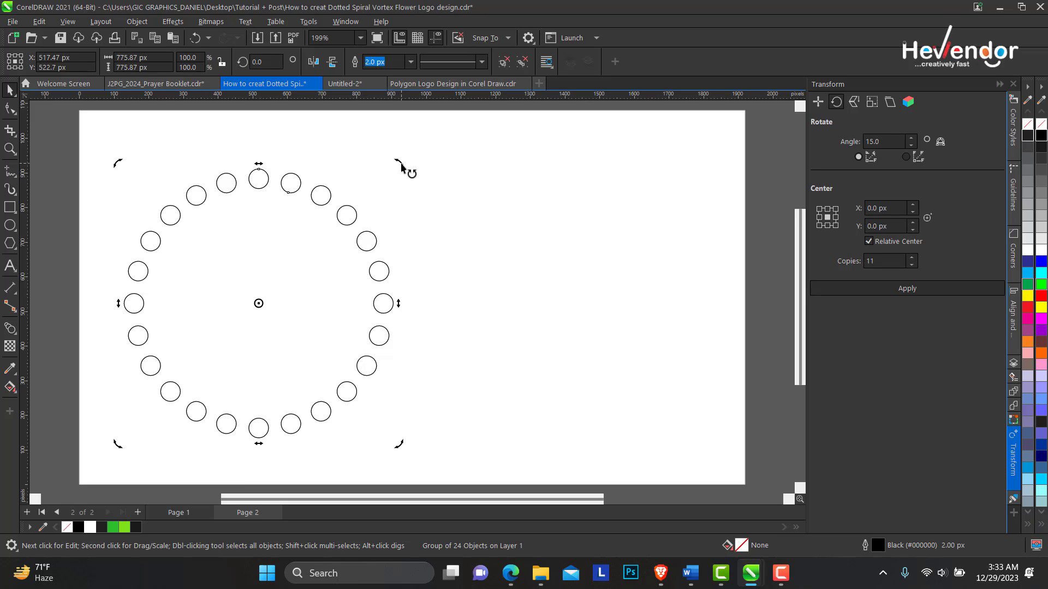
drag(400, 165, 384, 199)
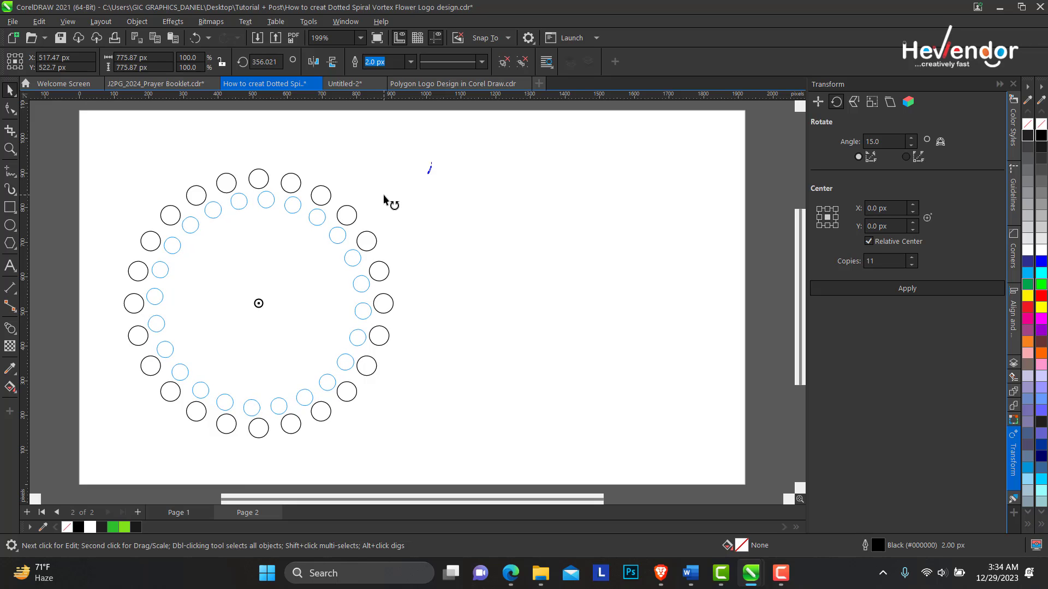
drag(384, 198, 384, 197)
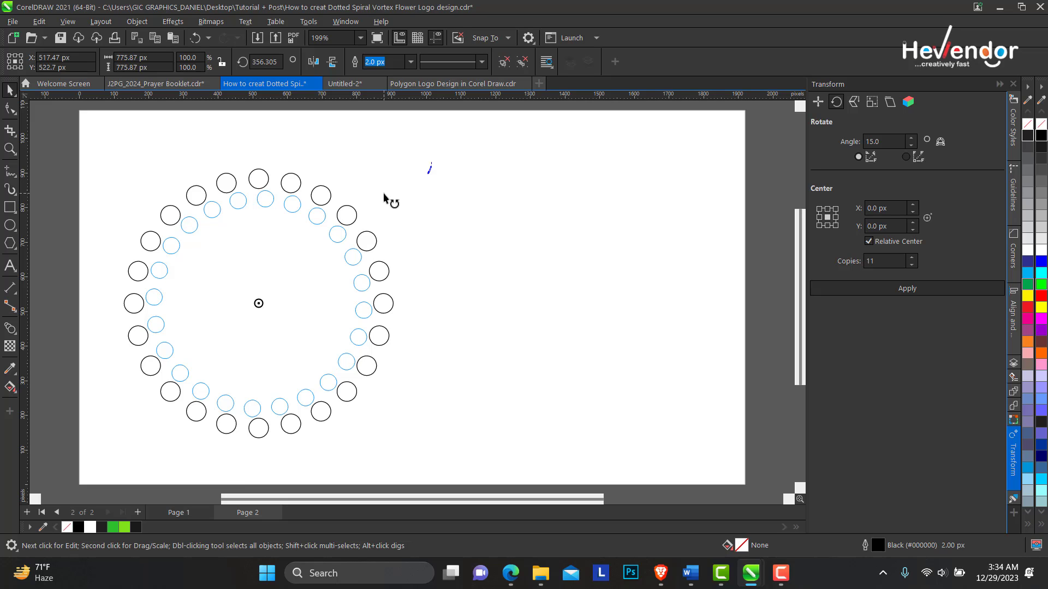
drag(384, 197, 383, 194)
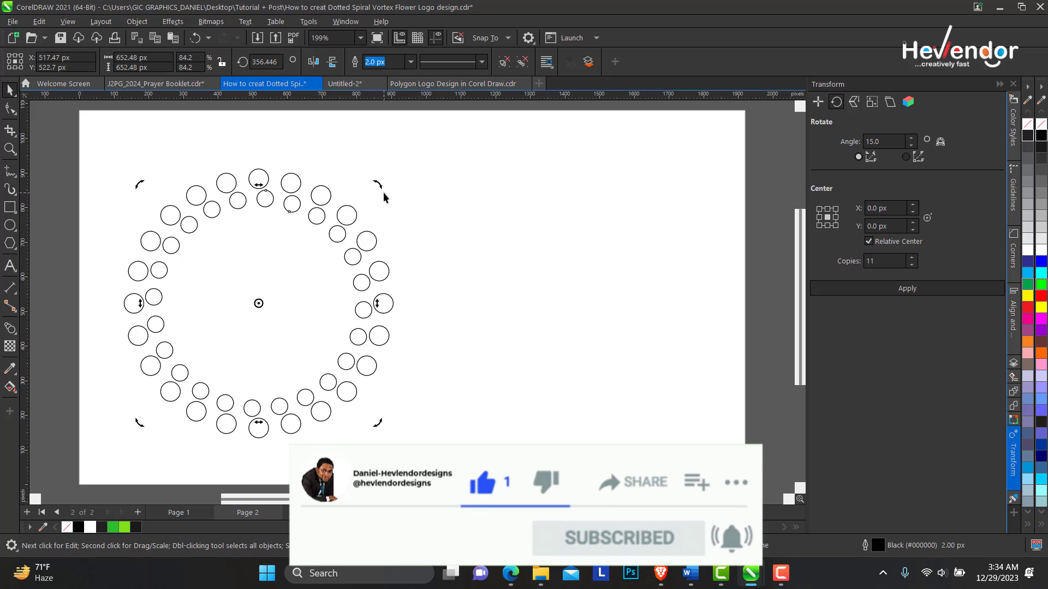
Step: Repeat the scaled and rotated duplication four more times, adding ever smaller rings toward the center
key(ctrl+r)
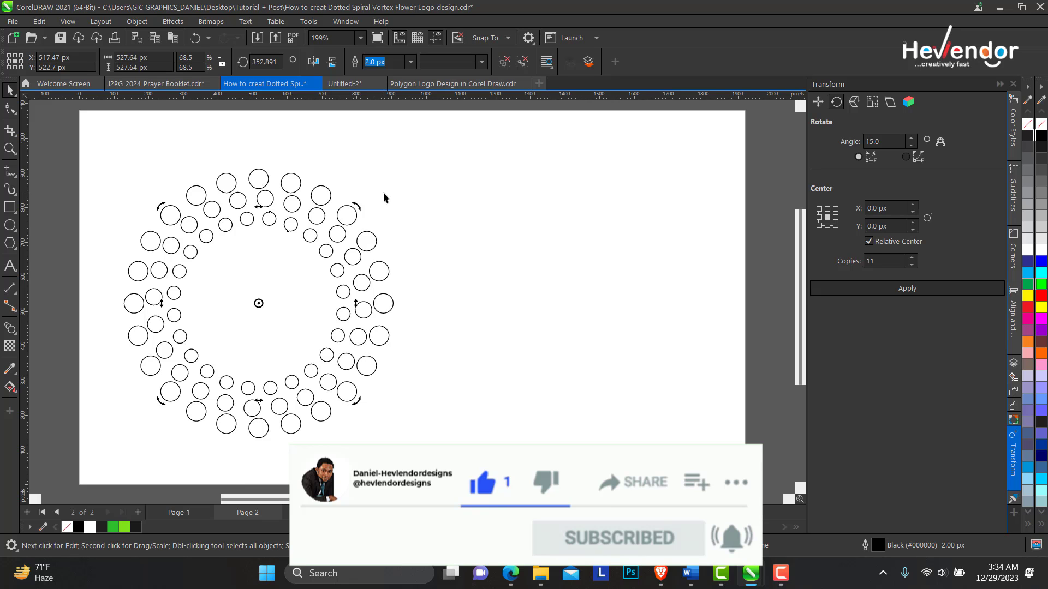
key(ctrl+r)
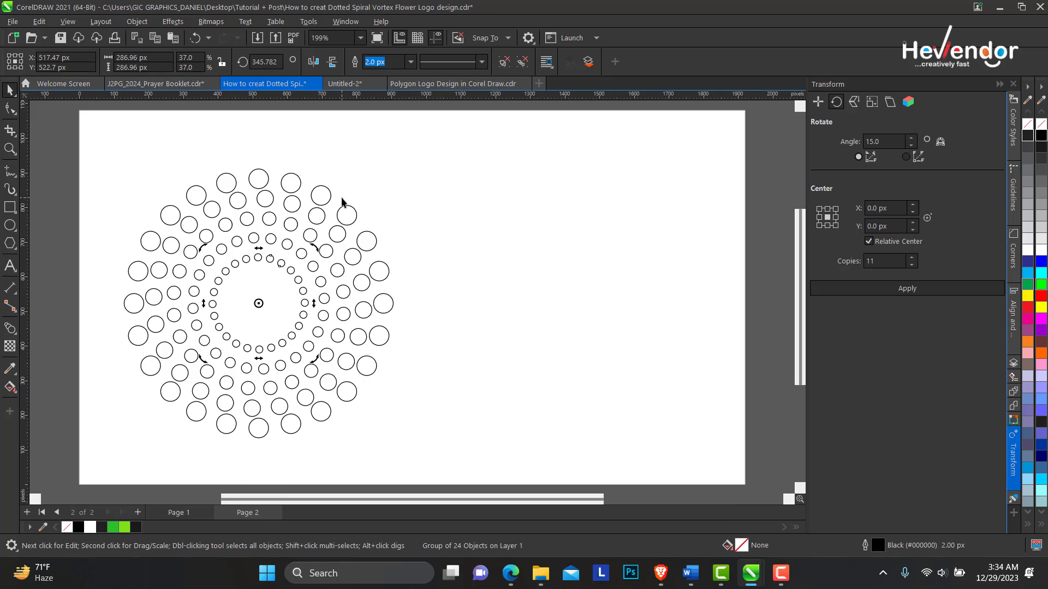
key(ctrl+r)
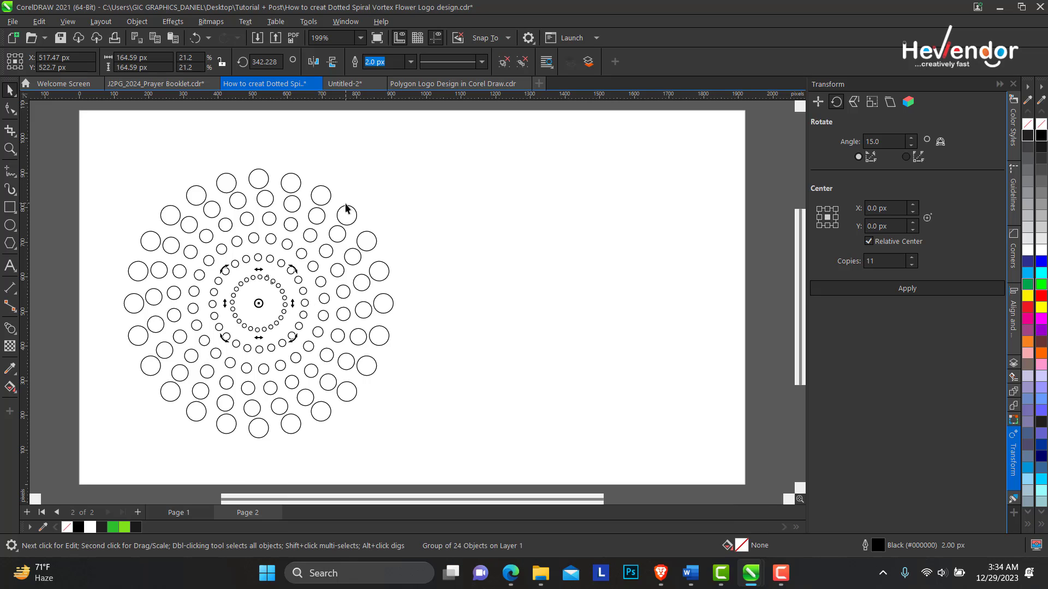
Step: Delete the two innermost rings of the dotted spiral
click(9, 149)
drag(106, 163, 447, 449)
click(9, 90)
click(389, 257)
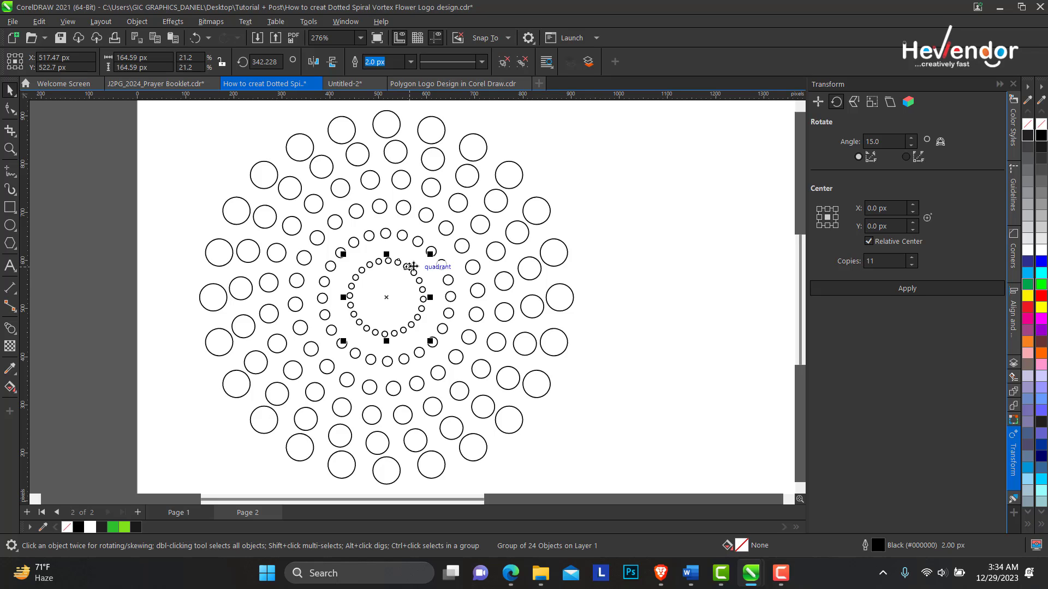
key(Delete)
click(416, 241)
key(Delete)
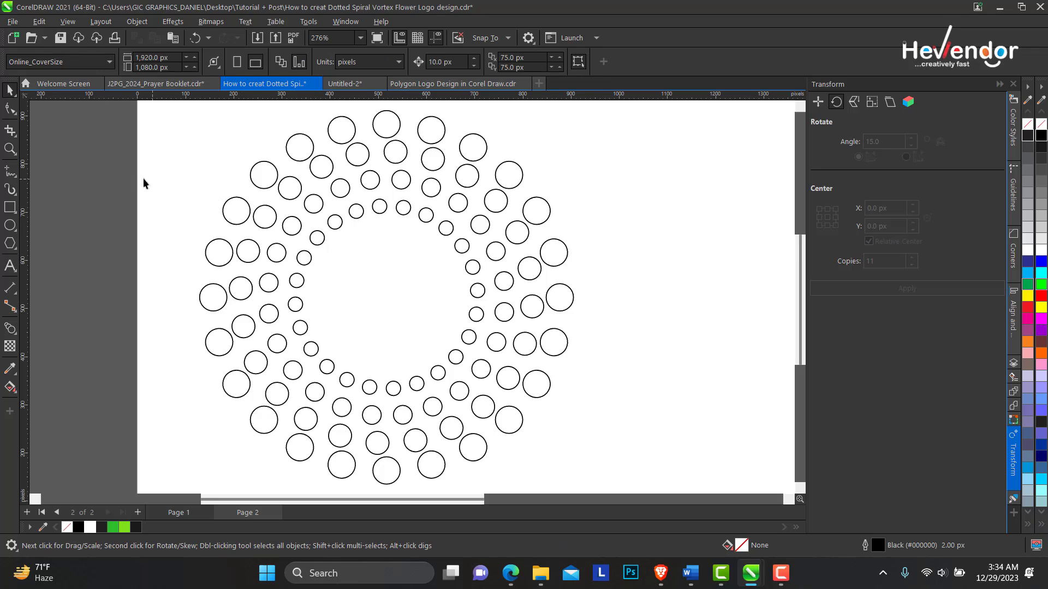
Step: Group the four remaining concentric rings into one object
click(9, 149)
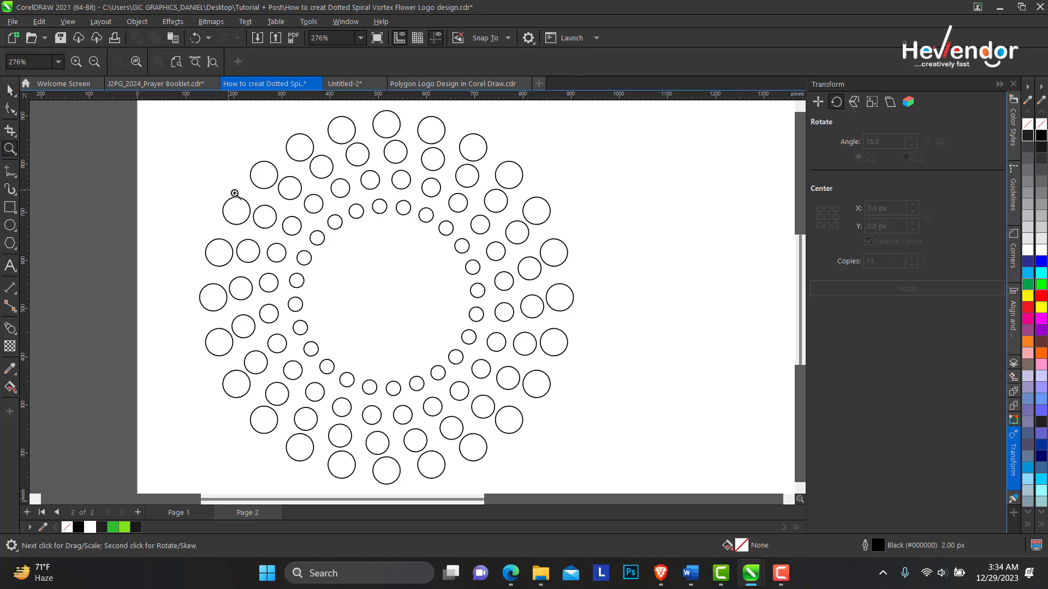
right_click(224, 191)
click(9, 90)
drag(431, 453, 431, 454)
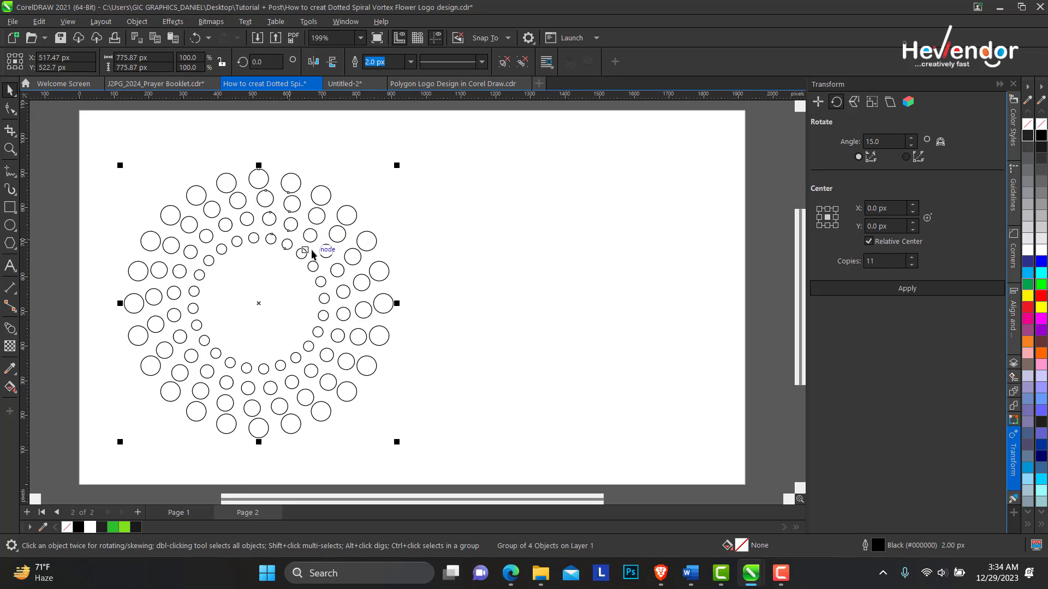
Step: Create a concentric, slightly rotated copy of the grouped rings about 331 px wide inside the empty center
click(259, 306)
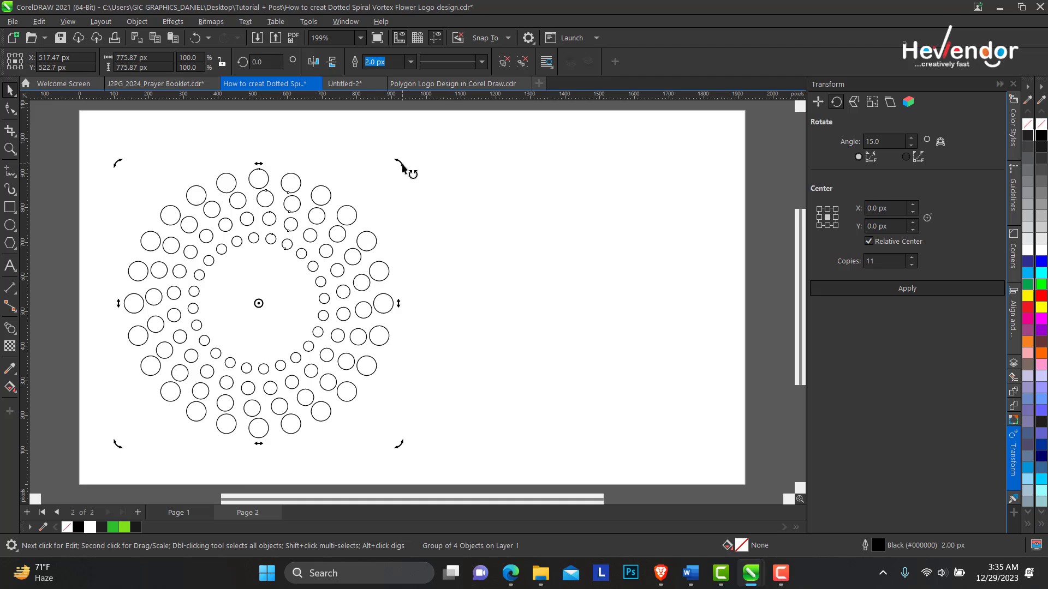
drag(402, 167, 368, 251)
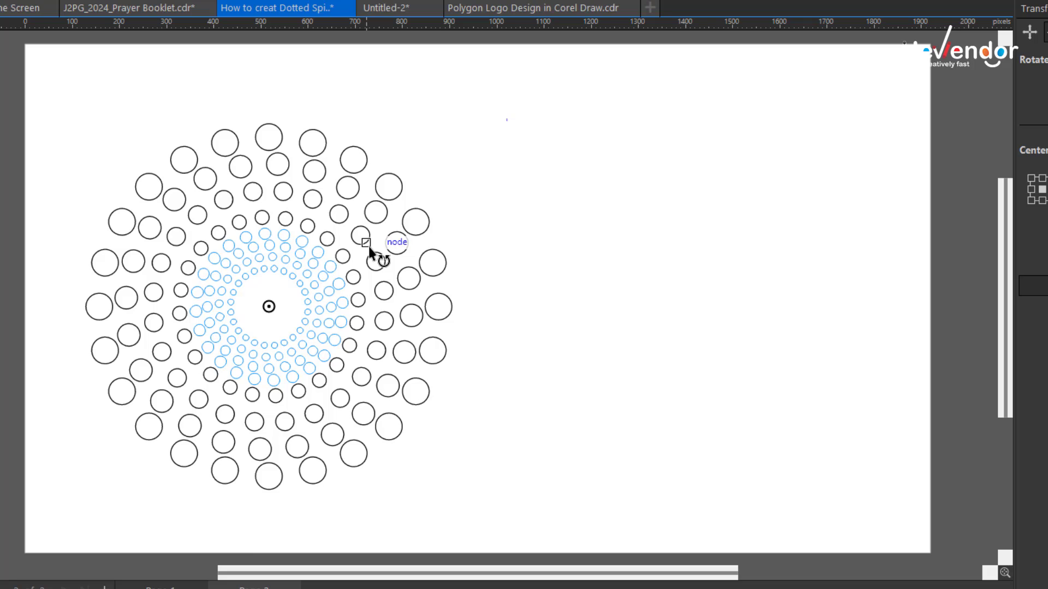
drag(369, 249, 365, 253)
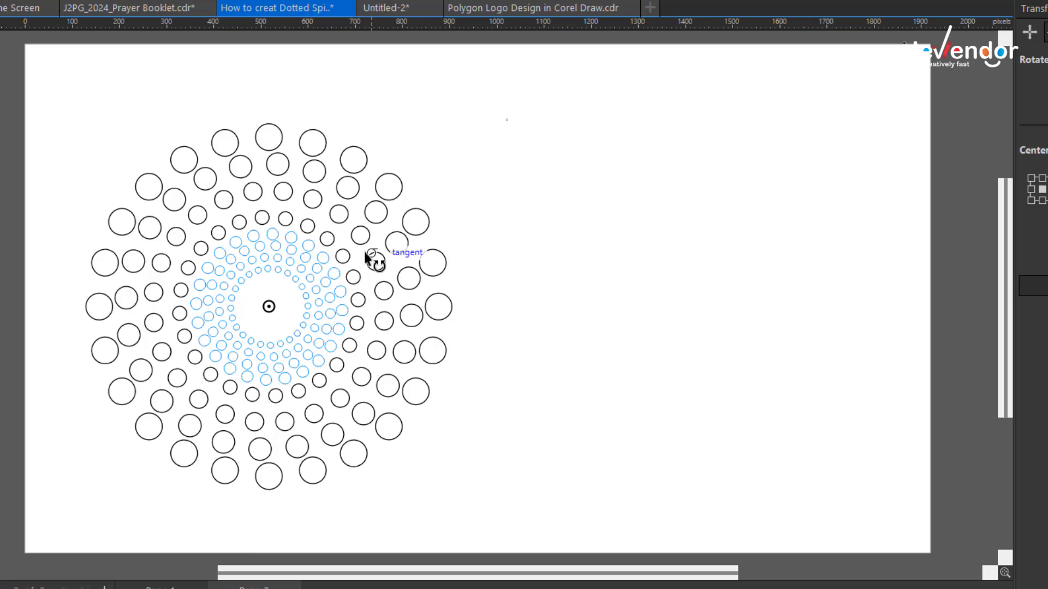
drag(365, 256, 367, 259)
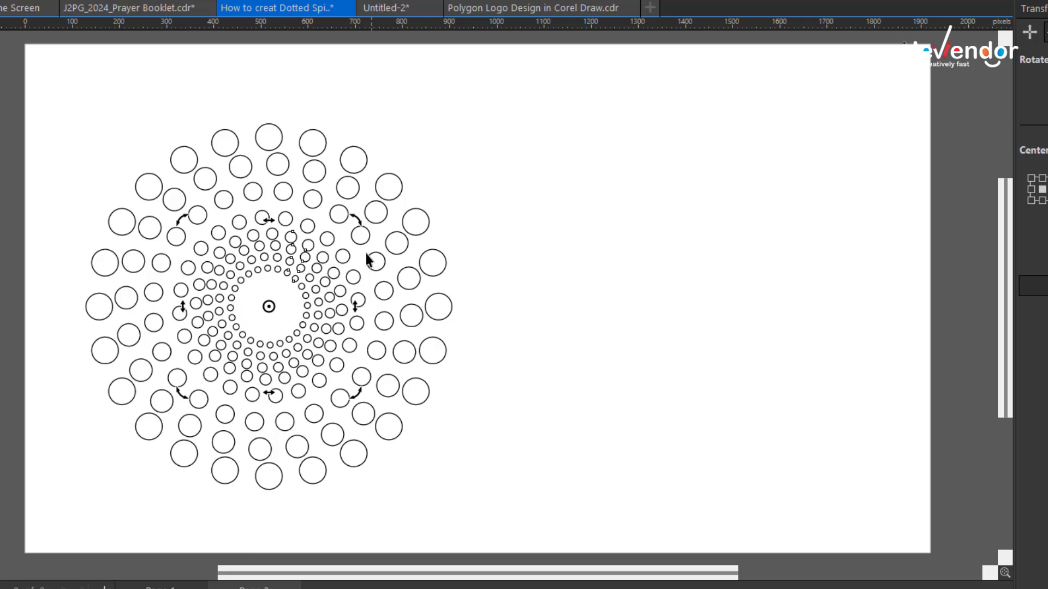
click(555, 173)
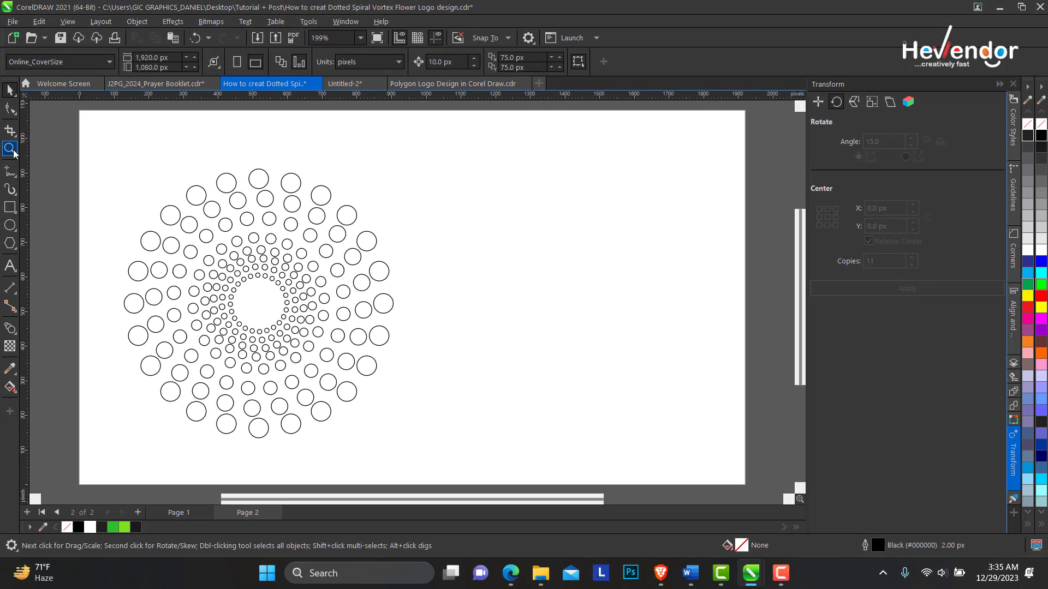
Step: Rotate the inner group of rings to about 345.8° so its dots continue the outer spiral
click(10, 149)
drag(131, 190, 442, 431)
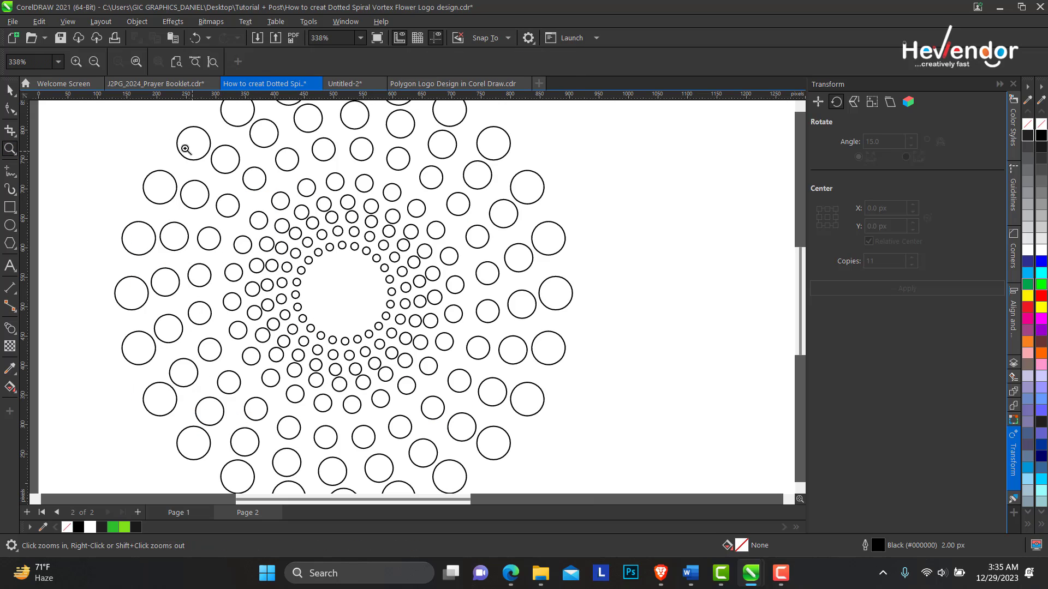
click(10, 89)
click(370, 212)
click(370, 213)
drag(456, 198, 438, 188)
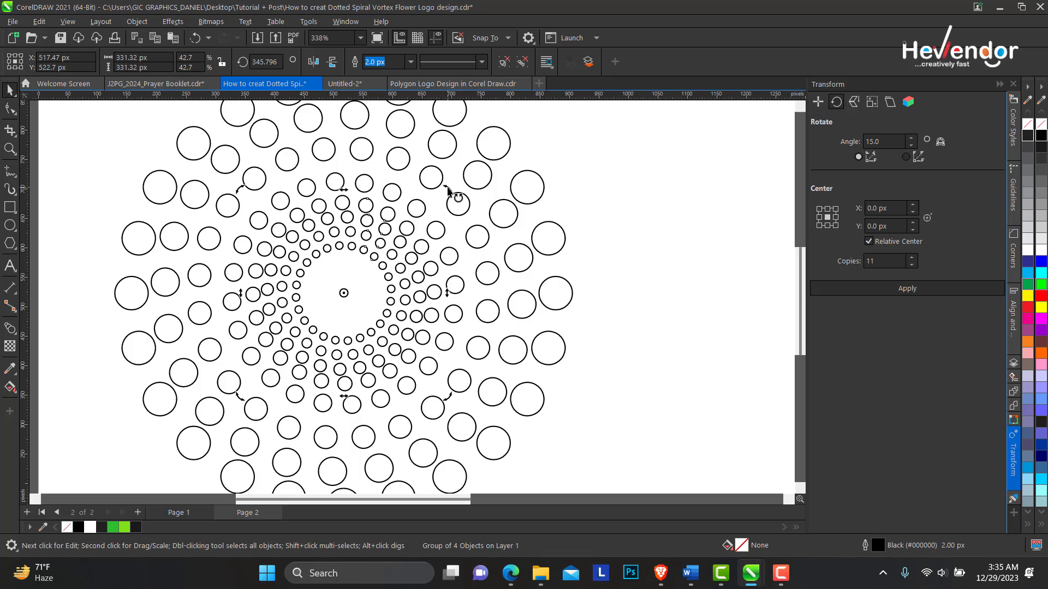
Step: Add a smaller concentric copy of the inner ring group, about 140 px wide and rotated to about 329°
click(426, 208)
click(413, 230)
click(389, 260)
drag(449, 198, 401, 268)
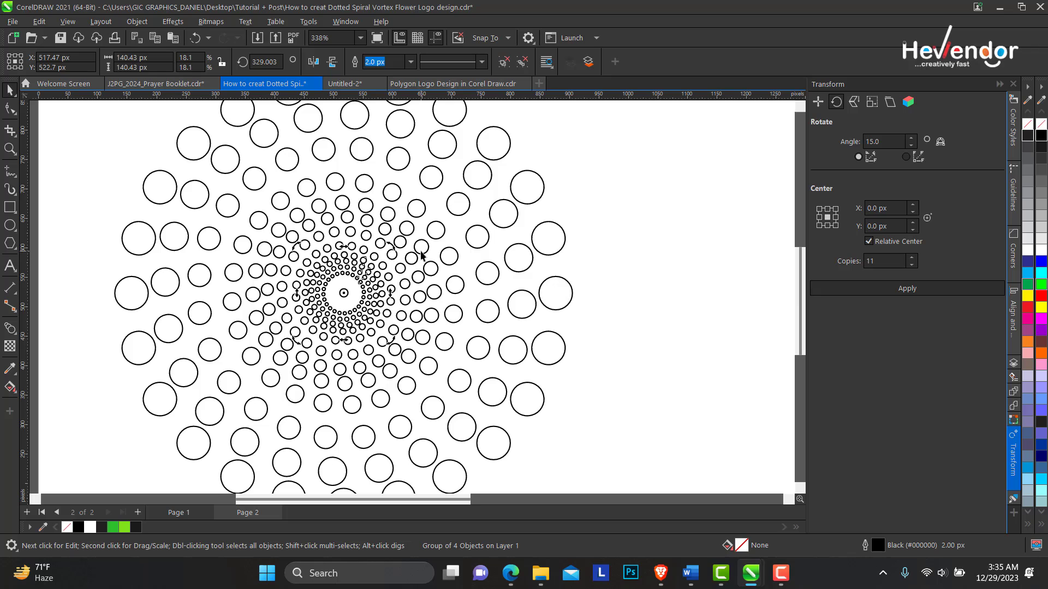
Step: Fill all the rings of circles in the spiral with solid black and remove their outlines
click(10, 148)
right_click(176, 193)
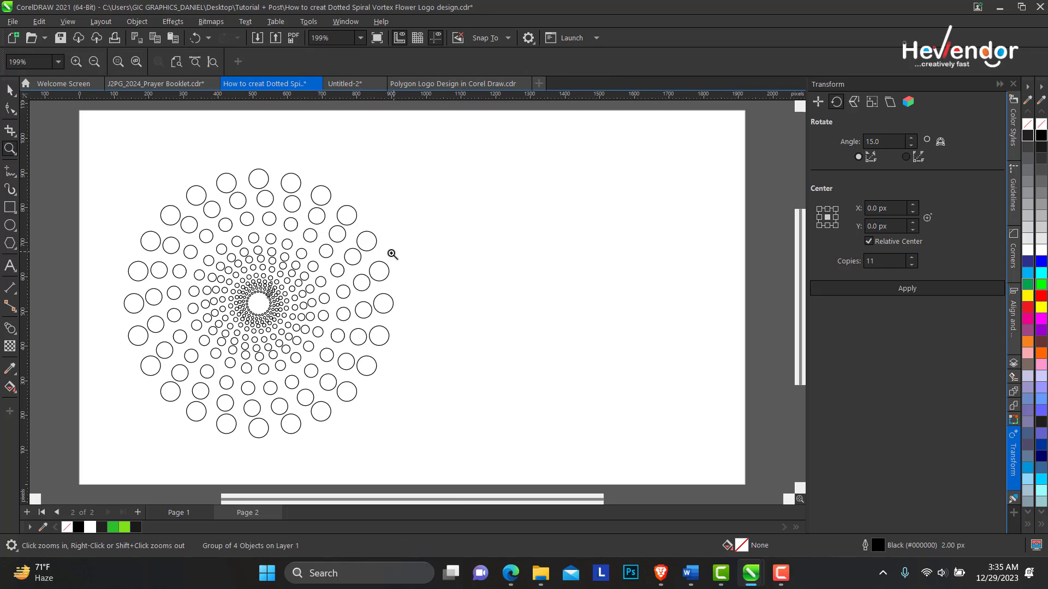
click(10, 90)
drag(82, 128, 436, 442)
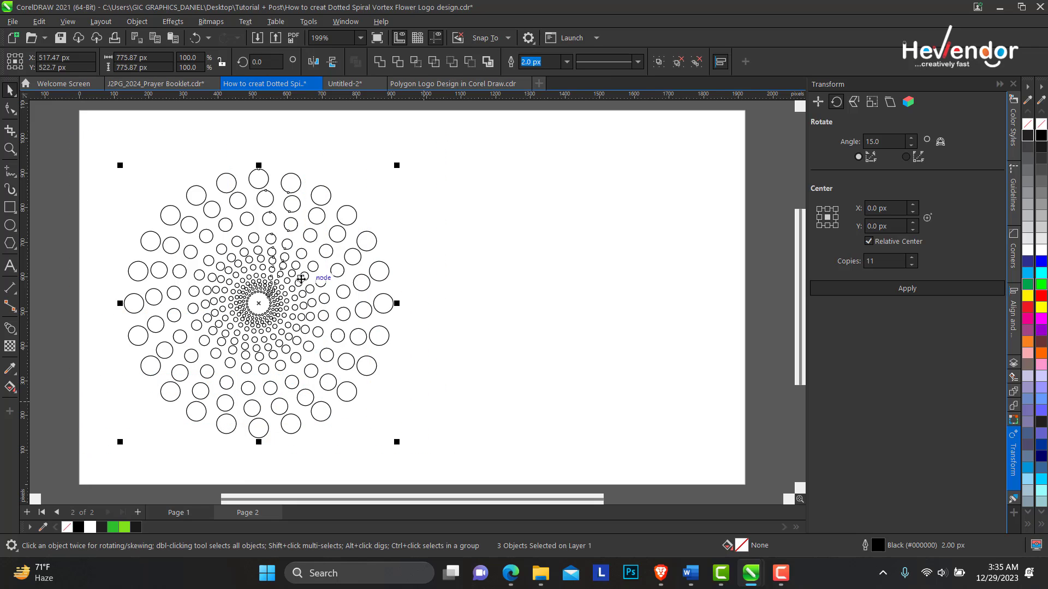
click(1040, 137)
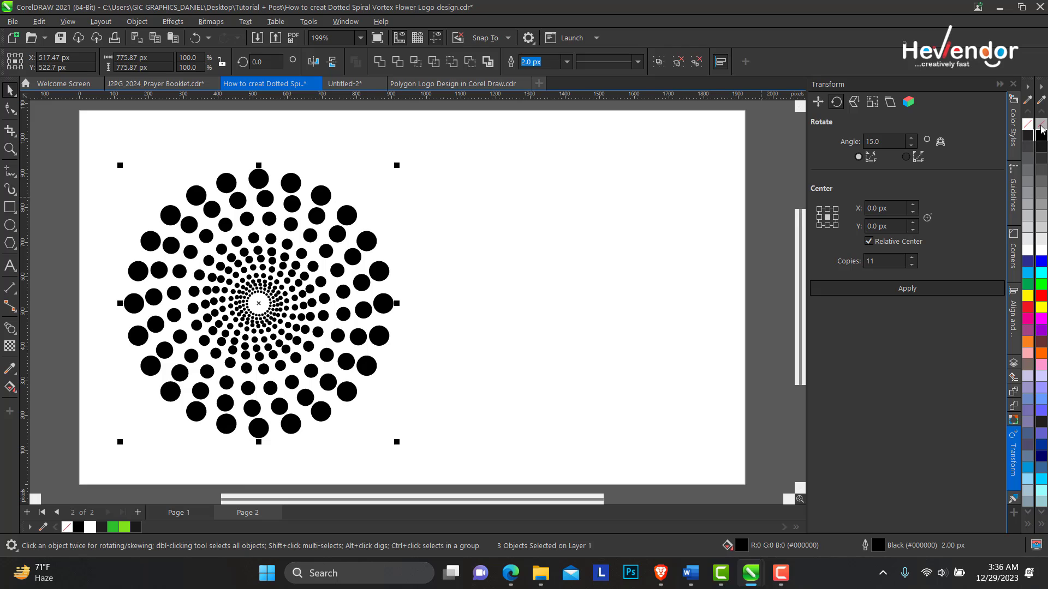
click(367, 224)
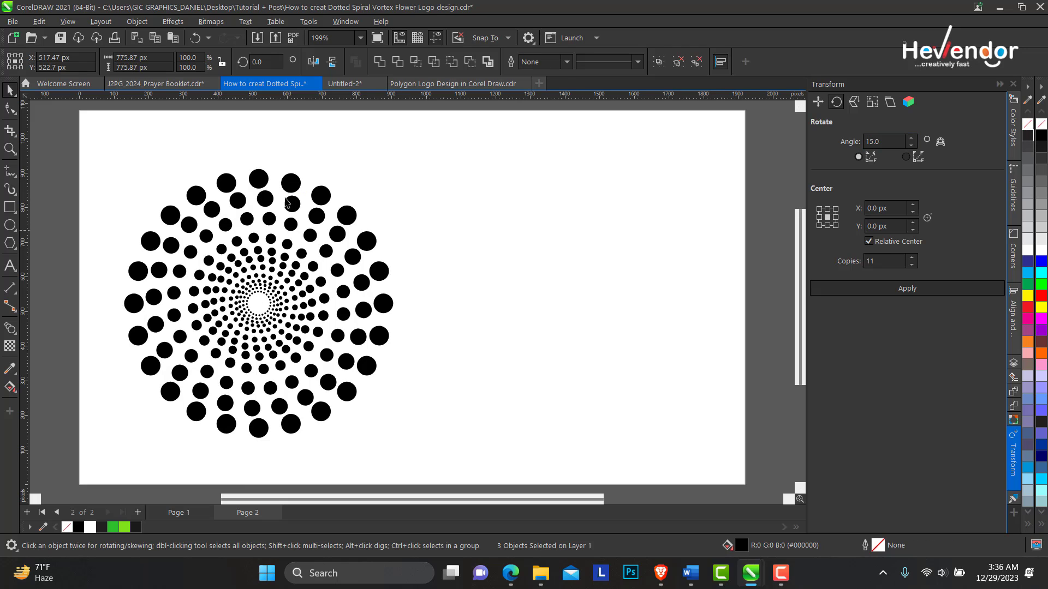
Step: Group the three black ring groups into a single flower object
drag(72, 160, 456, 447)
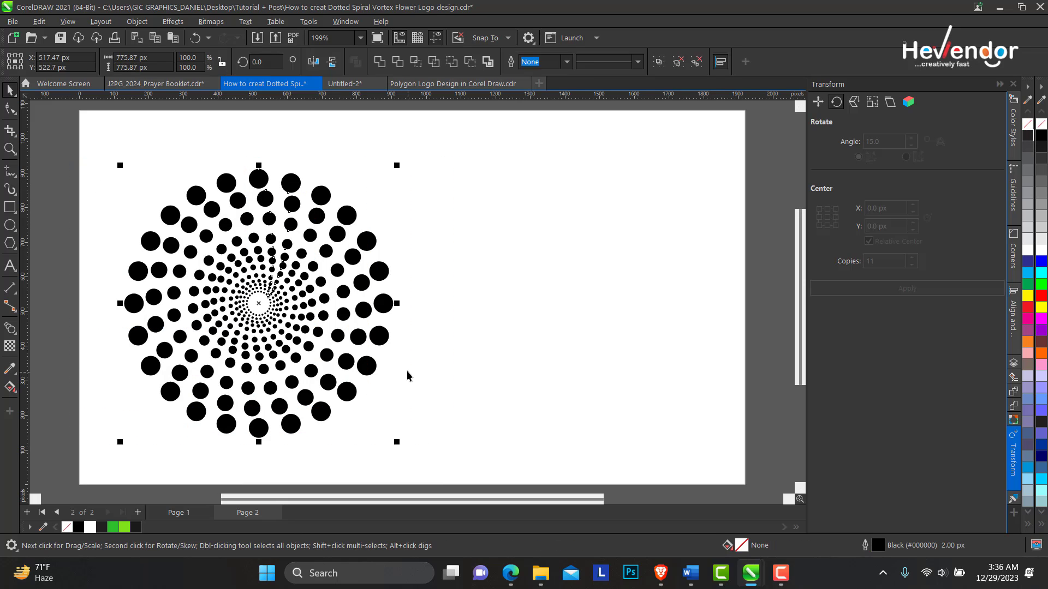
key(ctrl+g)
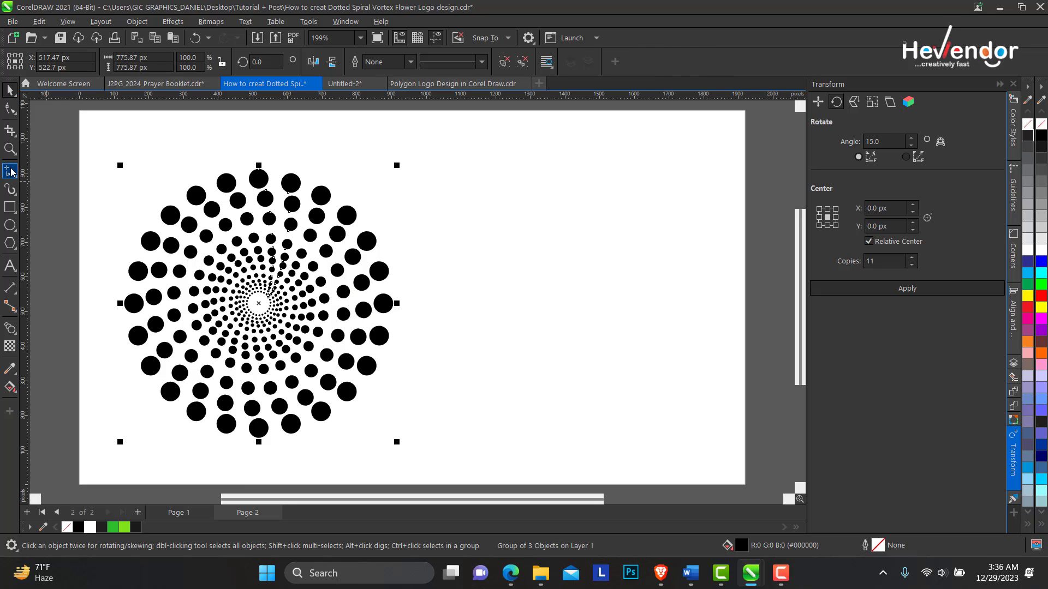
click(10, 149)
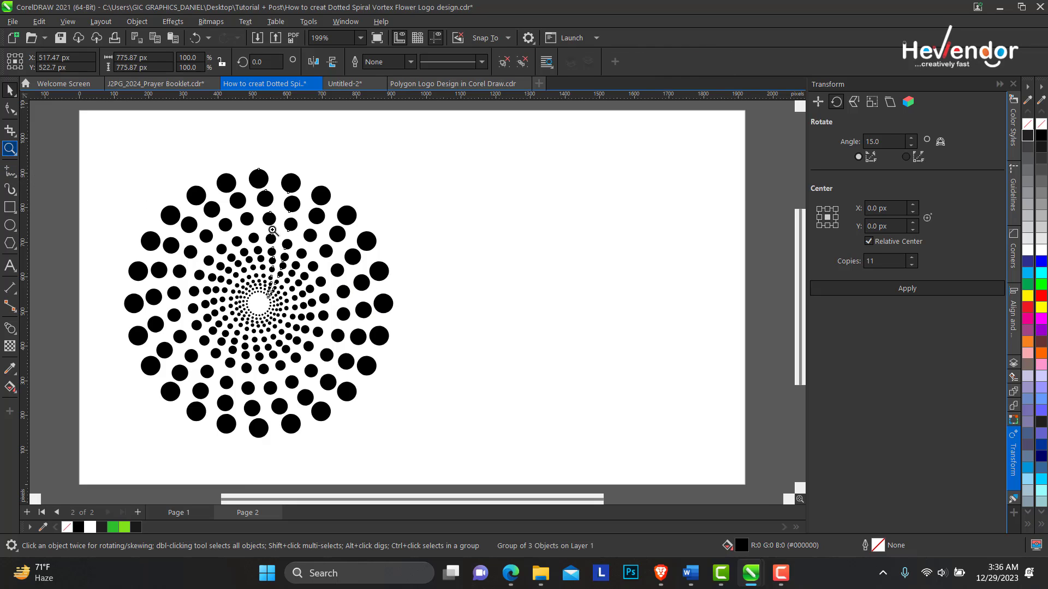
key(F3)
key(shift+F4)
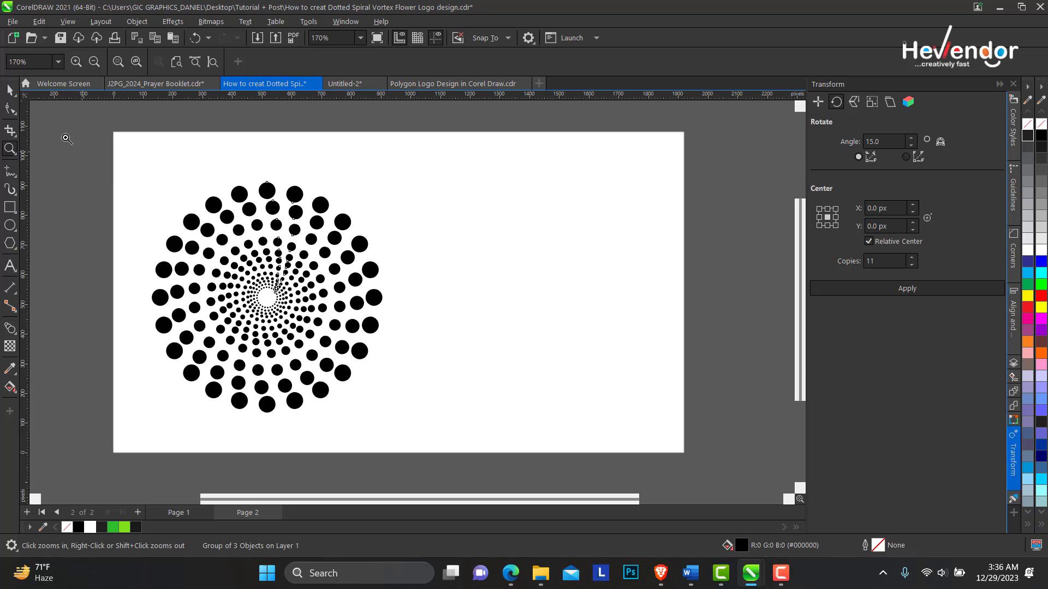
Step: Shift the grouped flower slightly left and compare it with the finished reference designs on page 1
click(10, 89)
drag(267, 404, 253, 406)
click(179, 512)
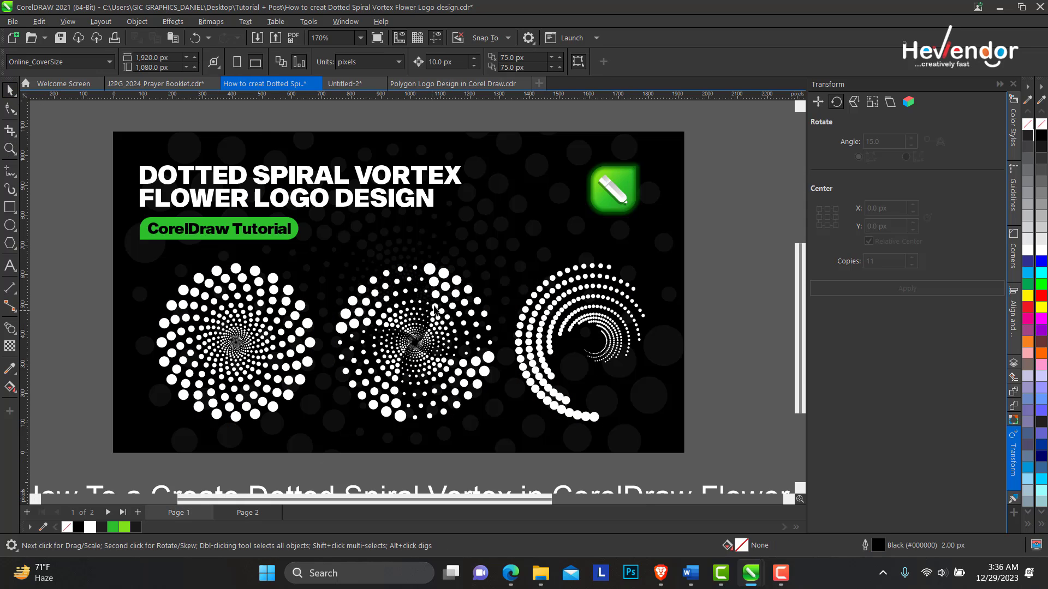
click(247, 512)
click(257, 254)
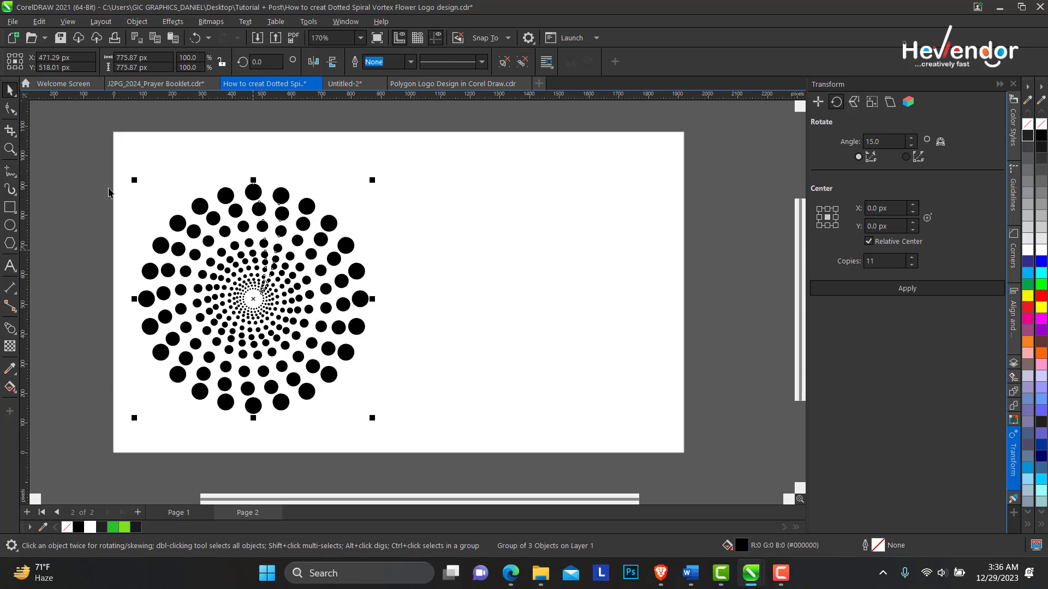
Step: Move the flower up past the page's upper edge to about X 405 px, Y 1298 px
drag(287, 404, 295, 284)
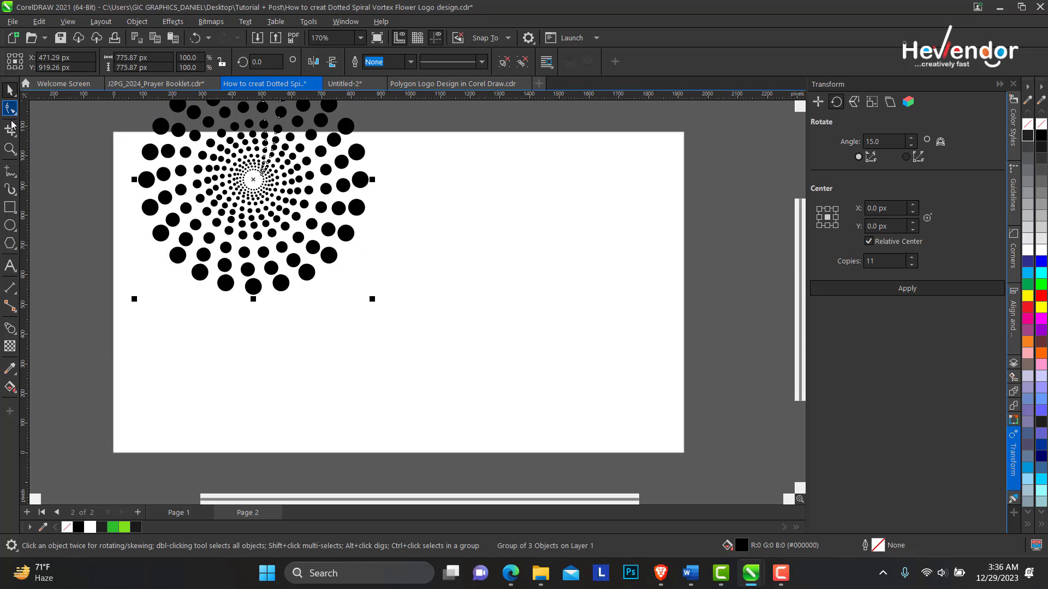
click(8, 148)
key(F3)
drag(210, 152, 602, 404)
click(10, 89)
click(309, 248)
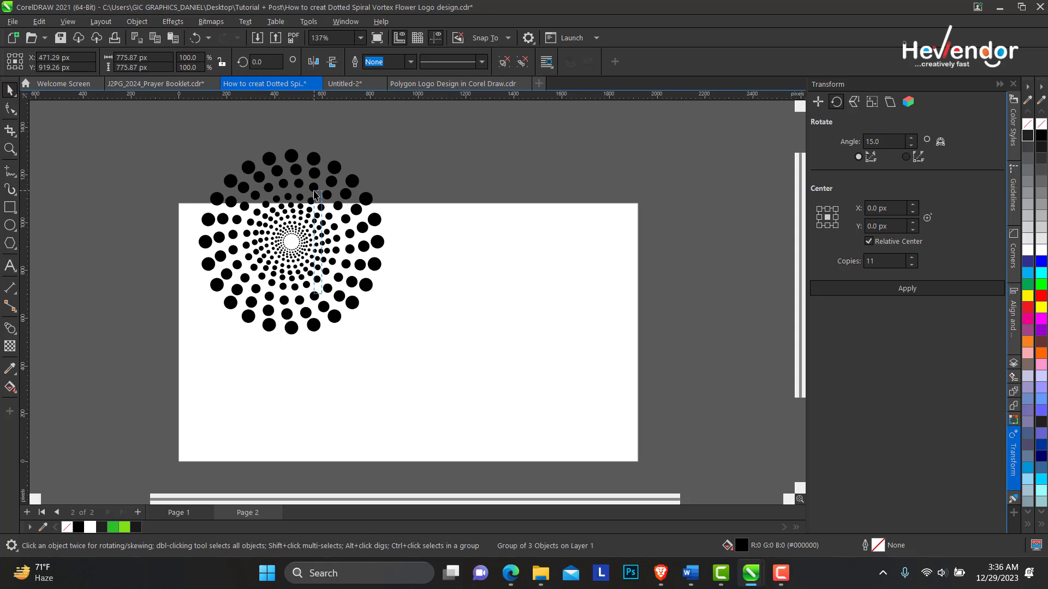
drag(309, 248, 302, 263)
drag(290, 218, 275, 159)
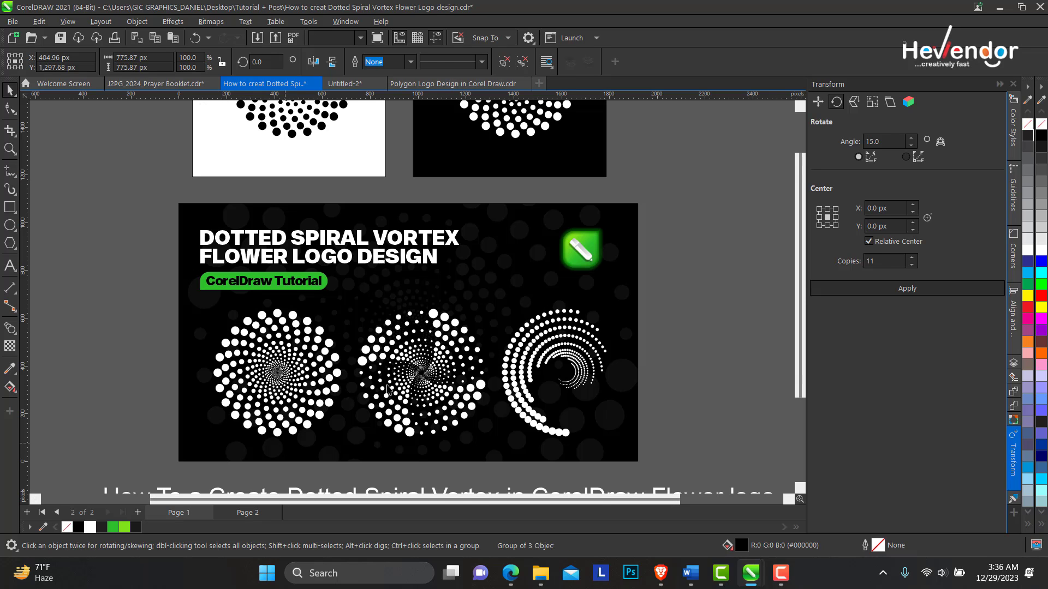
Step: Examine the dot pattern of the middle vortex design on page 1 up close
click(388, 388)
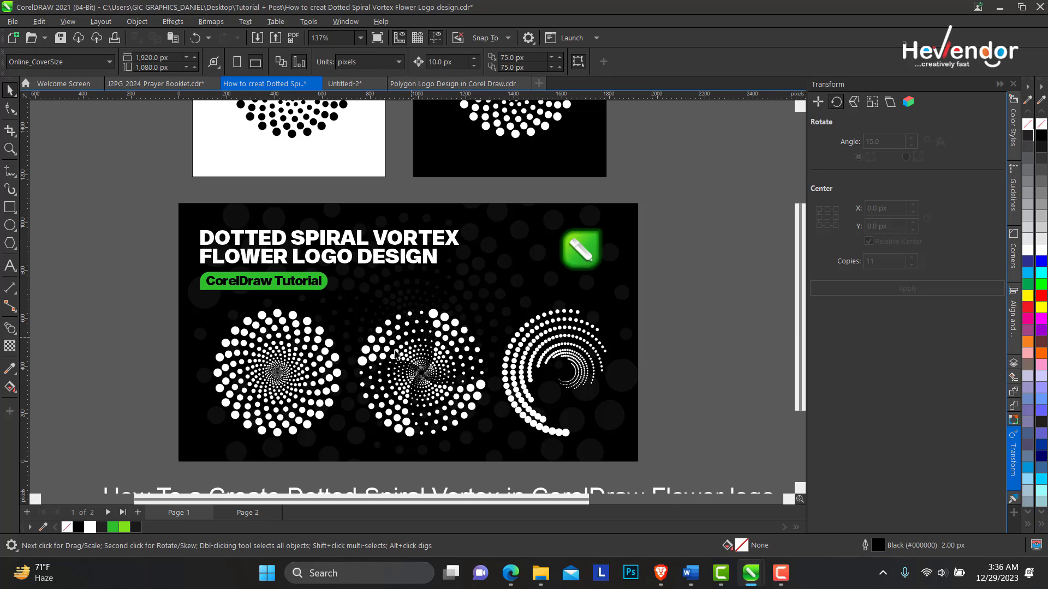
click(10, 148)
drag(273, 303, 531, 447)
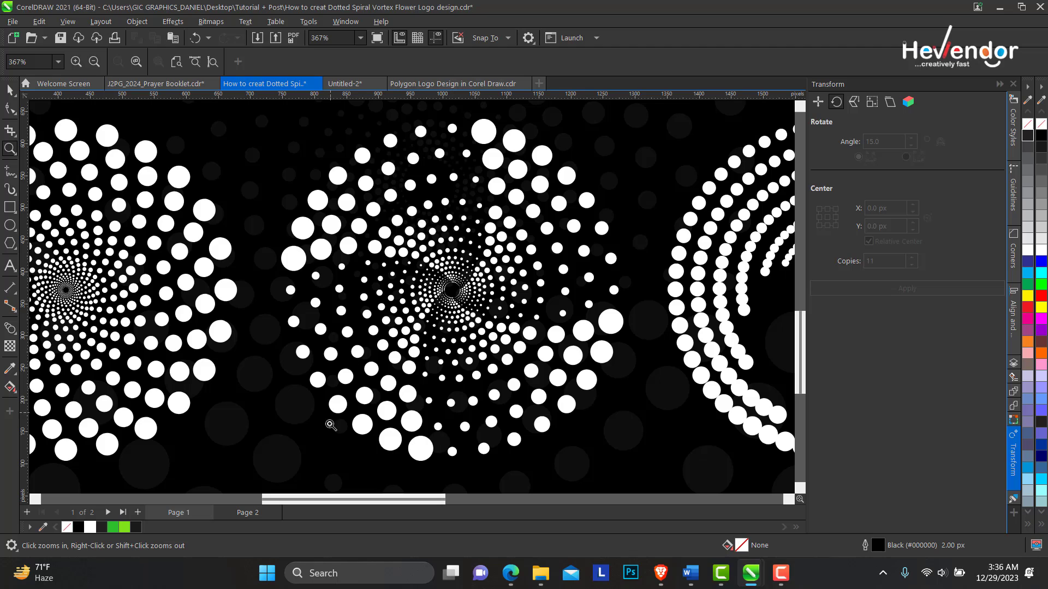
Step: Return to page 2 and move the finished flower off the page onto the empty area left of it
click(234, 513)
shift+click(332, 280)
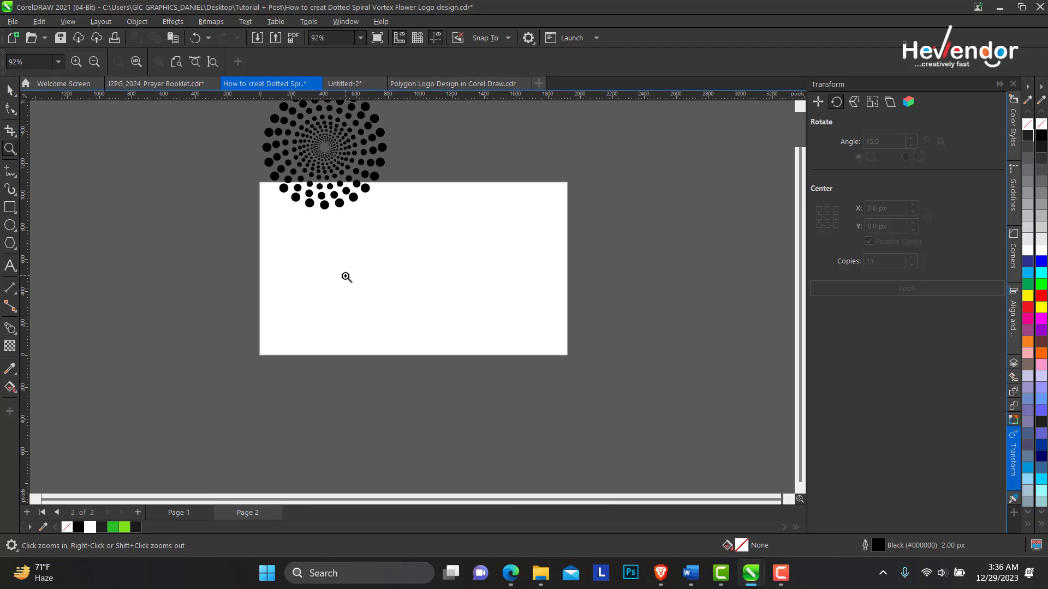
key(space)
drag(346, 159, 183, 273)
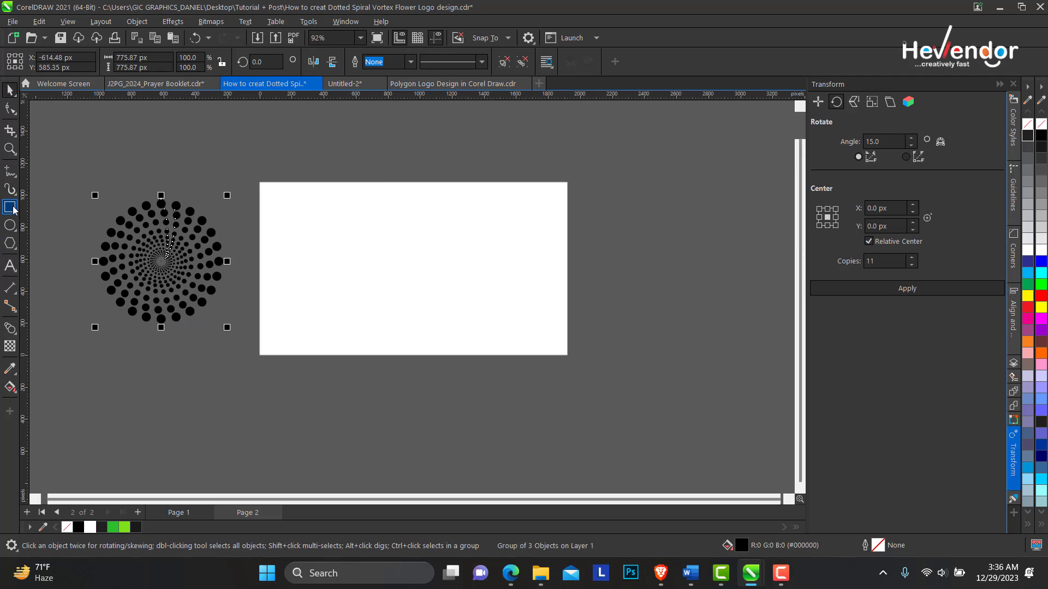
Step: Draw a circle about 75 px wide in the page's upper left area and place a copy straight below it
click(10, 224)
drag(338, 224, 351, 236)
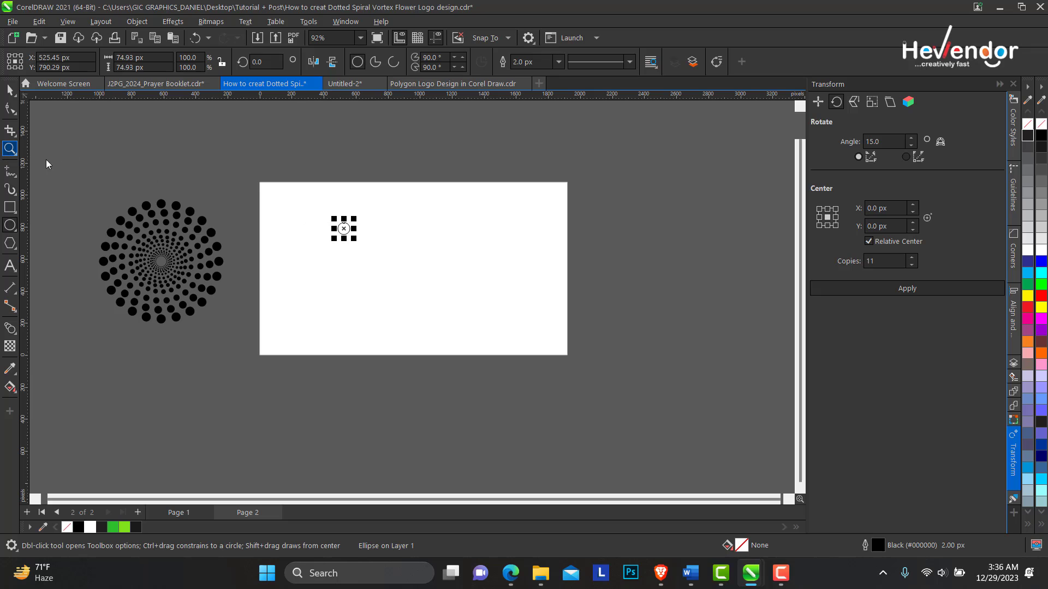
click(10, 148)
drag(265, 196, 574, 370)
key(space)
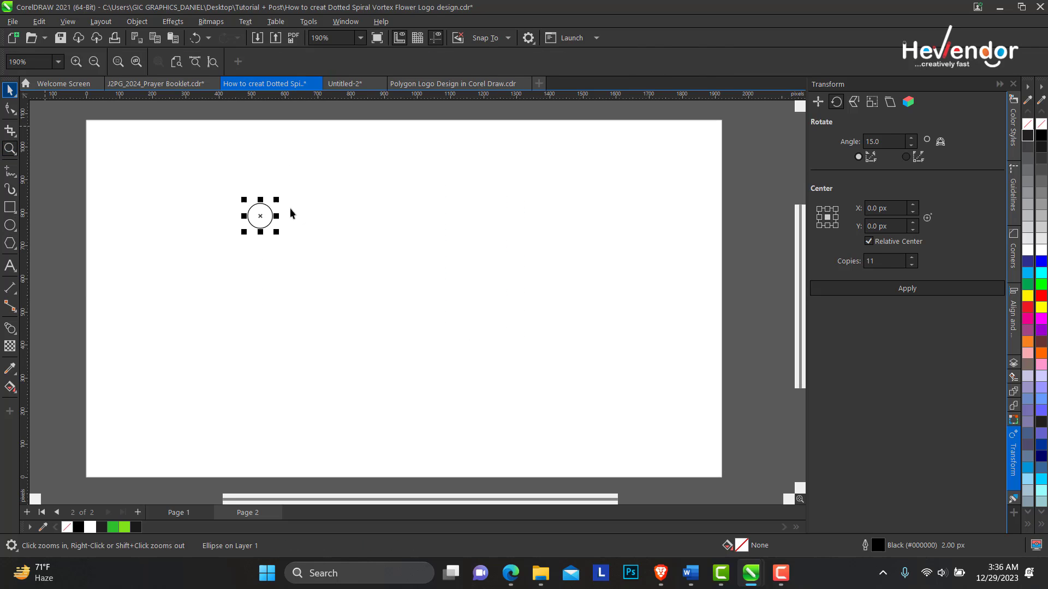
drag(258, 217, 269, 391)
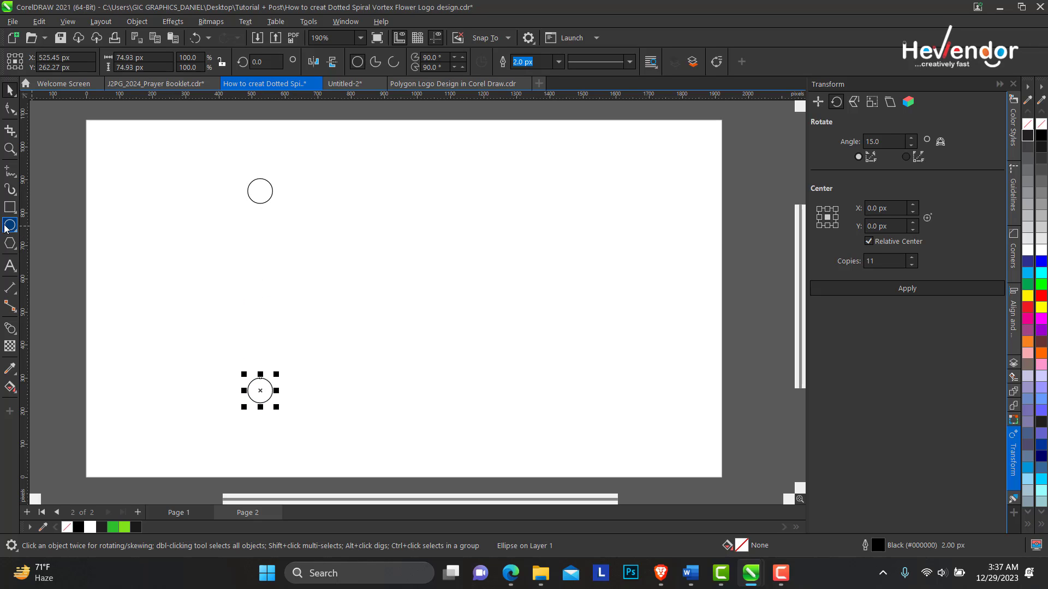
Step: Blend the lower circle into the upper one to form a vertical chain of circles
click(10, 328)
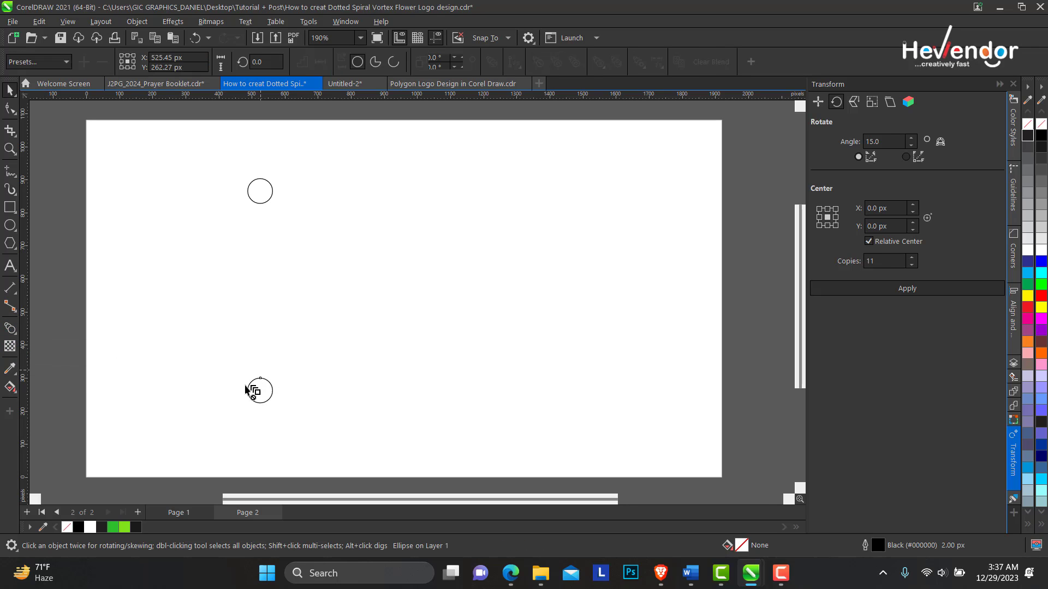
drag(260, 391, 255, 191)
click(11, 91)
click(215, 141)
Step: Draw a circle about 638 px in diameter and position it to the right of the blended chain
click(10, 225)
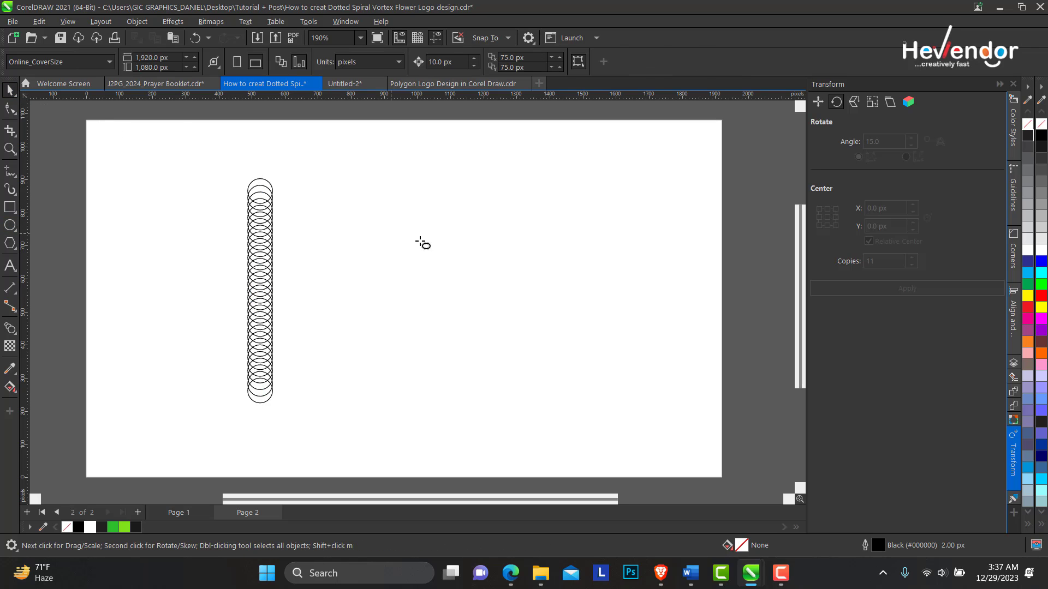
drag(410, 204, 570, 415)
key(space)
drag(517, 311, 456, 293)
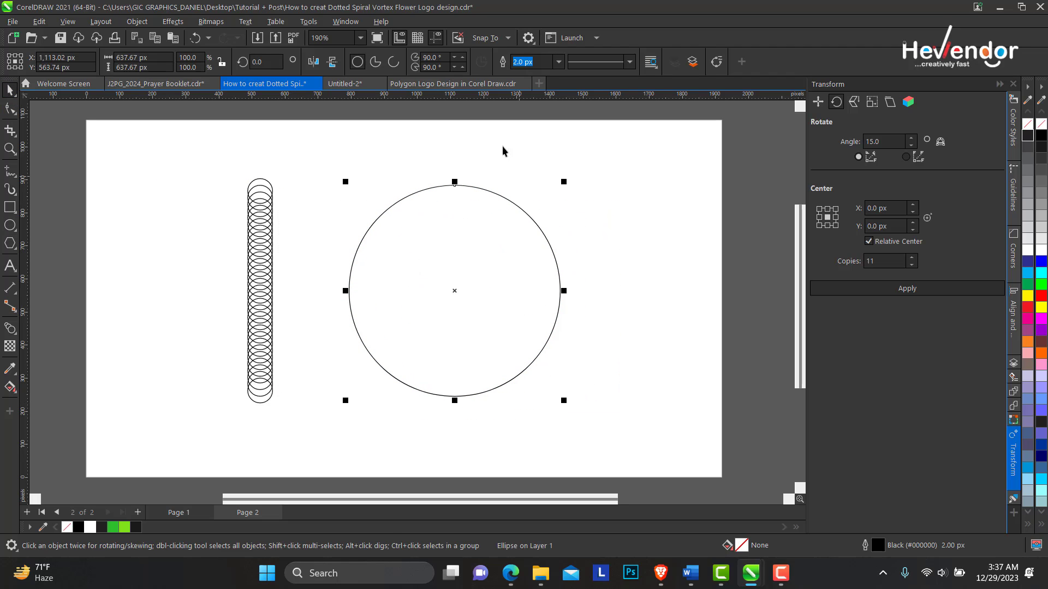
Step: Convert the large circle into an open quarter arc spanning 0° to 90°
click(393, 62)
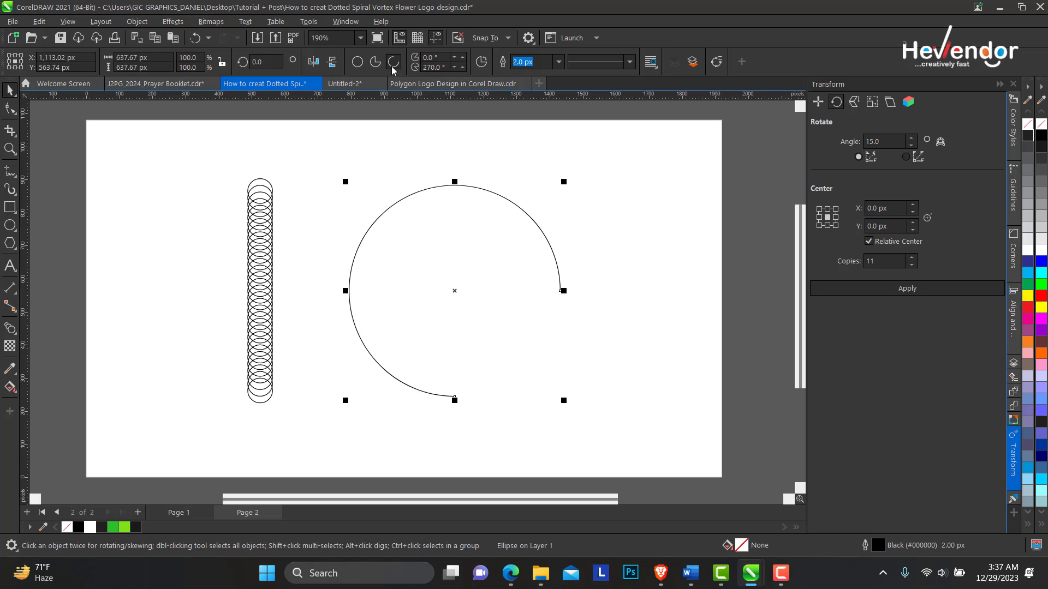
click(9, 108)
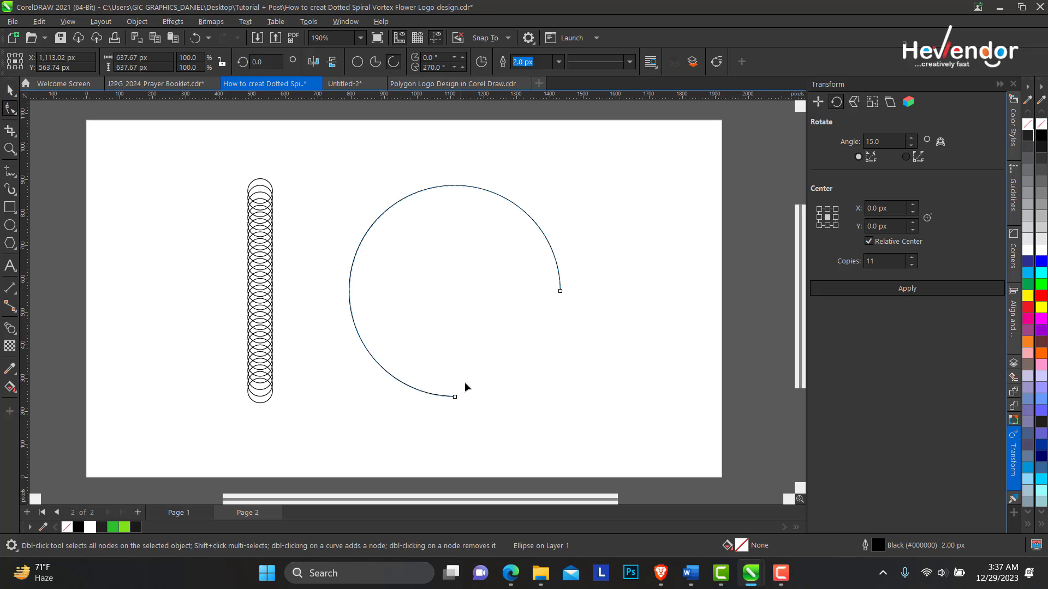
drag(454, 396, 451, 199)
click(10, 90)
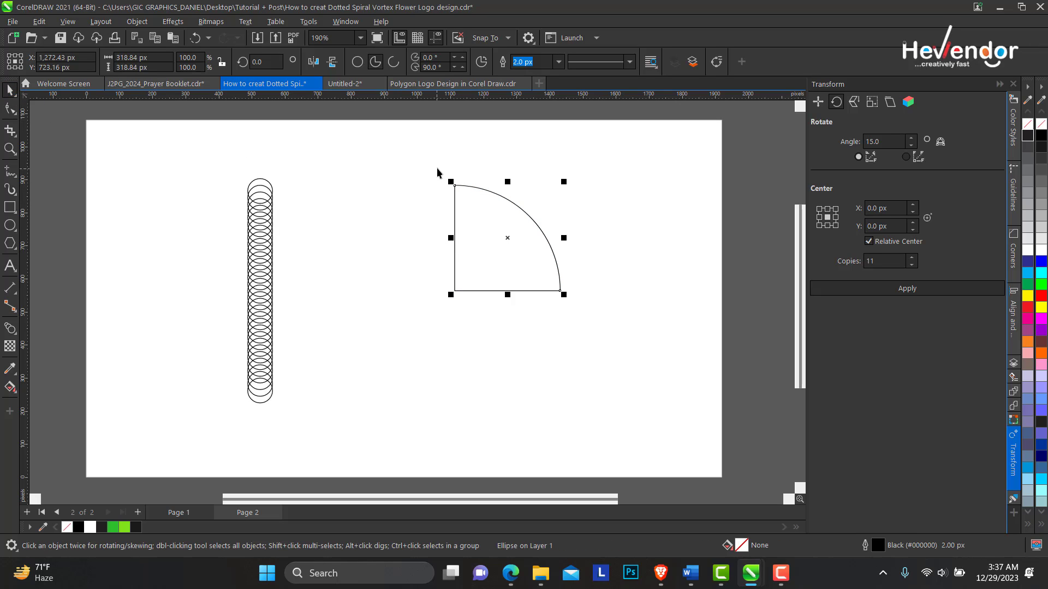
click(393, 62)
Step: Assign the quarter arc as the new path for the blended chain of circles
click(259, 220)
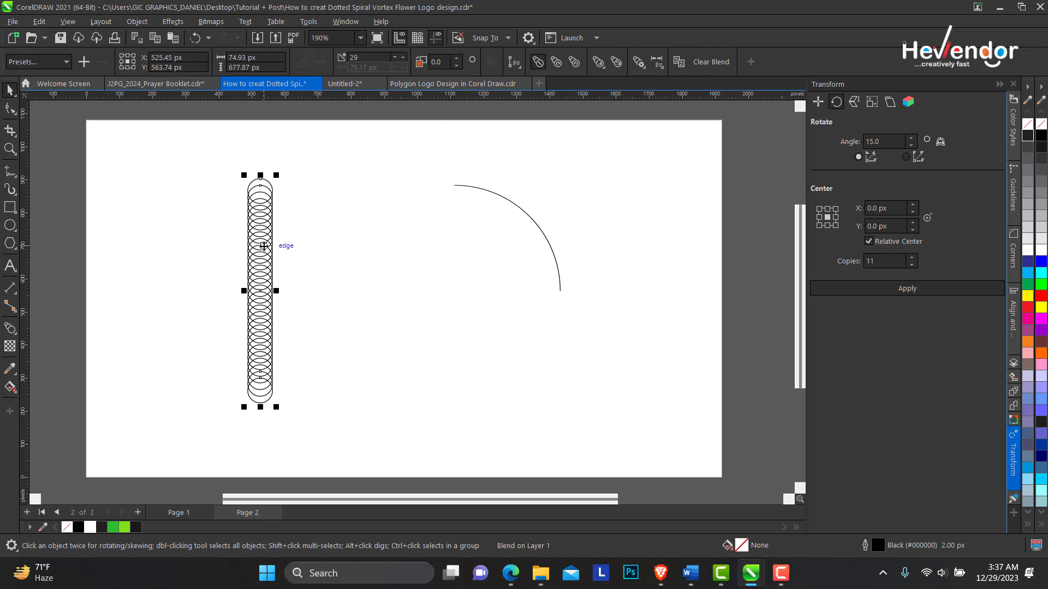
click(511, 201)
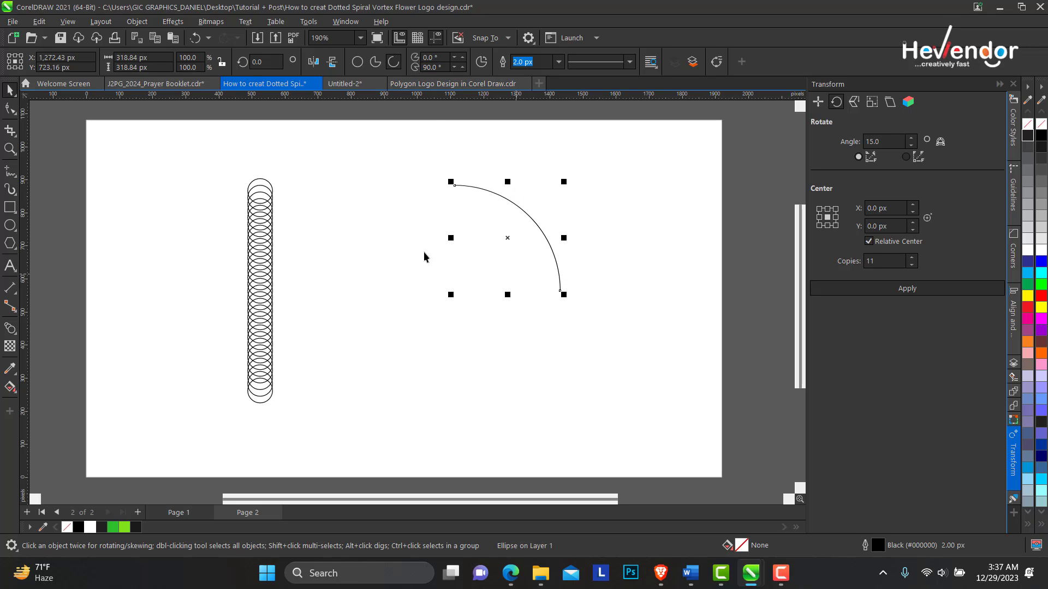
click(253, 205)
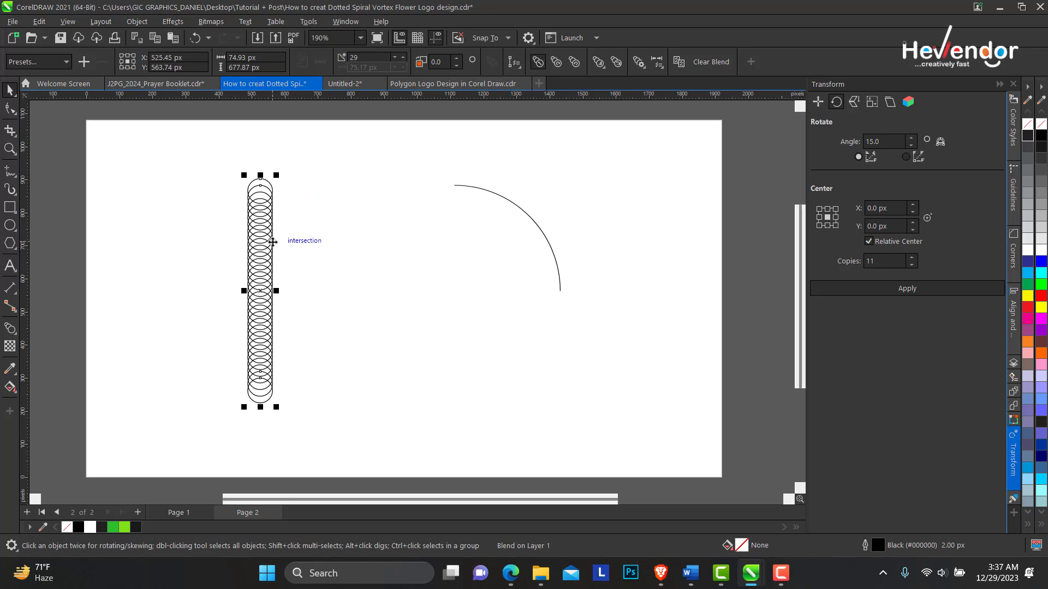
click(519, 67)
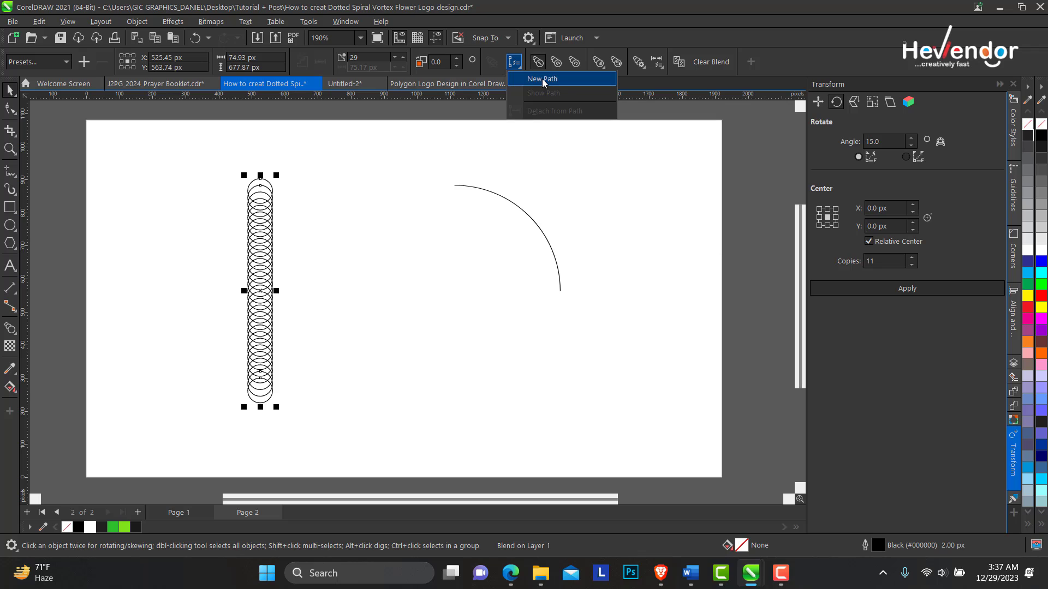
click(542, 78)
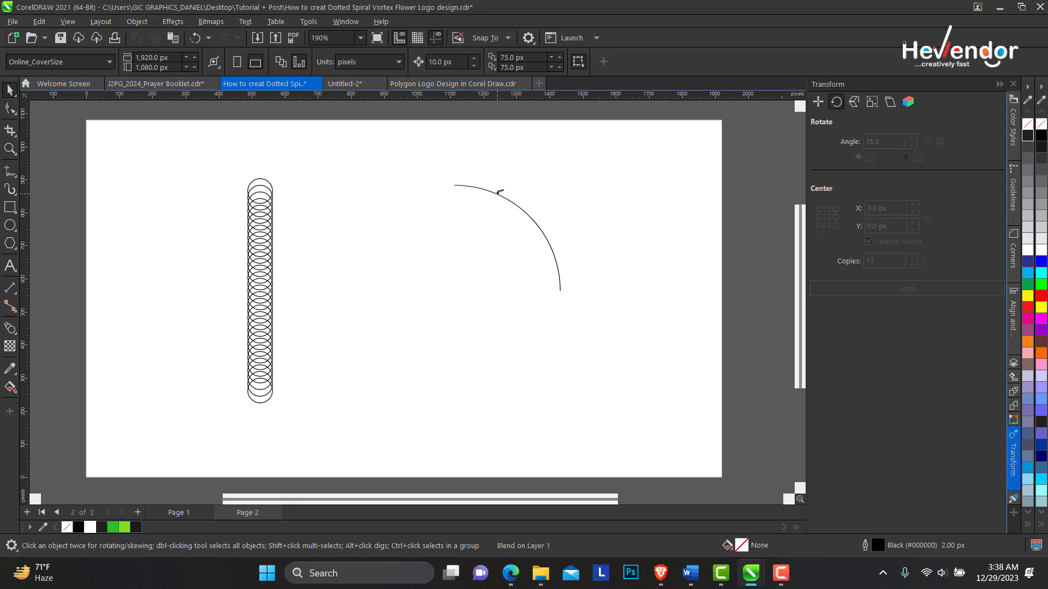
click(498, 192)
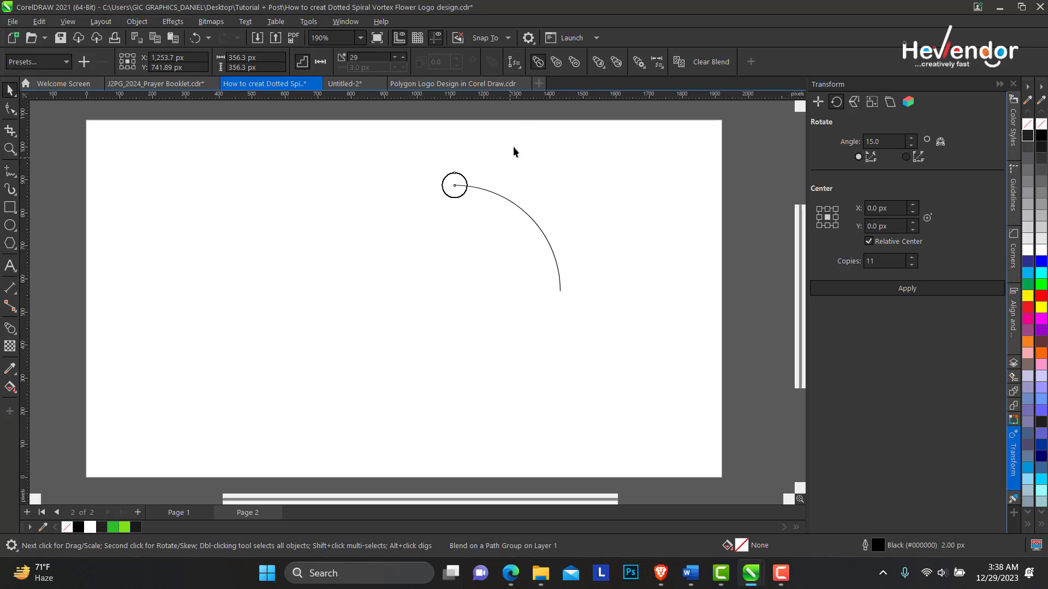
Step: Spread the blended circles along the full length of the arc path
click(520, 68)
click(641, 64)
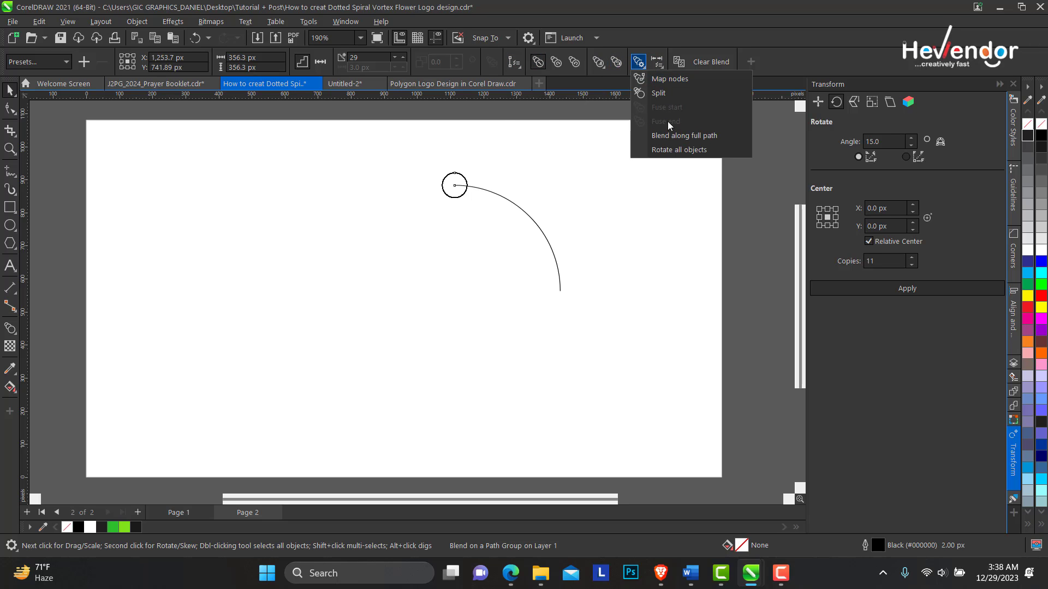
click(696, 138)
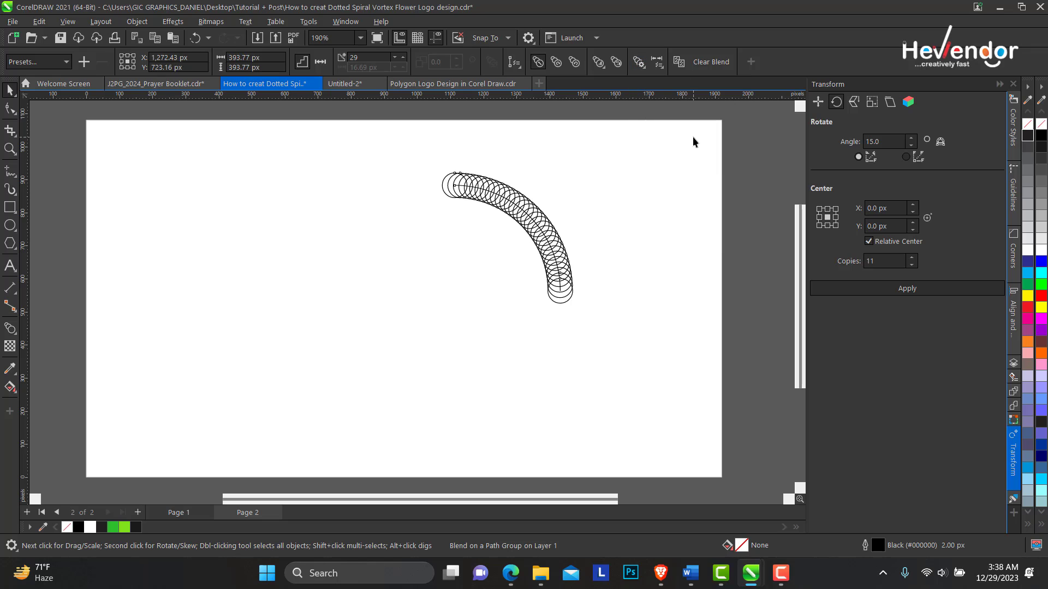
click(512, 197)
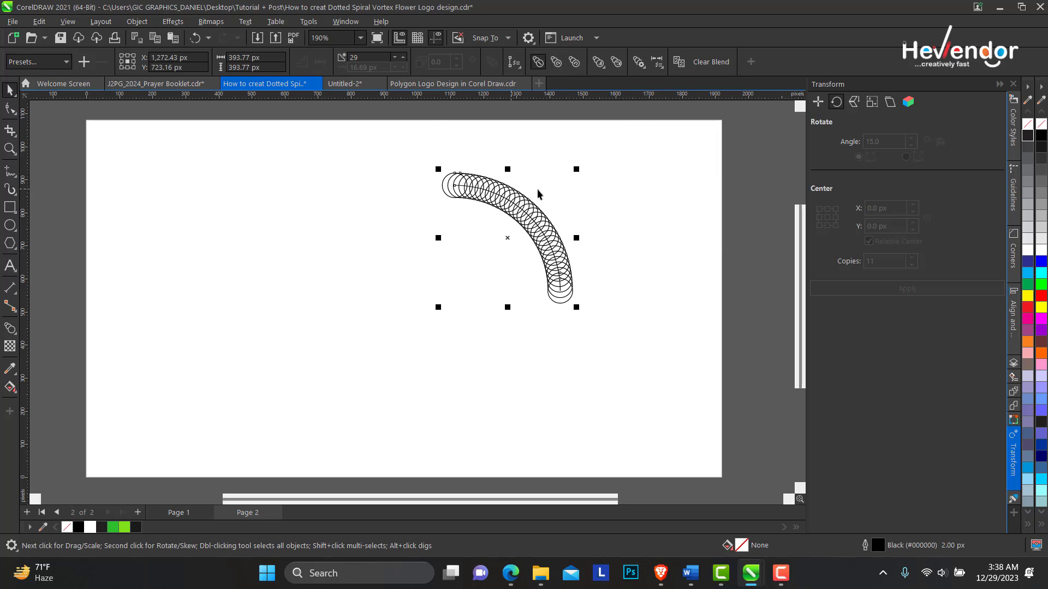
Step: Reduce the number of blend steps along the arc to 4
click(395, 60)
click(395, 59)
click(395, 60)
click(395, 59)
click(395, 60)
click(395, 60)
click(395, 60)
click(395, 59)
click(394, 59)
click(395, 60)
click(394, 59)
click(394, 60)
click(395, 59)
click(394, 59)
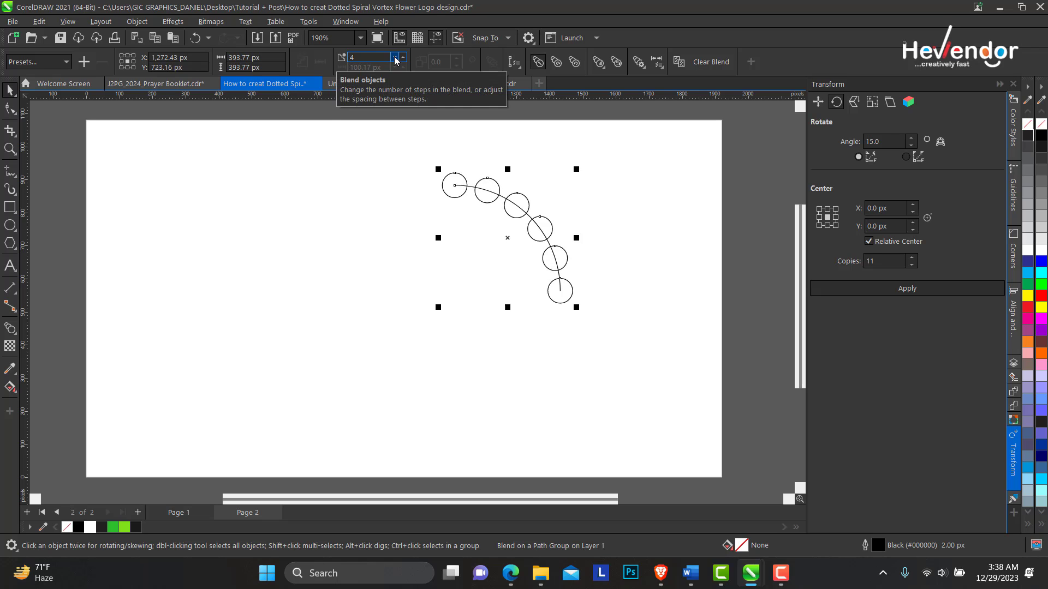
Step: Scale the control circle at the arc's lower end down to about half its size, keeping it centred
click(567, 295)
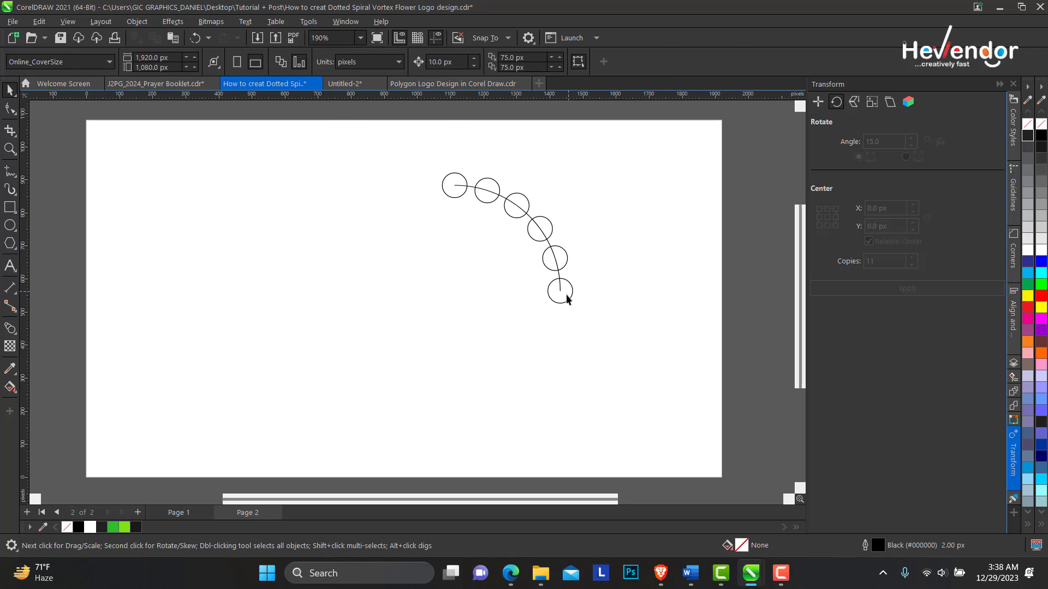
click(571, 293)
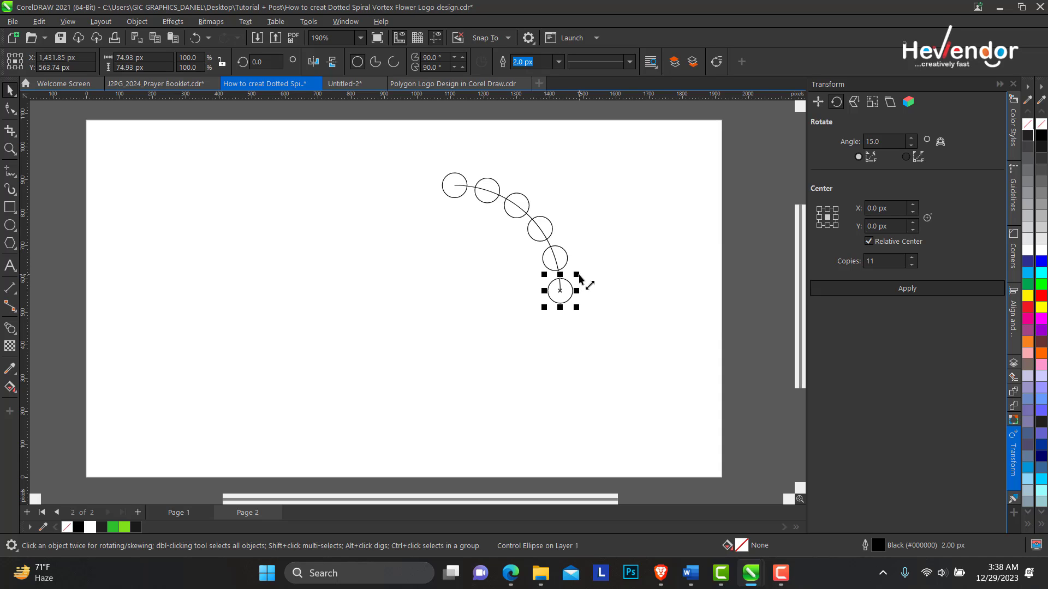
drag(578, 276, 577, 282)
click(601, 231)
Step: Set the number of blend steps for the tapering chain of circles to 5
click(517, 206)
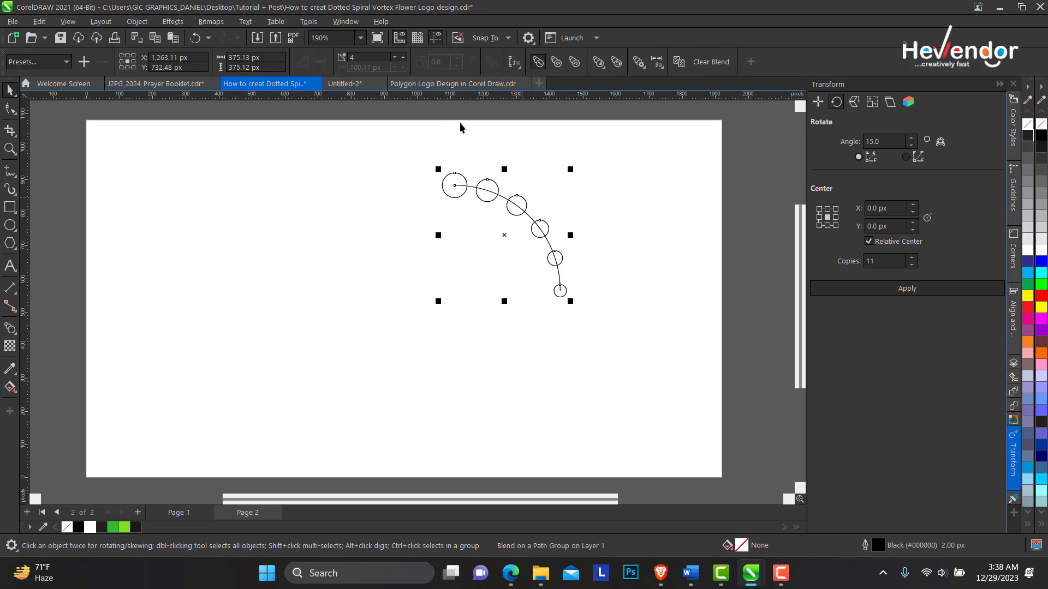
click(404, 58)
click(404, 58)
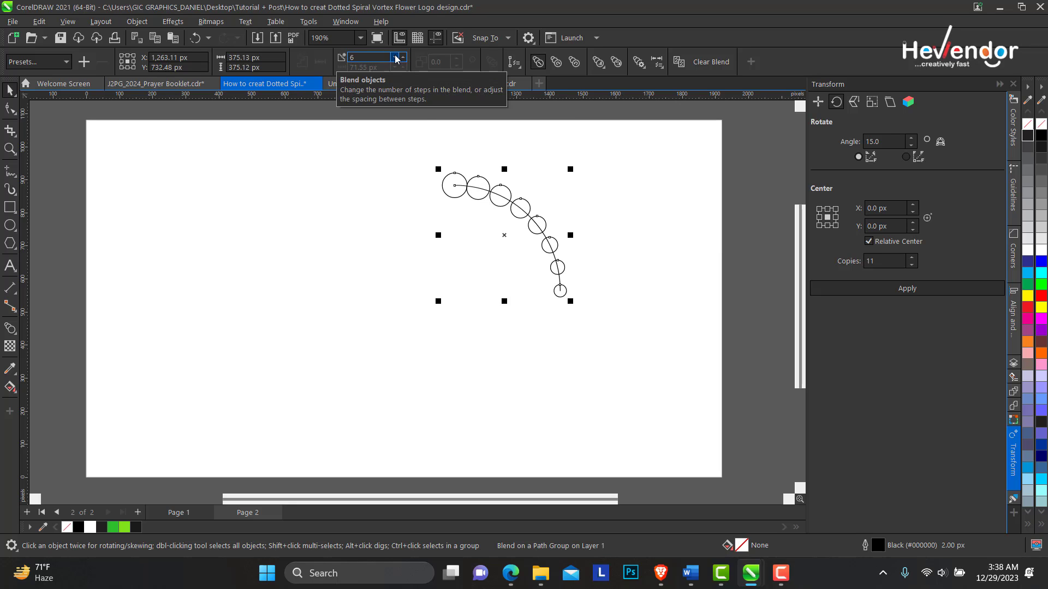
click(396, 59)
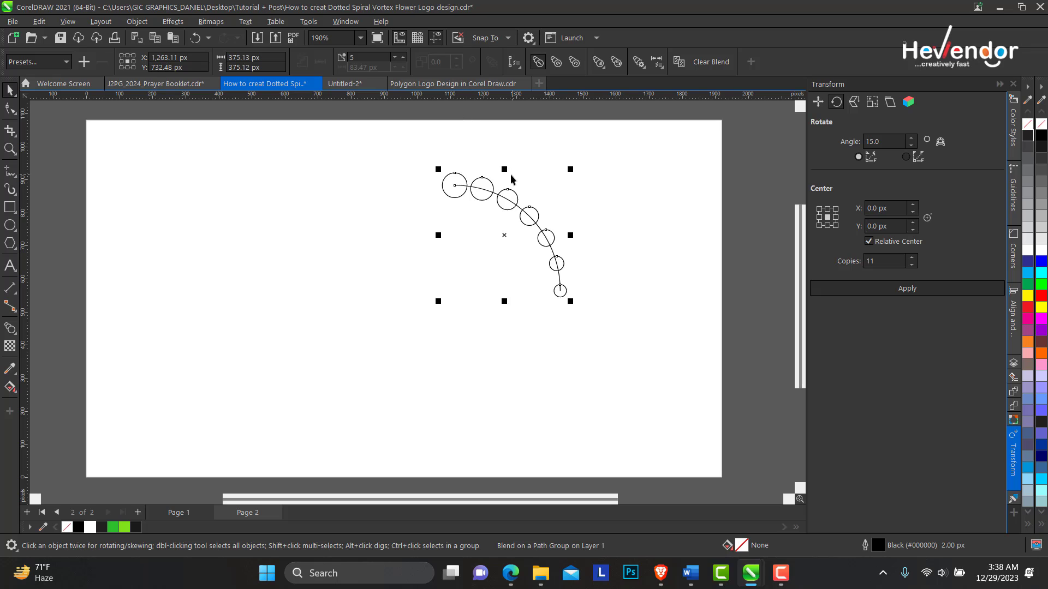
click(587, 195)
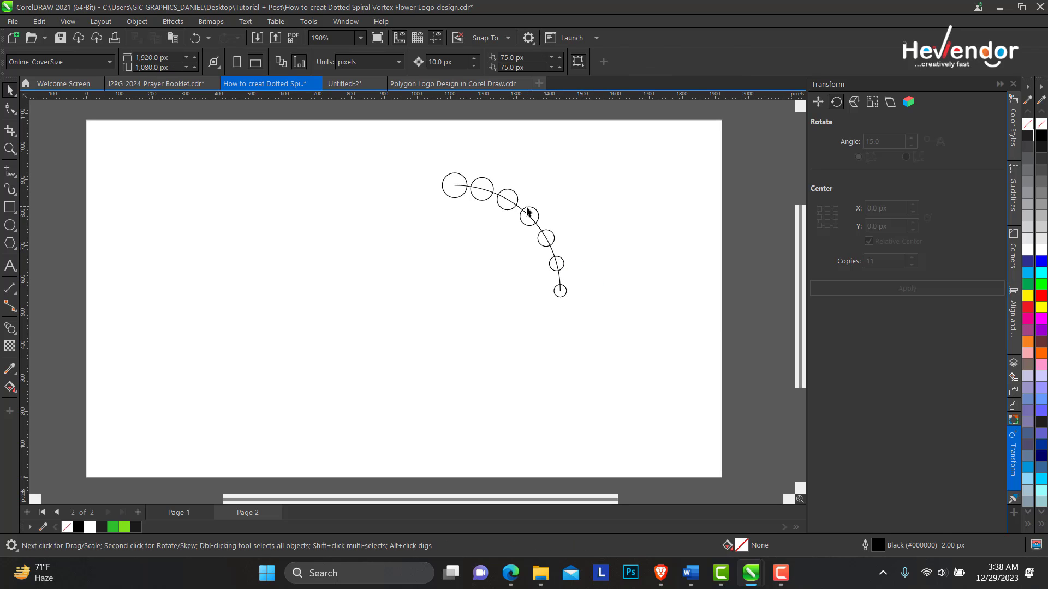
Step: Break the blend apart so the circles are separated from the arc path
click(520, 207)
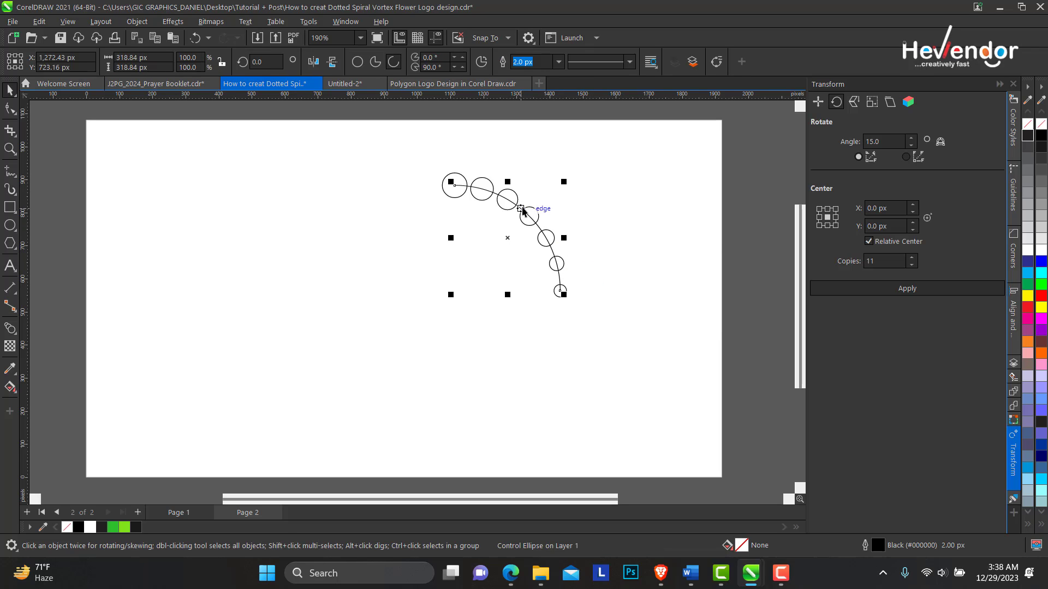
click(526, 190)
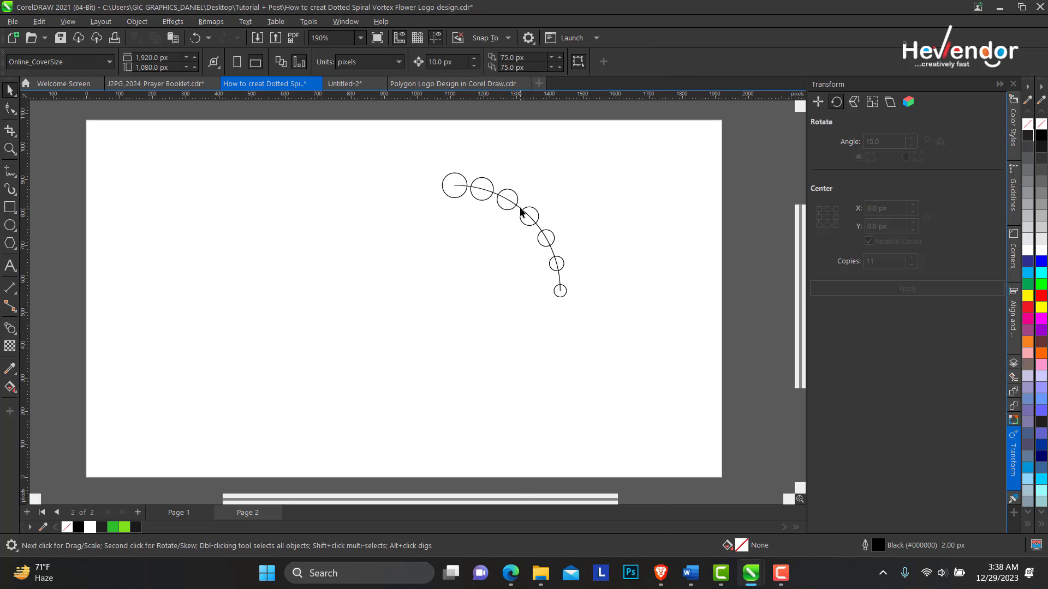
right_click(521, 212)
click(906, 288)
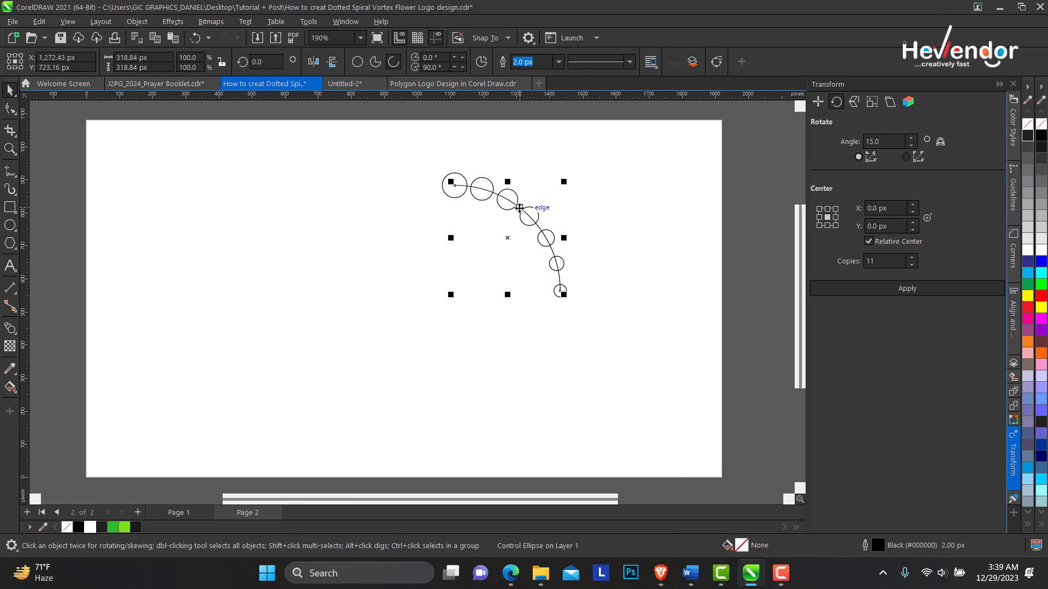
right_click(519, 207)
click(514, 188)
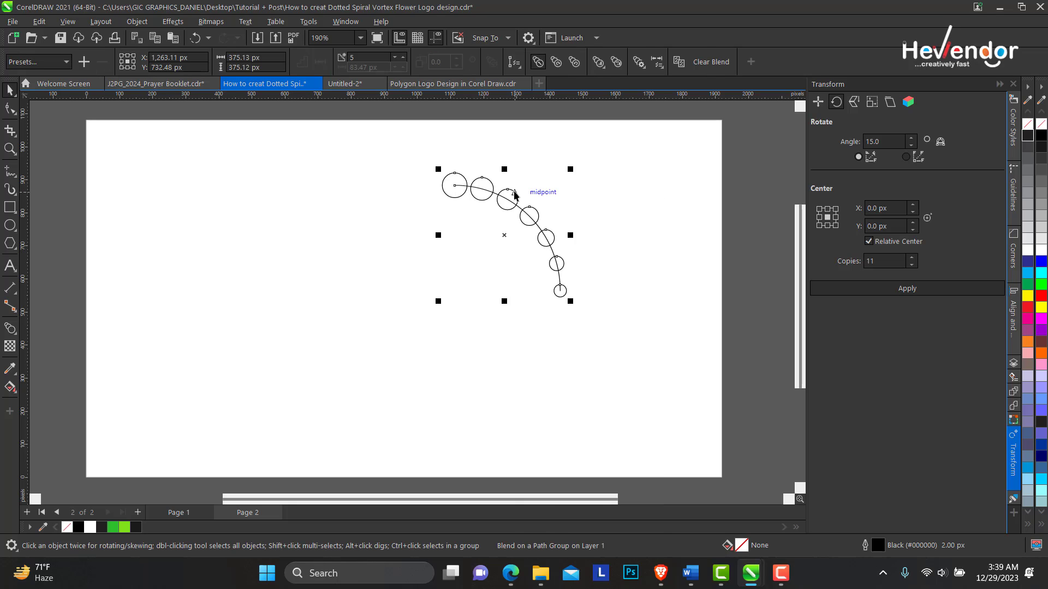
right_click(514, 191)
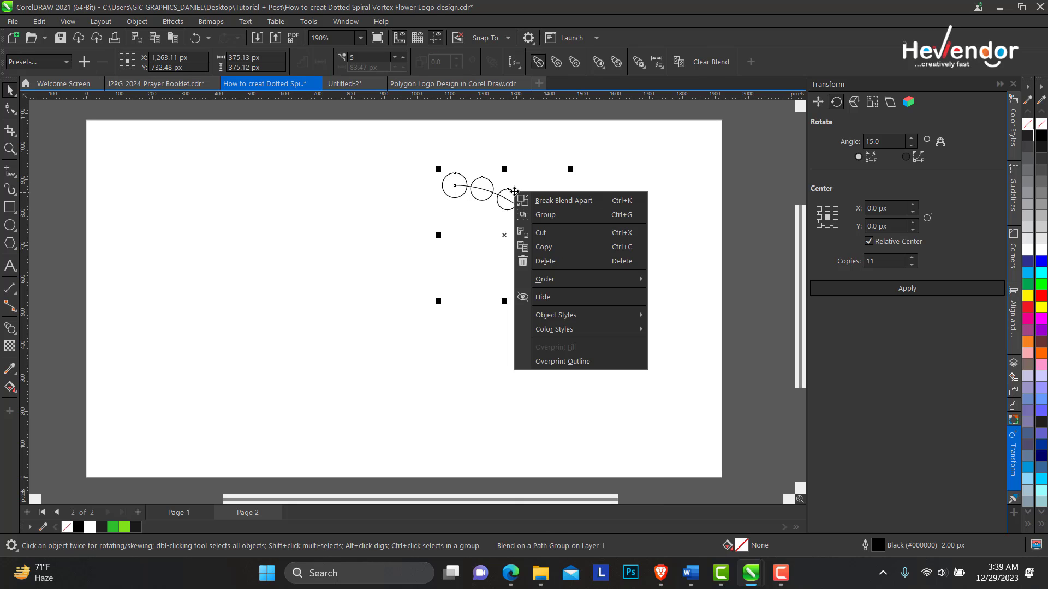
click(563, 201)
Step: Move the arc away to the right of the tapering circles, then undo the move
click(526, 164)
click(495, 194)
drag(495, 194, 649, 164)
drag(403, 154, 589, 325)
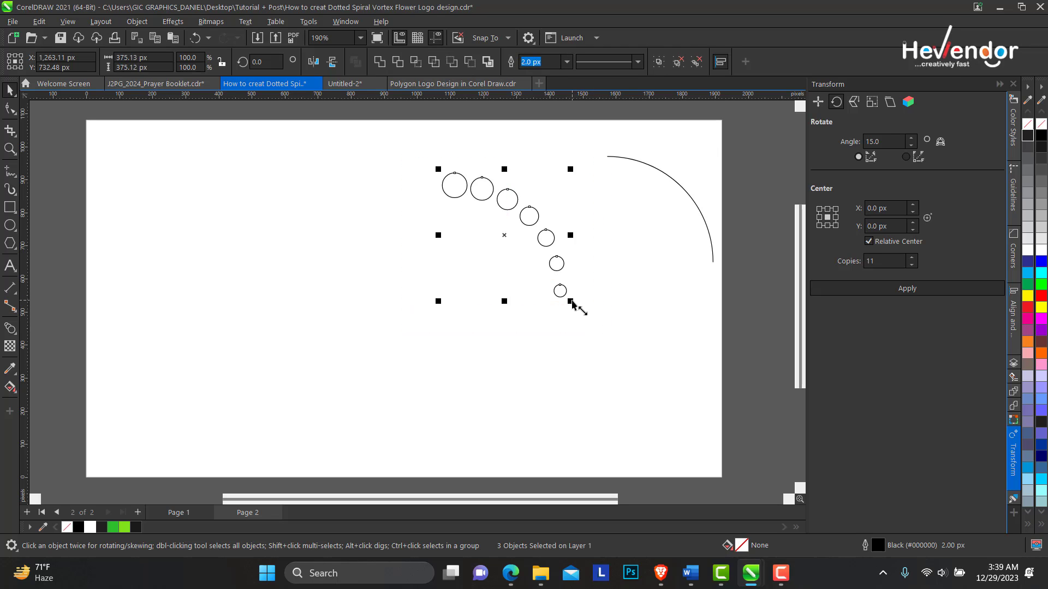
key(ctrl+z)
Step: Convert the quarter arc back into a full circle
drag(519, 199, 495, 194)
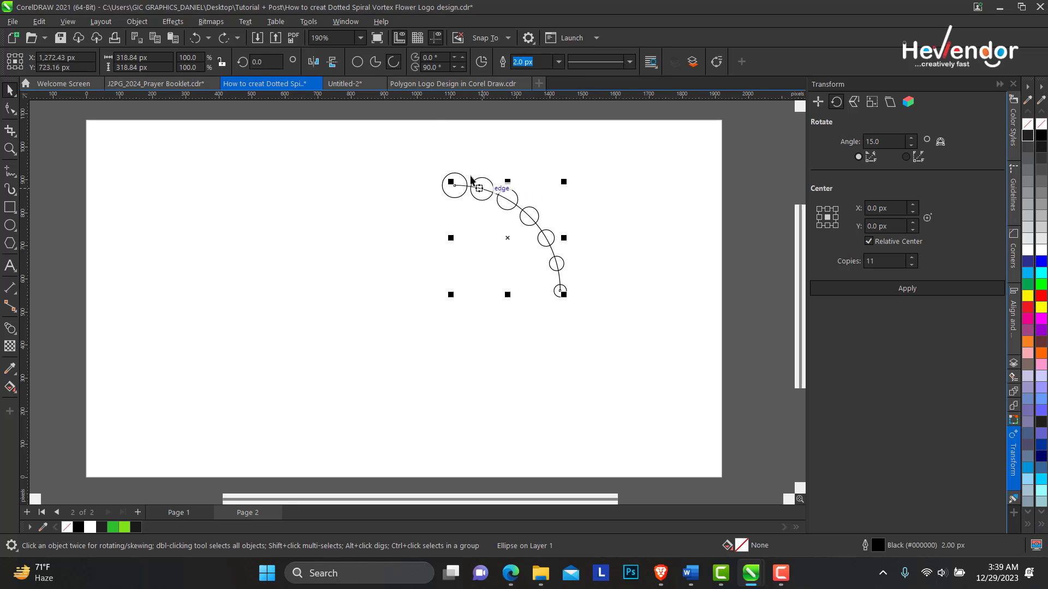
click(357, 63)
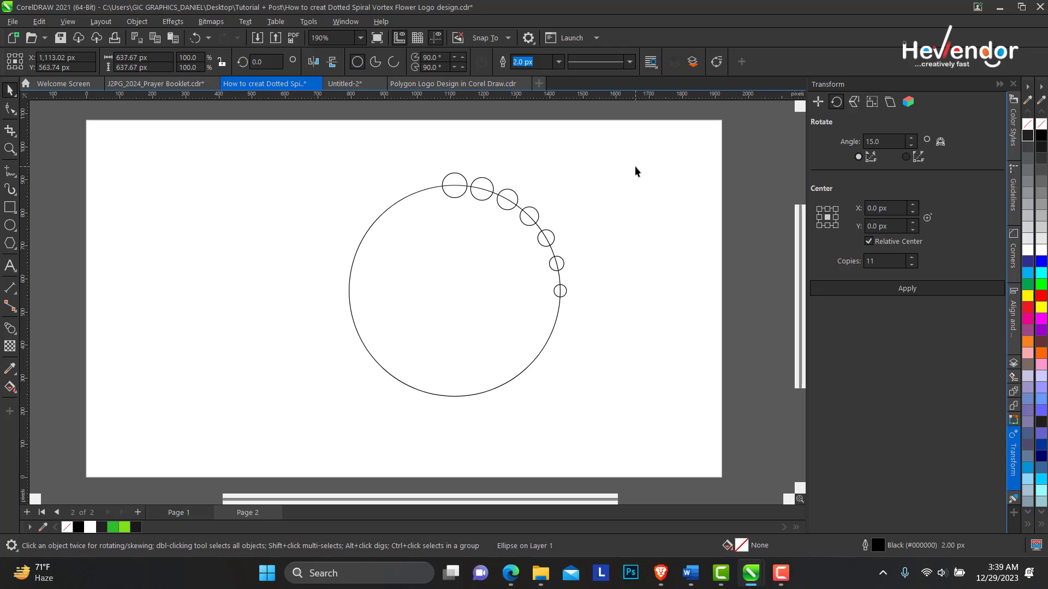
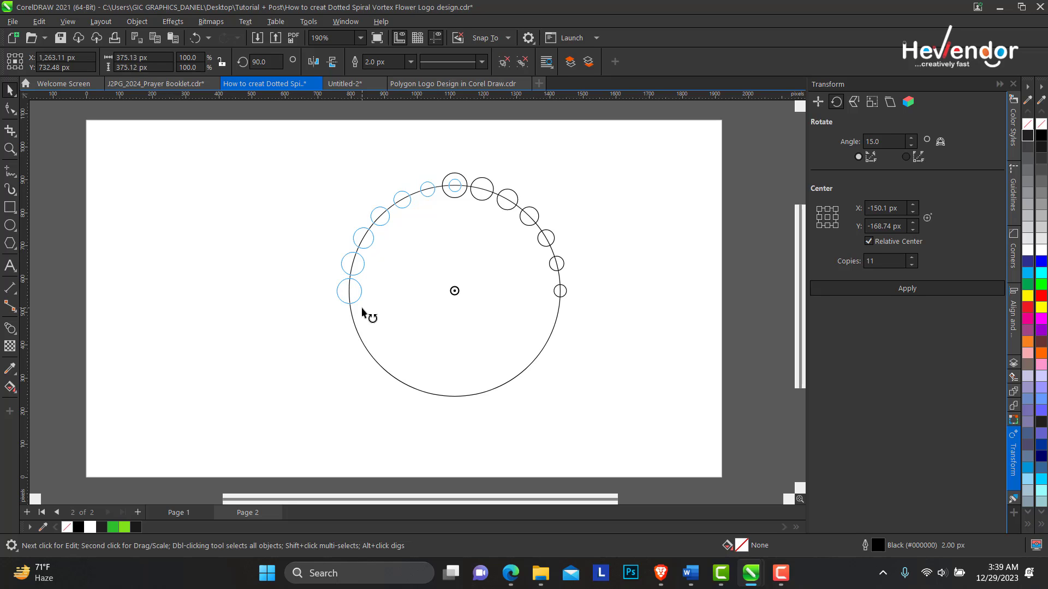
Step: Try a copy of the circle chain rotated 90° about the large circle's centre, then undo it
drag(362, 314, 363, 313)
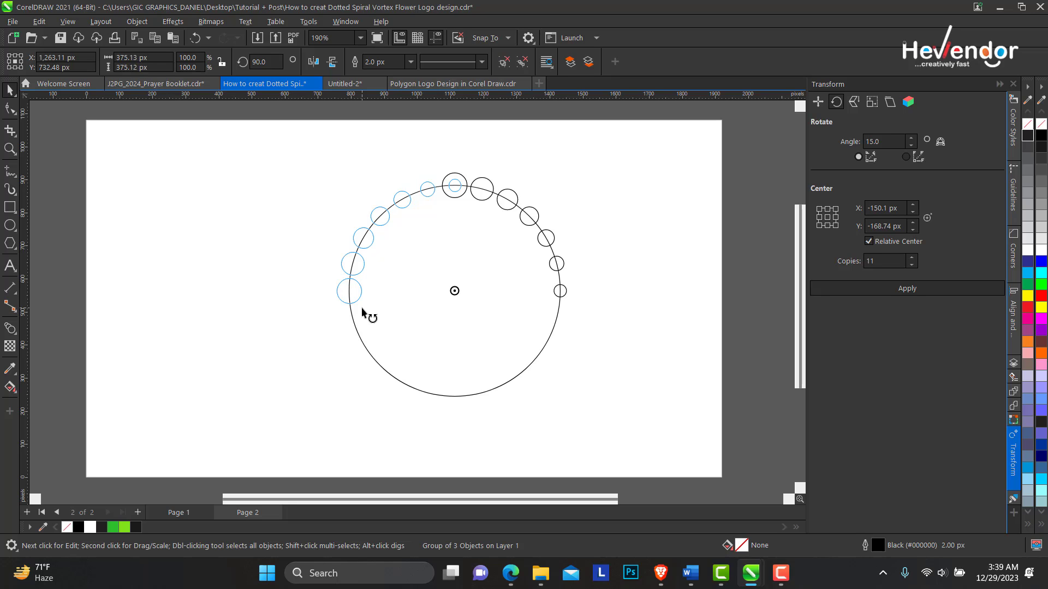
click(399, 265)
key(Tab)
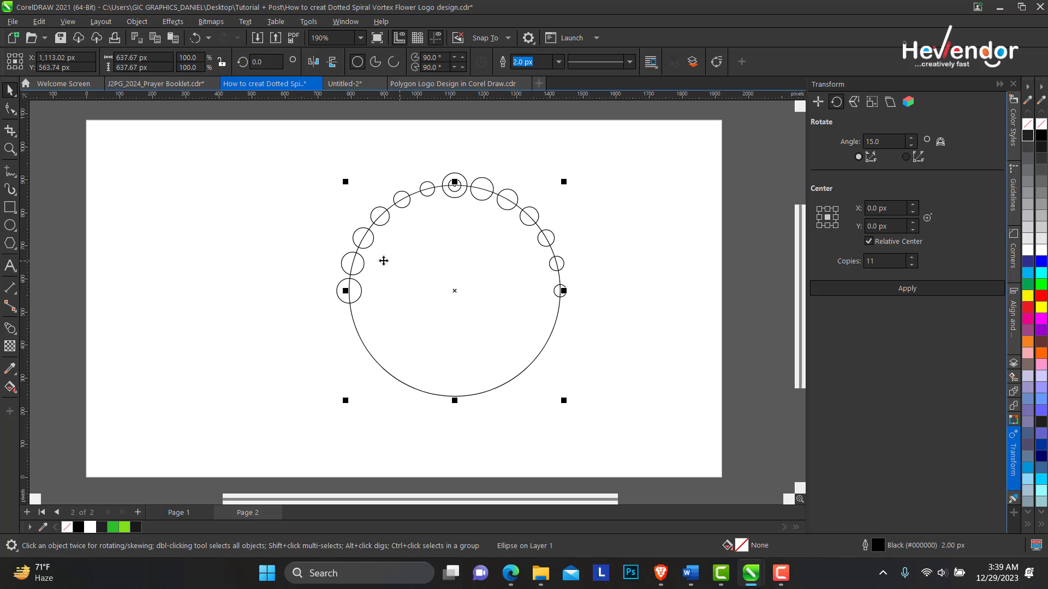
click(339, 238)
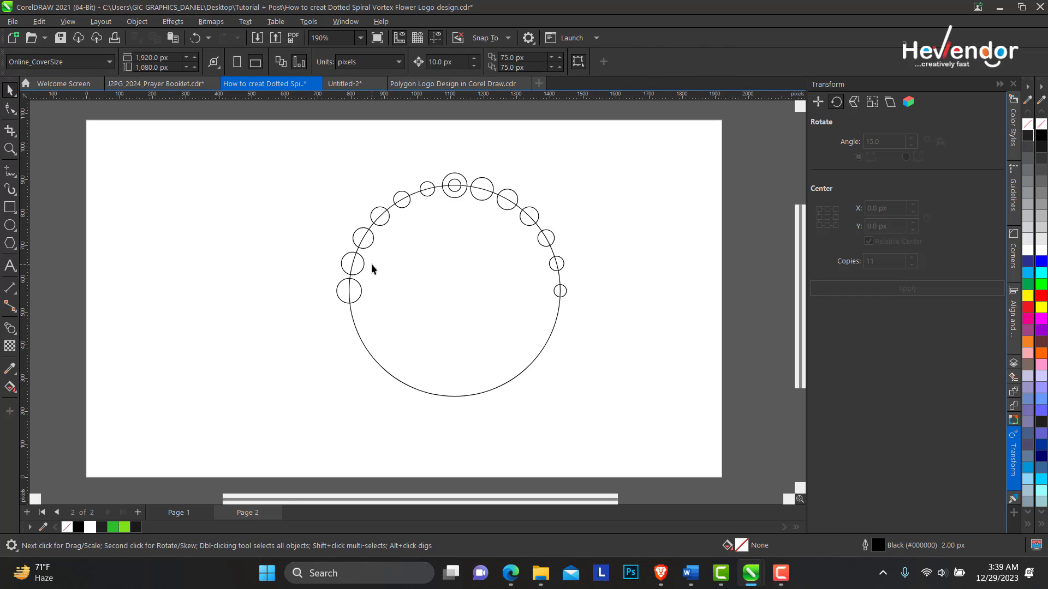
click(354, 263)
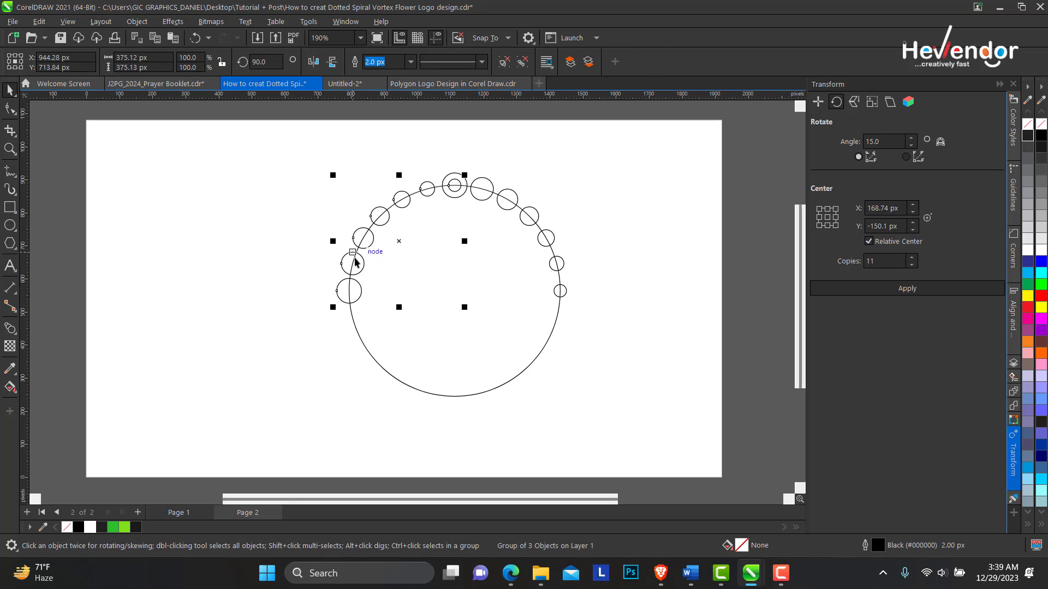
key(ctrl+z)
key(ctrl+z)
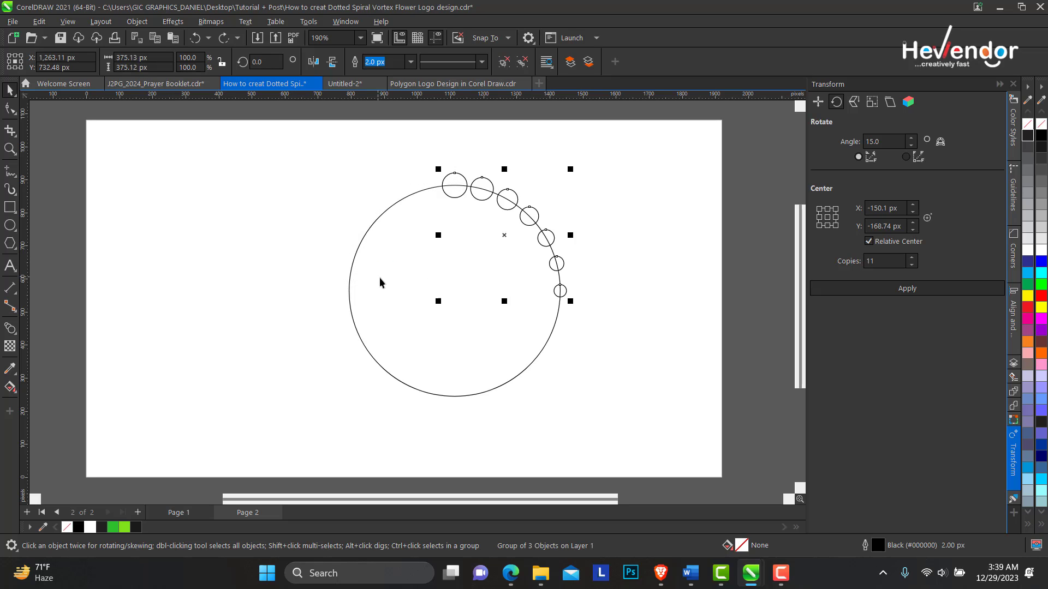
Step: Copy the circle chain at a 90° rotation about the large circle's centre and repeat it twice to complete the ring
click(505, 234)
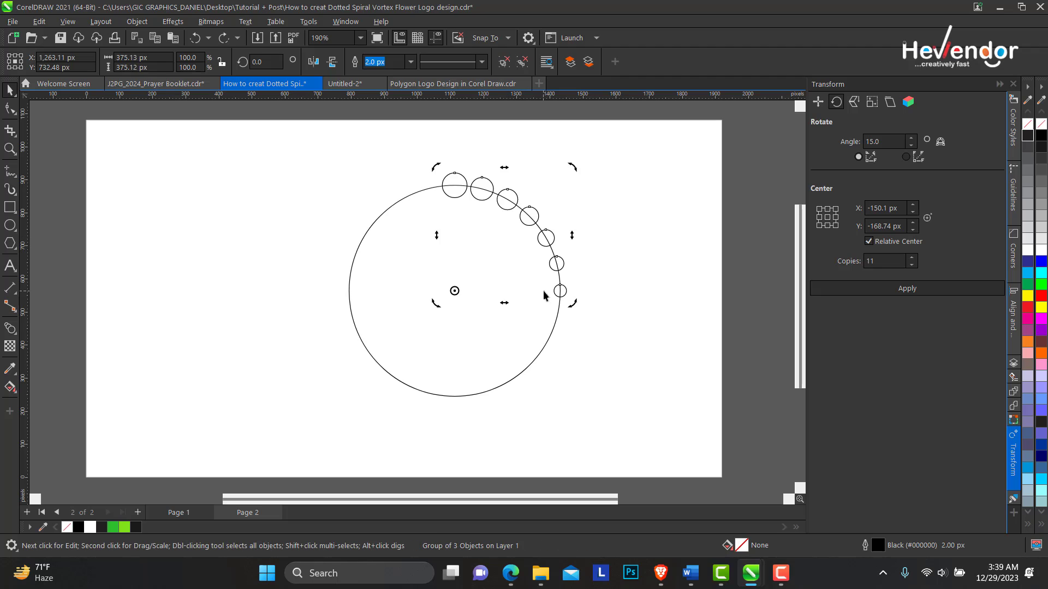
drag(437, 170, 367, 316)
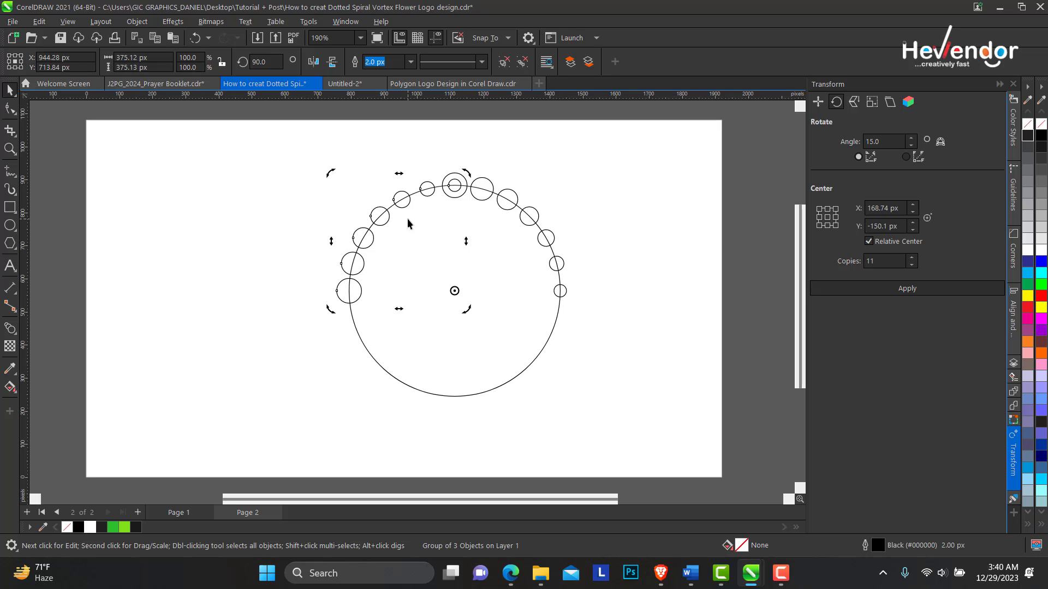
key(ctrl+r)
key(ctrl+r)
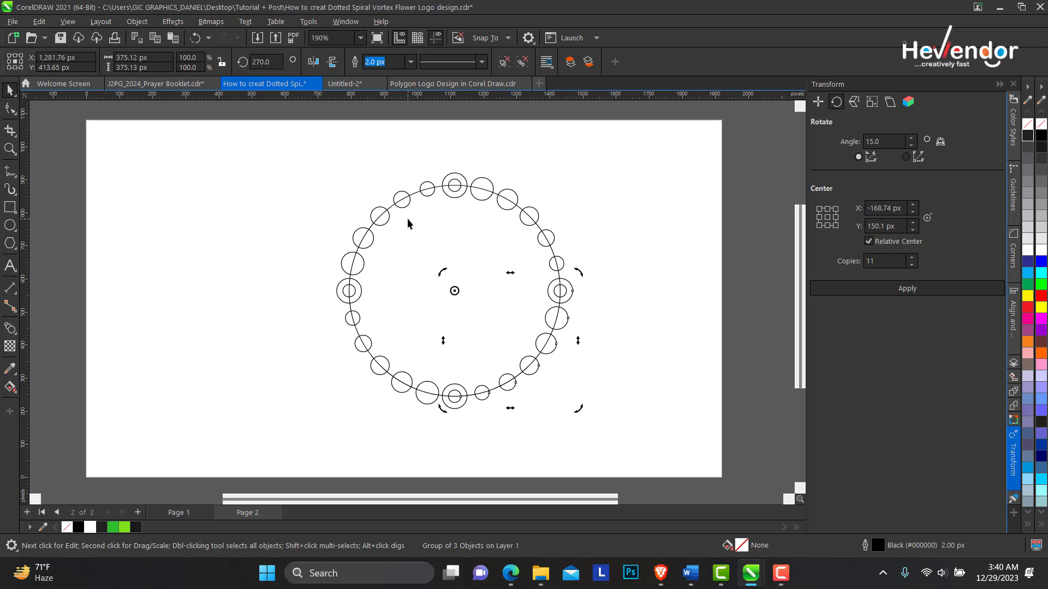
click(512, 154)
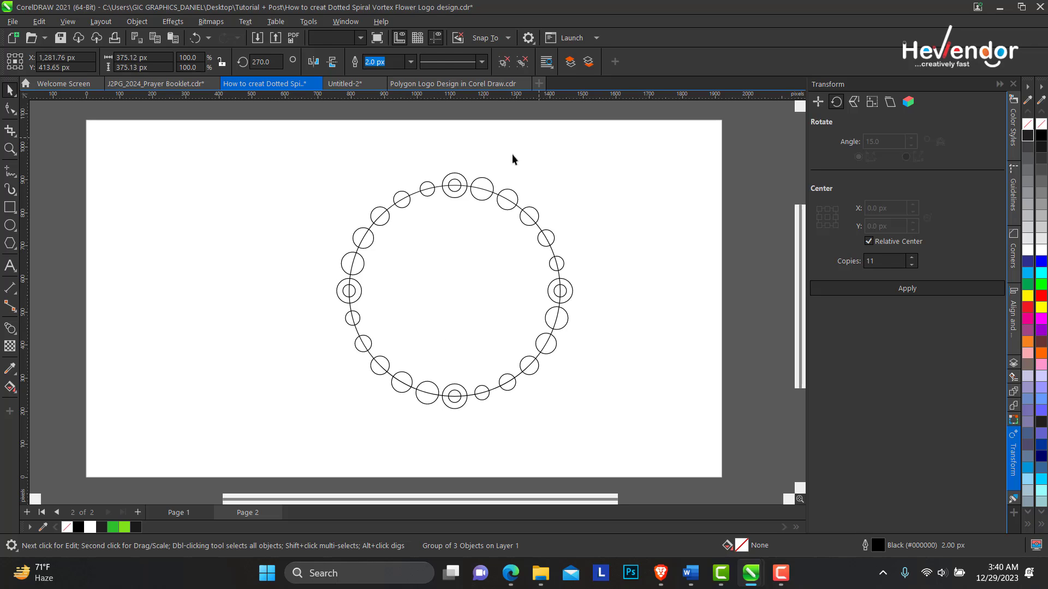
Step: Delete the larger of the two overlapping circles at the top of the ring
click(457, 179)
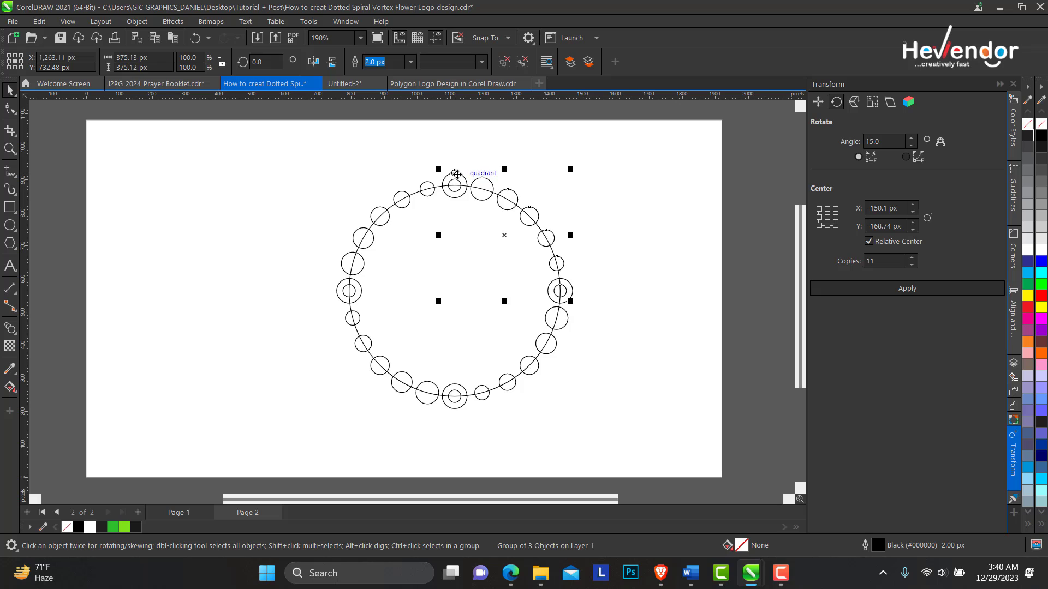
click(463, 169)
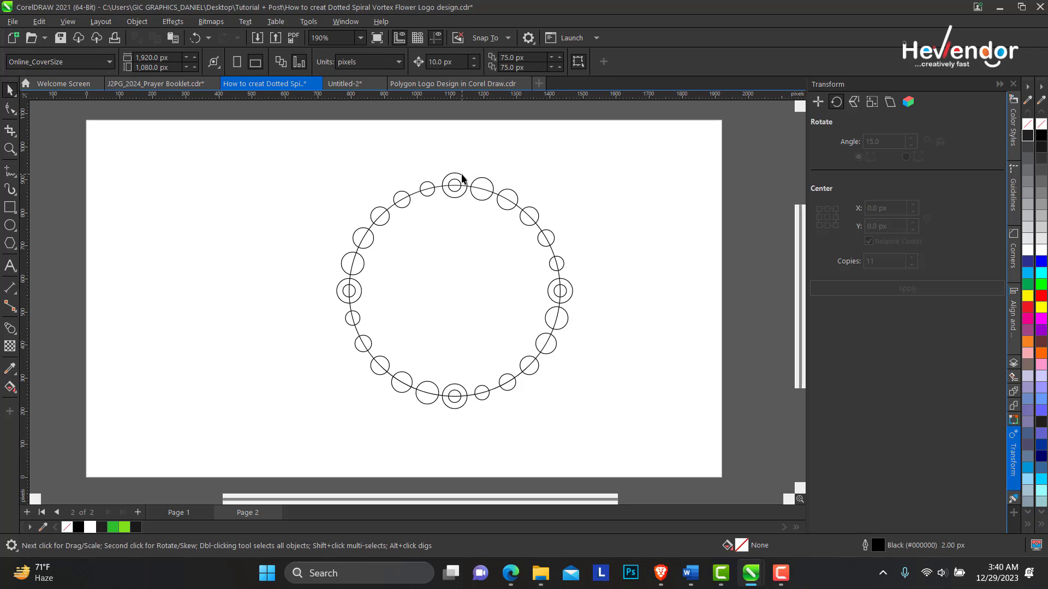
click(461, 175)
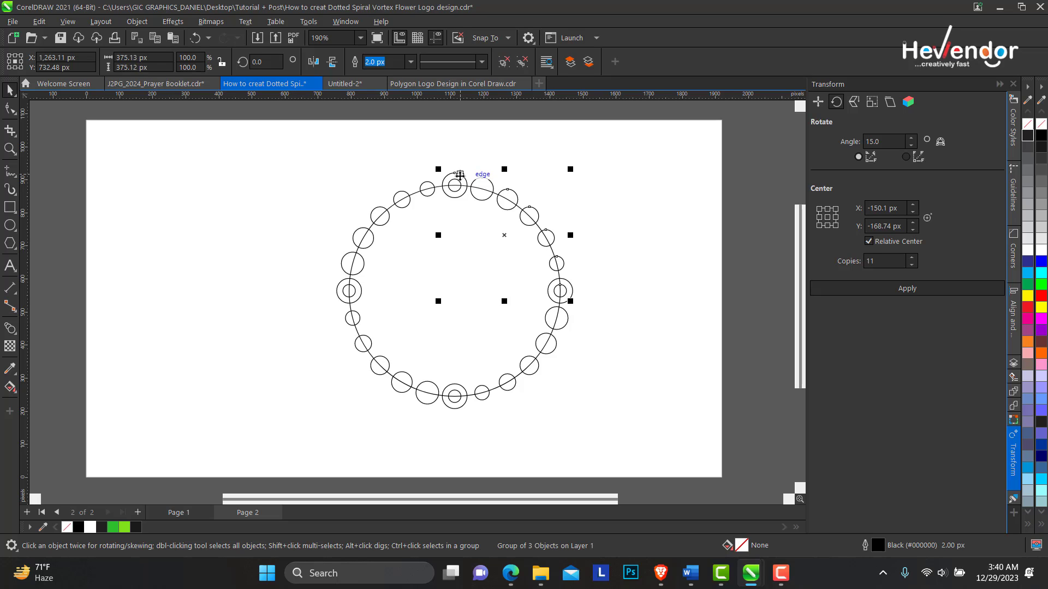
click(486, 147)
click(461, 174)
ctrl+click(461, 174)
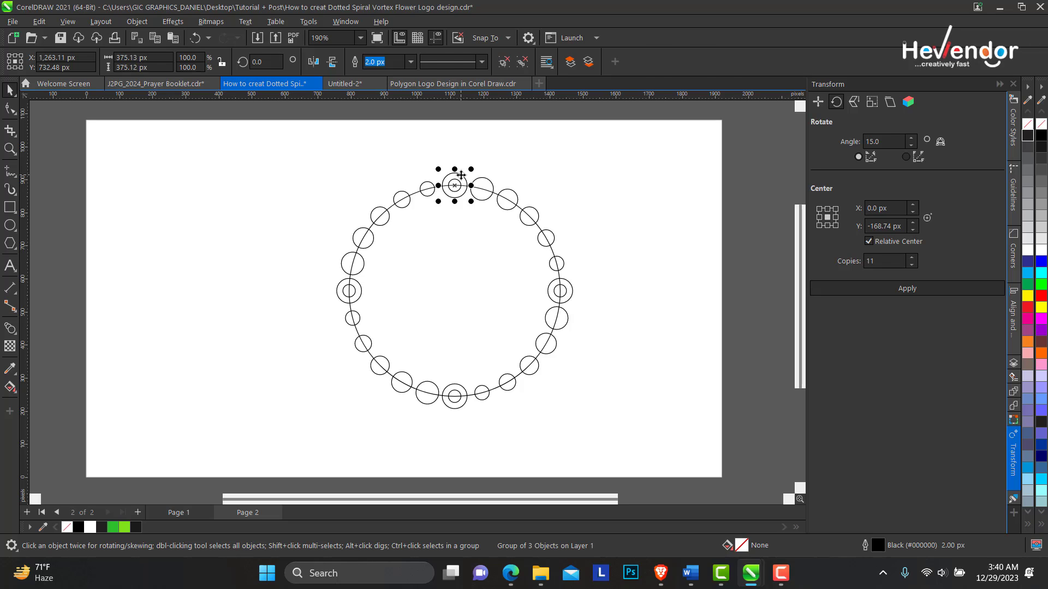
key(Escape)
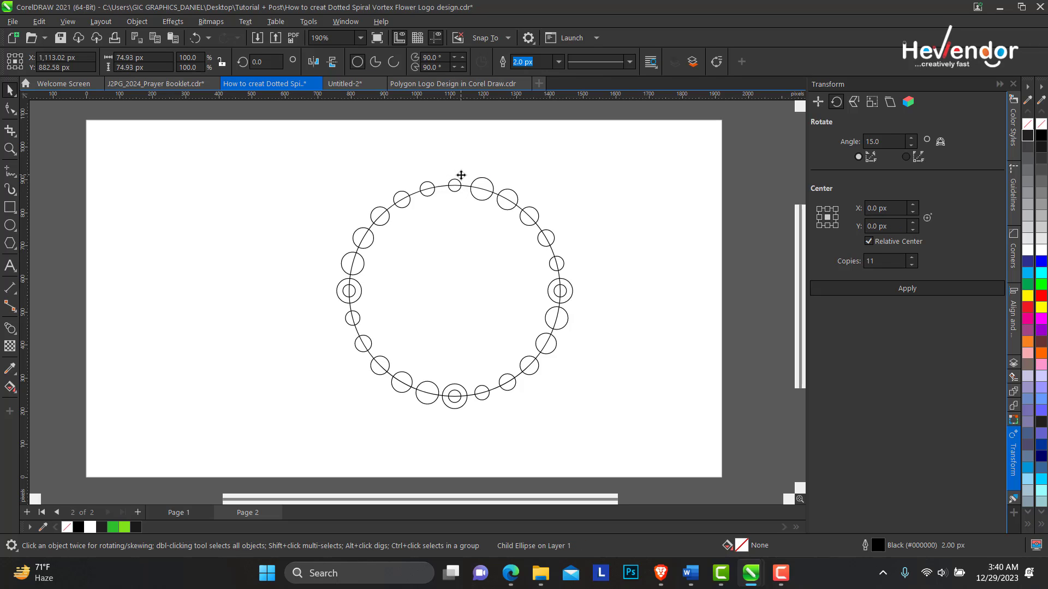
Step: Delete the larger of the two overlapping circles at the left, bottom and right of the ring
click(359, 288)
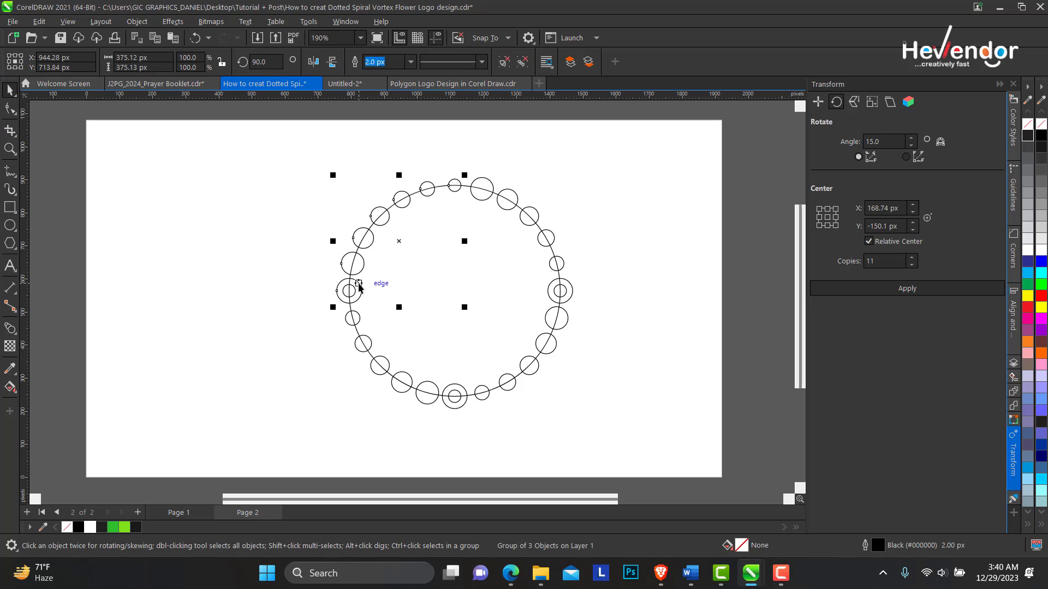
ctrl+click(358, 284)
key(Delete)
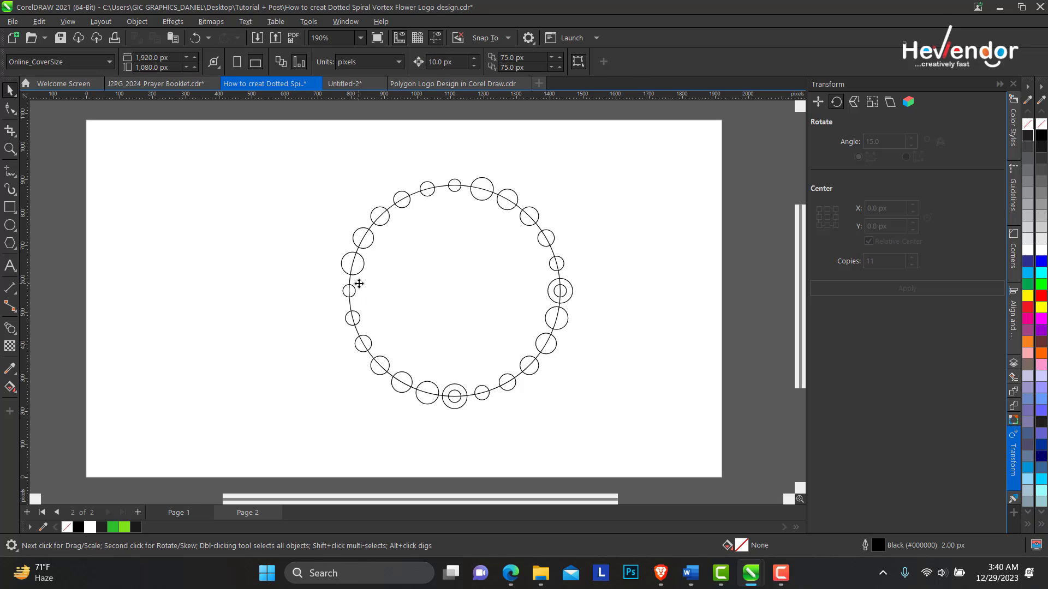
click(461, 391)
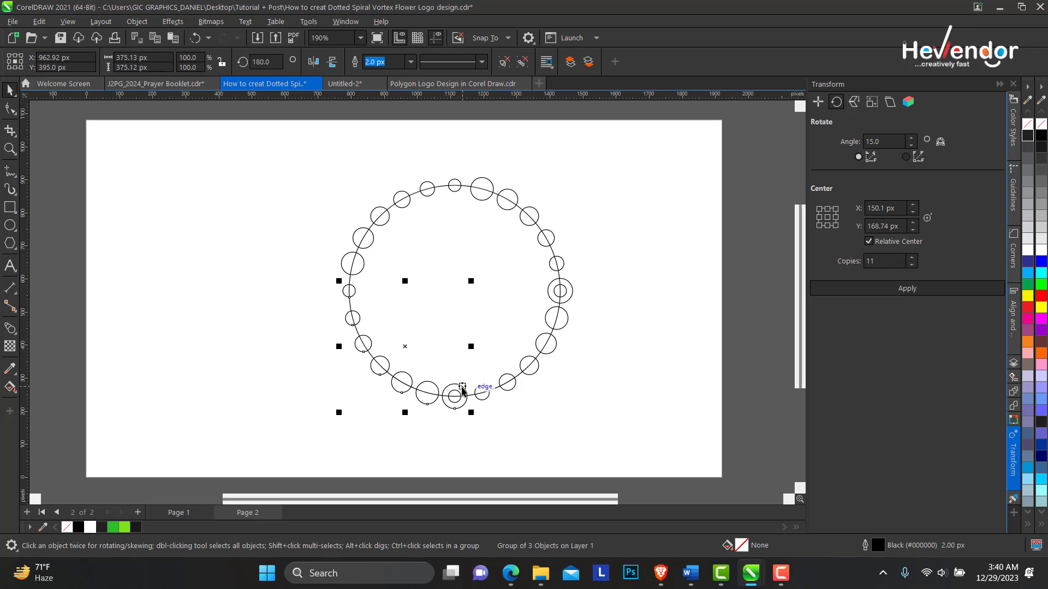
ctrl+click(461, 388)
key(Delete)
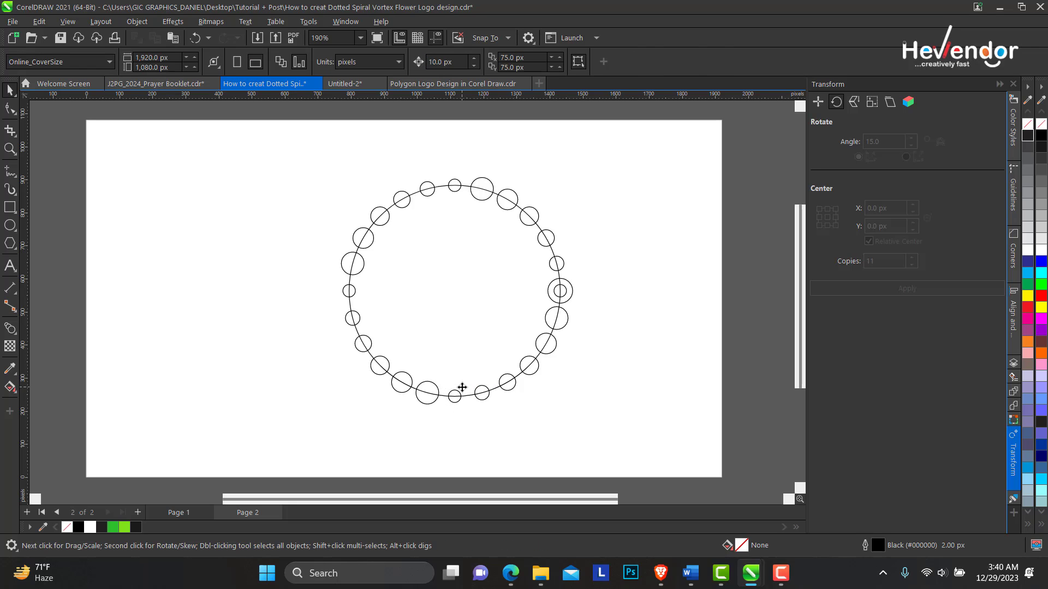
click(568, 284)
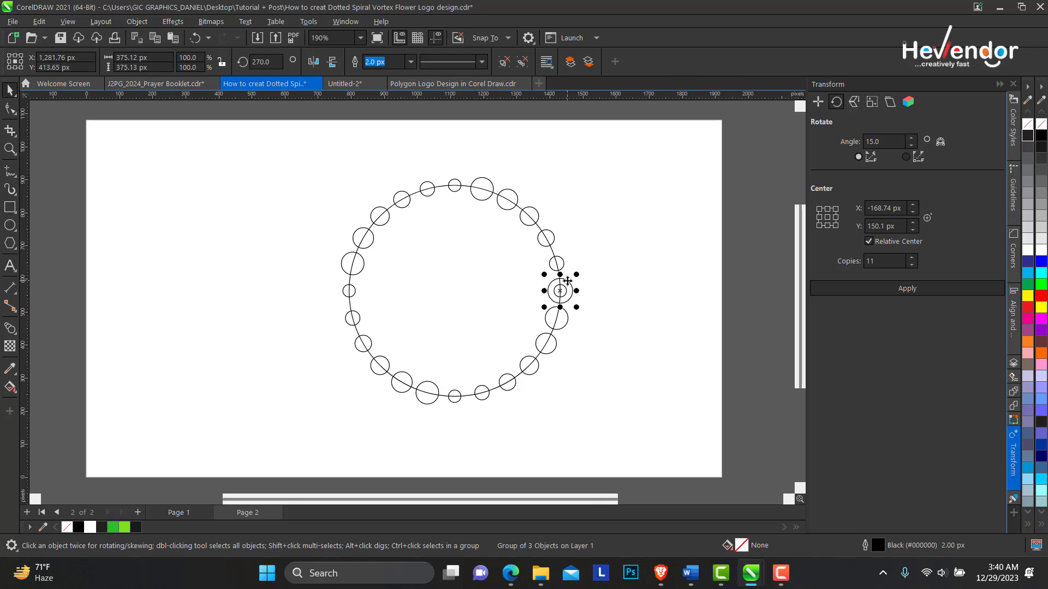
ctrl+click(568, 281)
key(Delete)
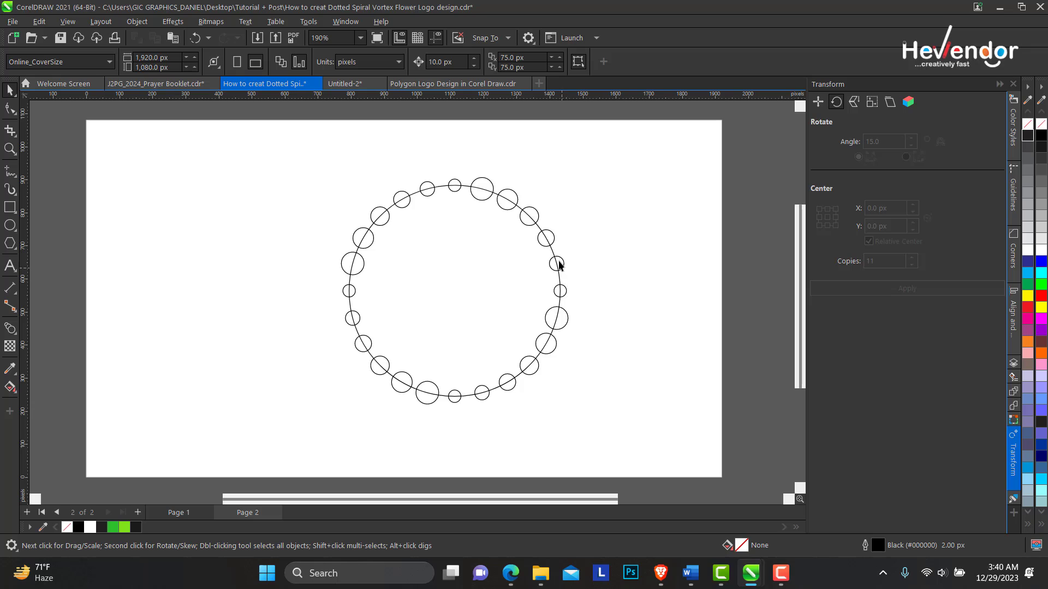
Step: Fill the lower-left and upper-right circle chains with the near-black colour #1A1A1A
click(455, 184)
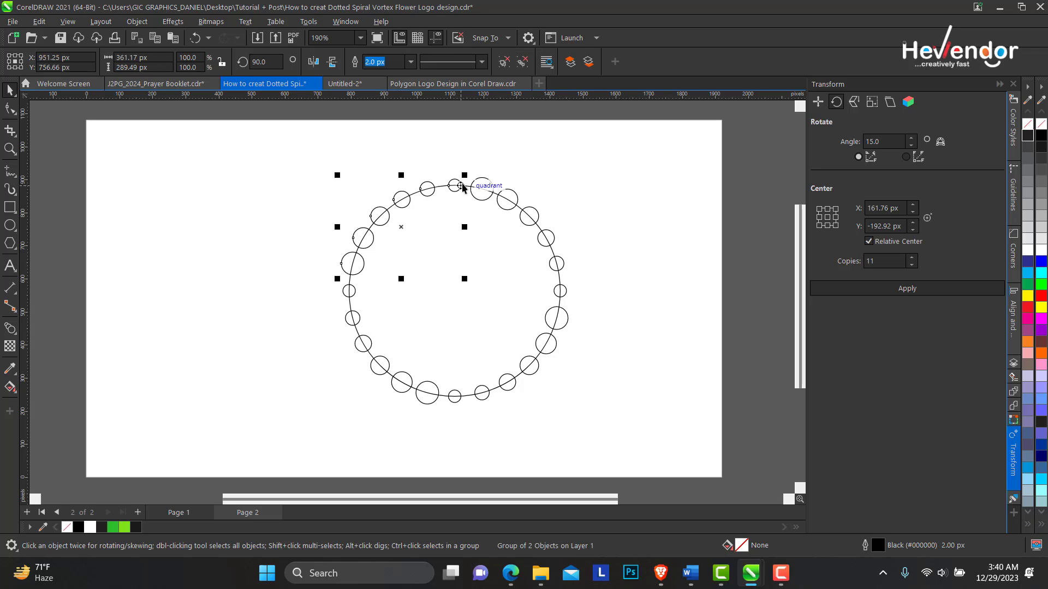
click(493, 192)
click(380, 363)
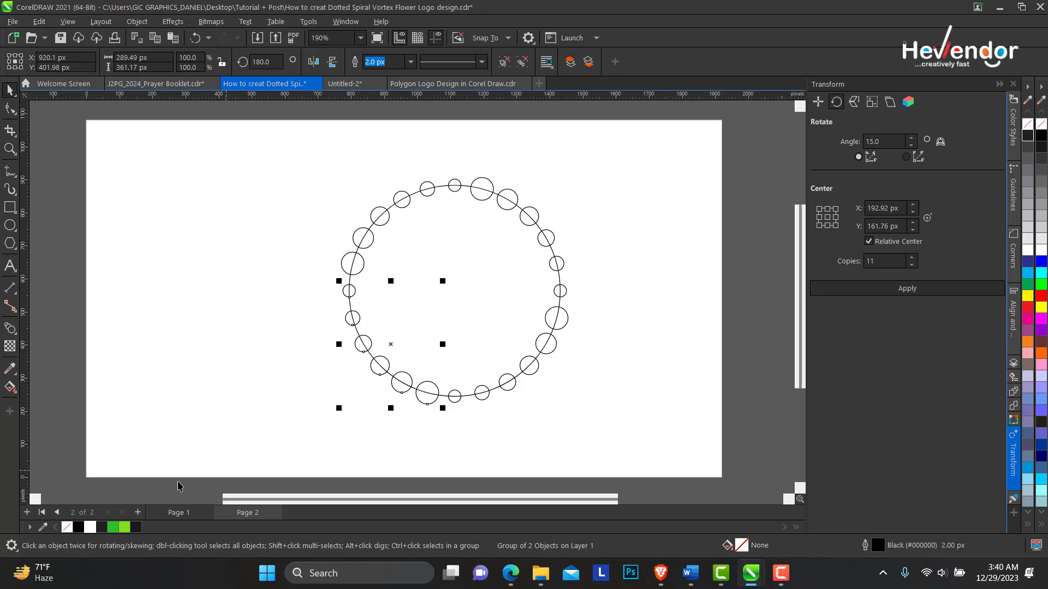
click(136, 527)
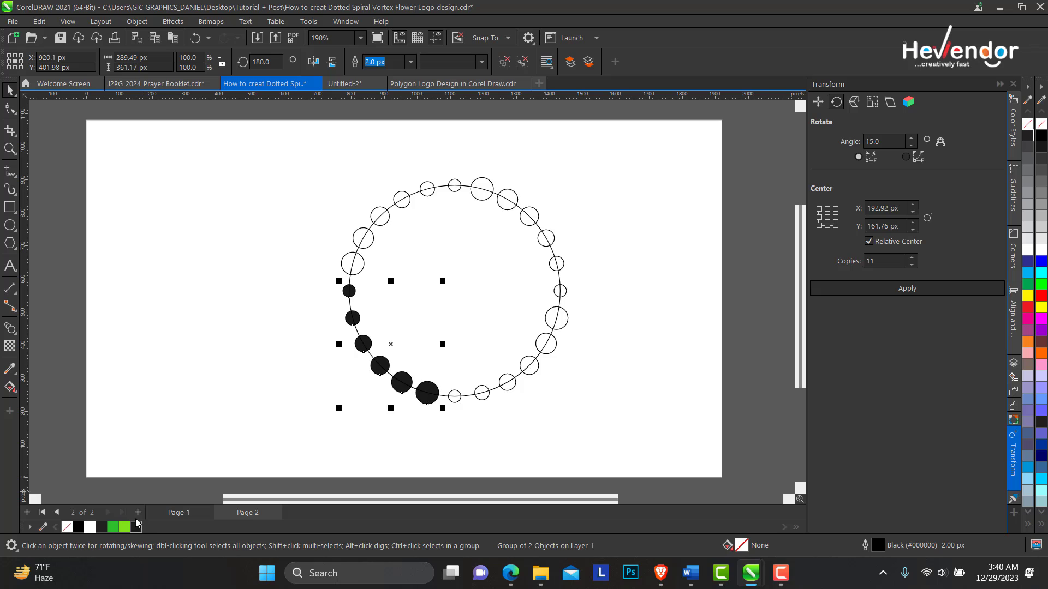
click(489, 187)
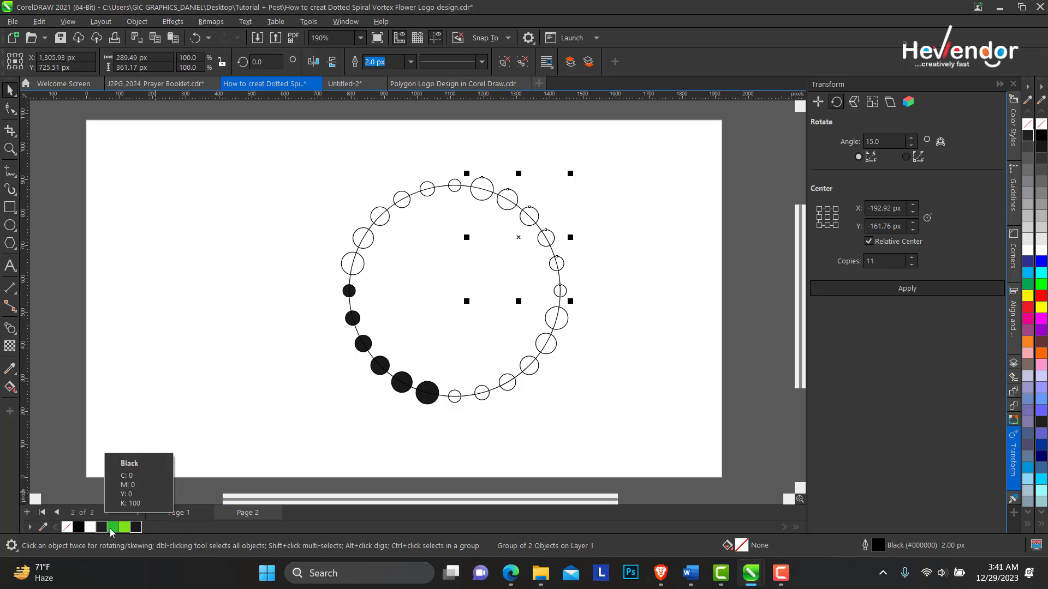
click(90, 527)
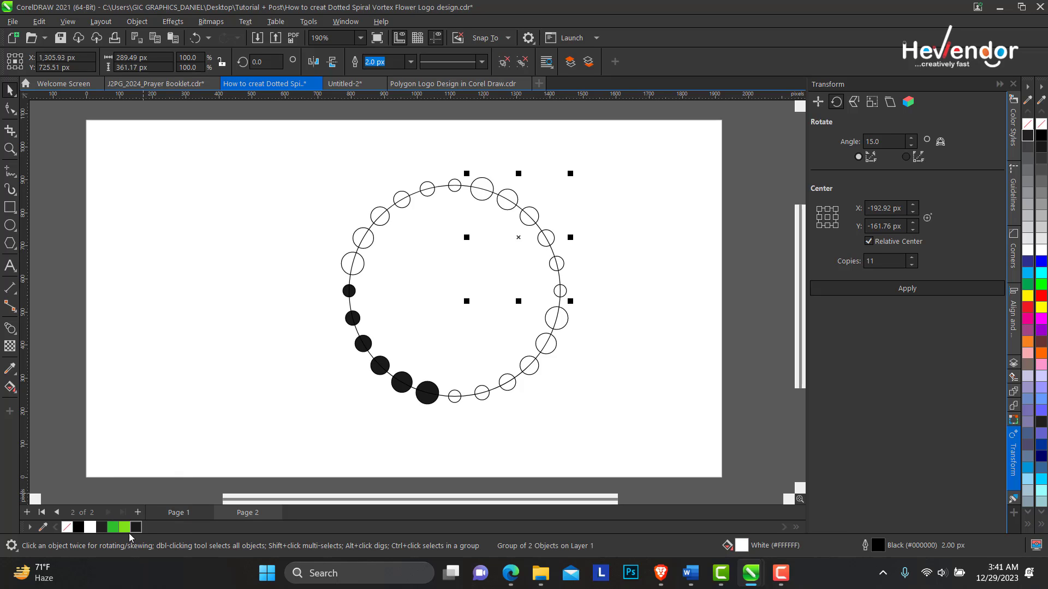
click(135, 529)
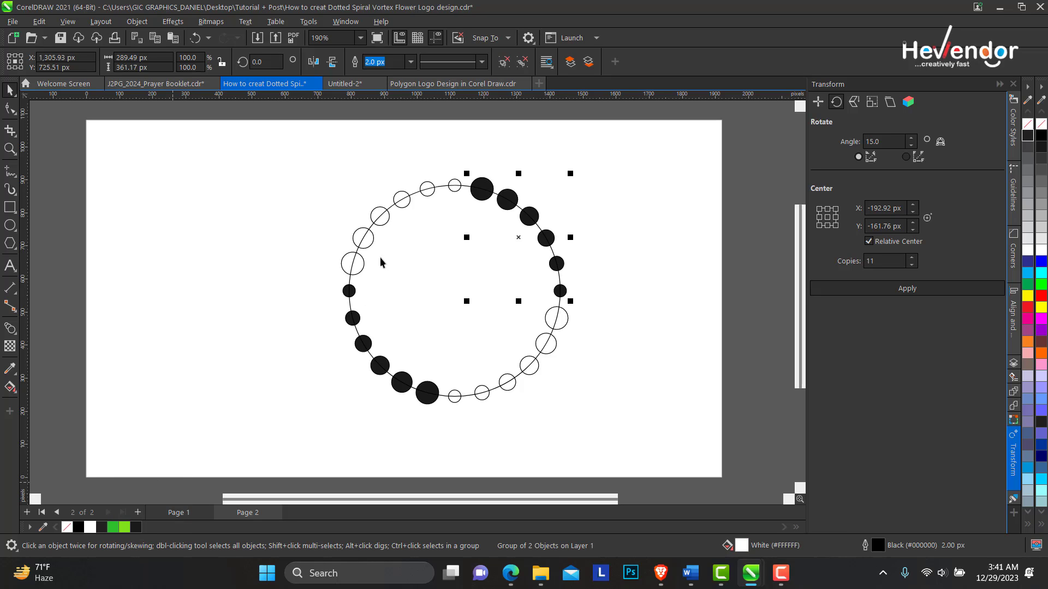
Step: Fill the upper-left and lower-right circle chains with lime green #80E11D and remove their outlines
click(435, 190)
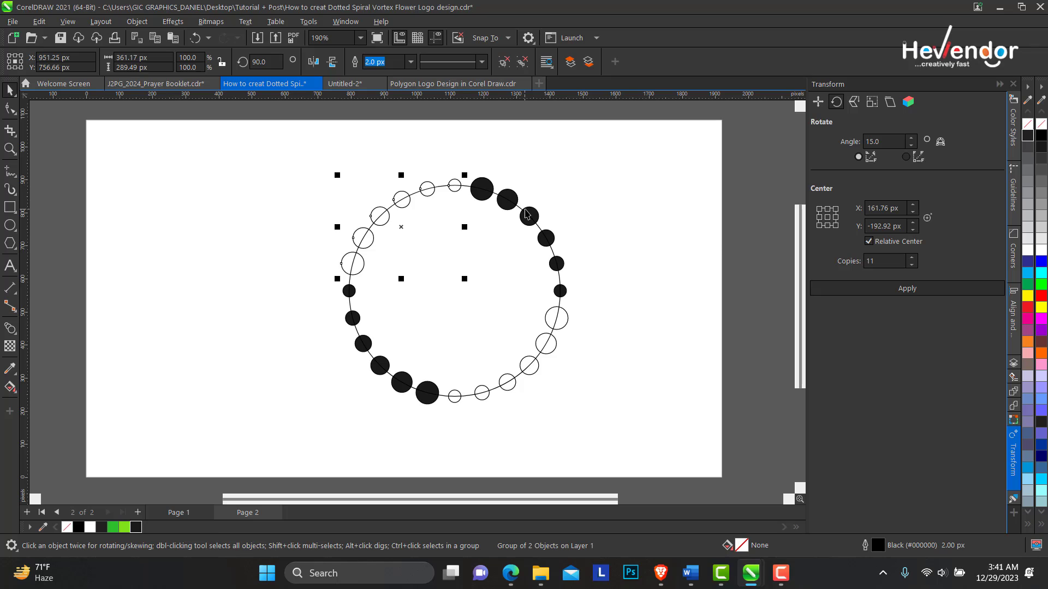
shift+click(558, 319)
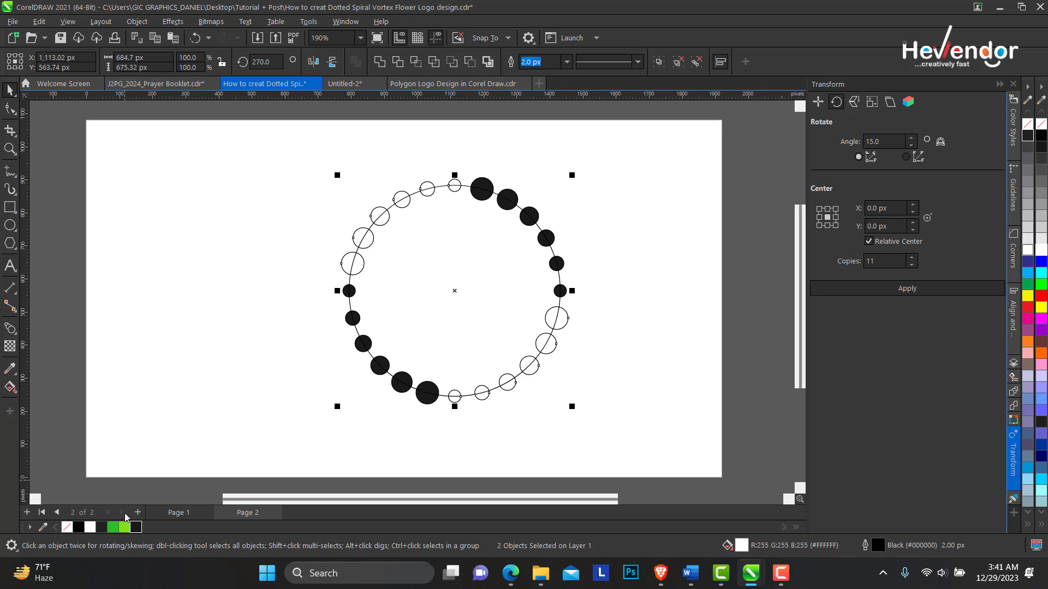
click(125, 526)
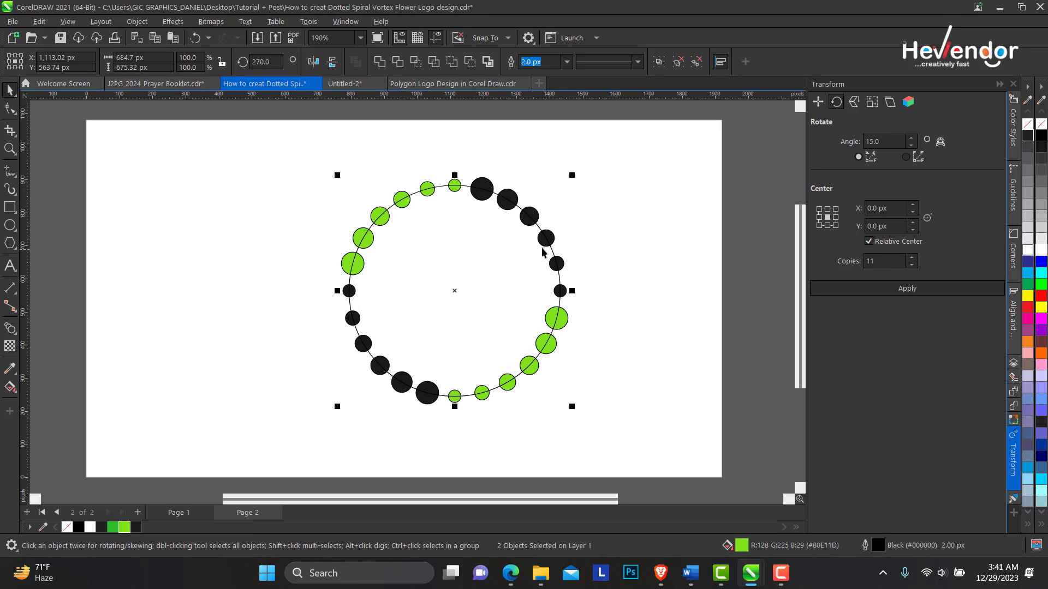
key(ctrl+z)
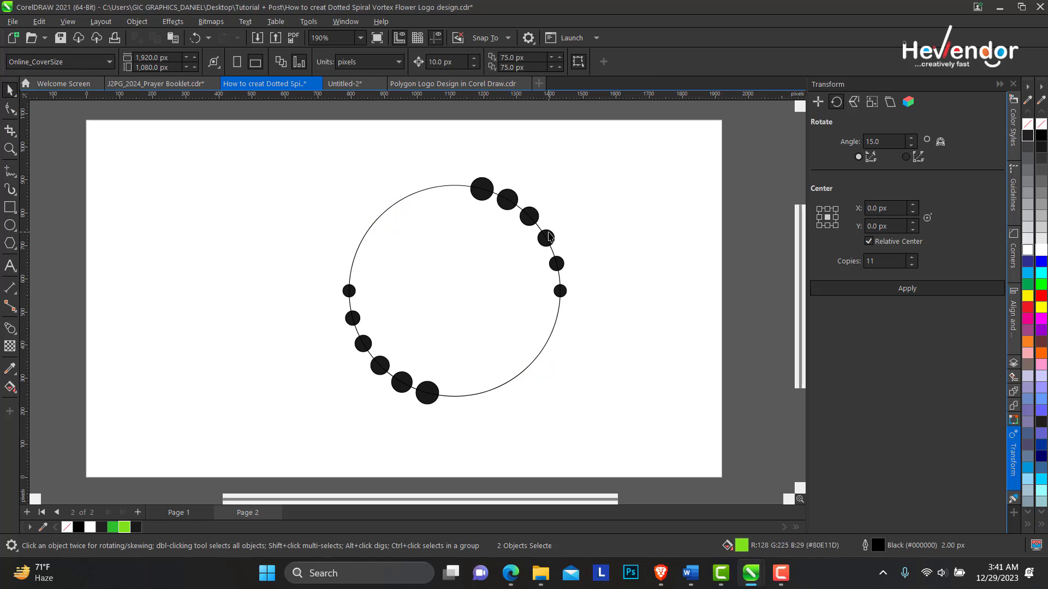
key(ctrl+shift+z)
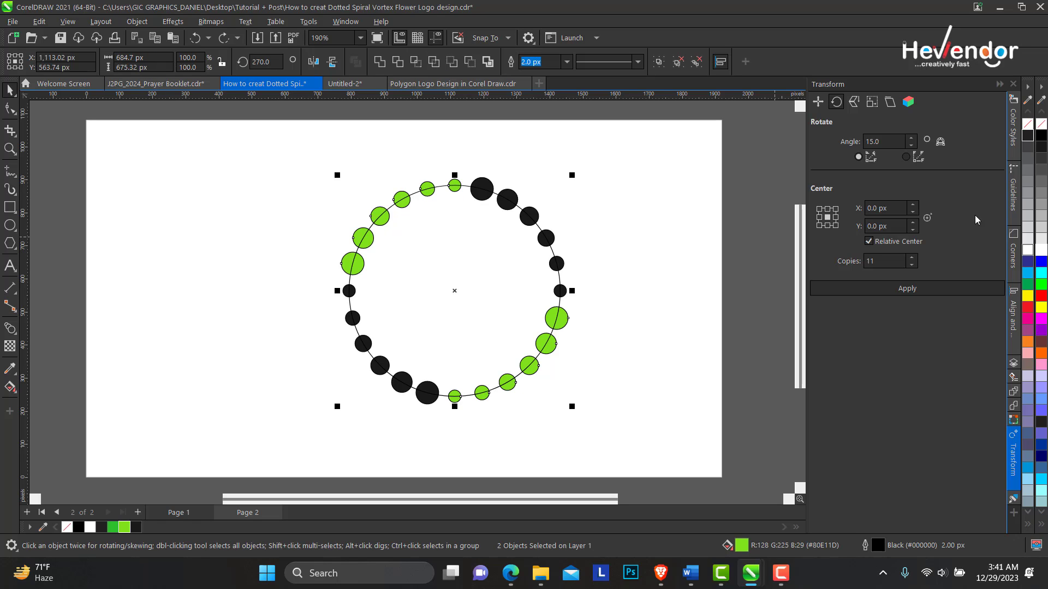
right_click(1041, 124)
Step: Remove the outlines from the two near-black circle chains
click(489, 187)
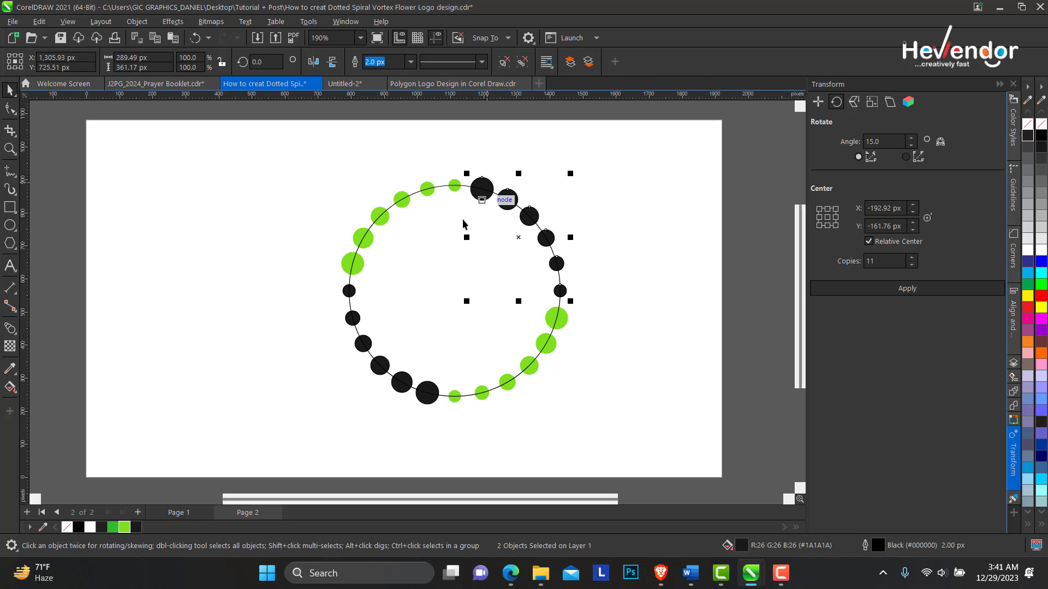
shift+click(352, 308)
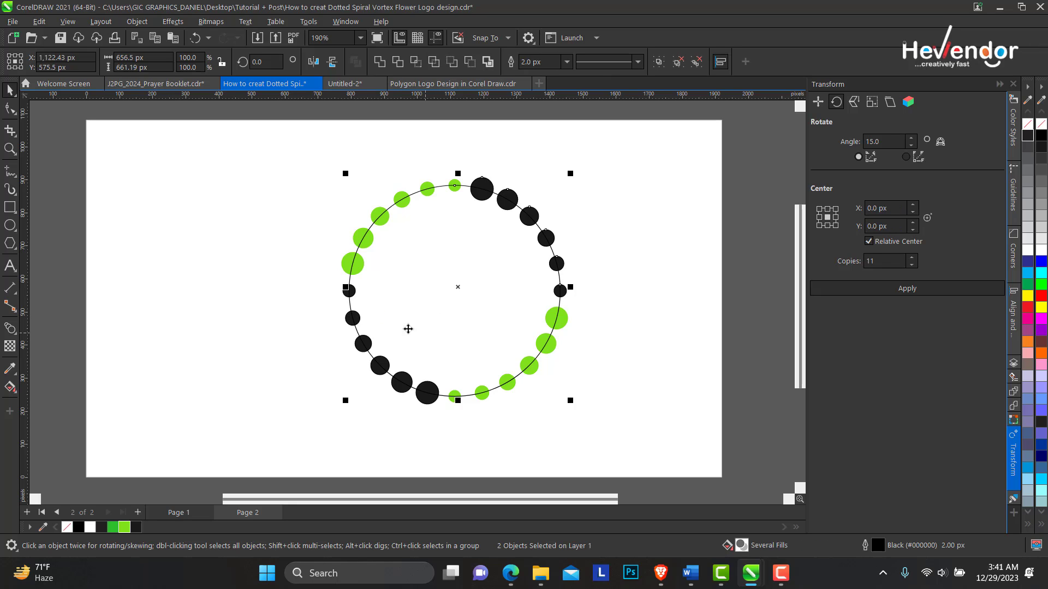
right_click(1038, 125)
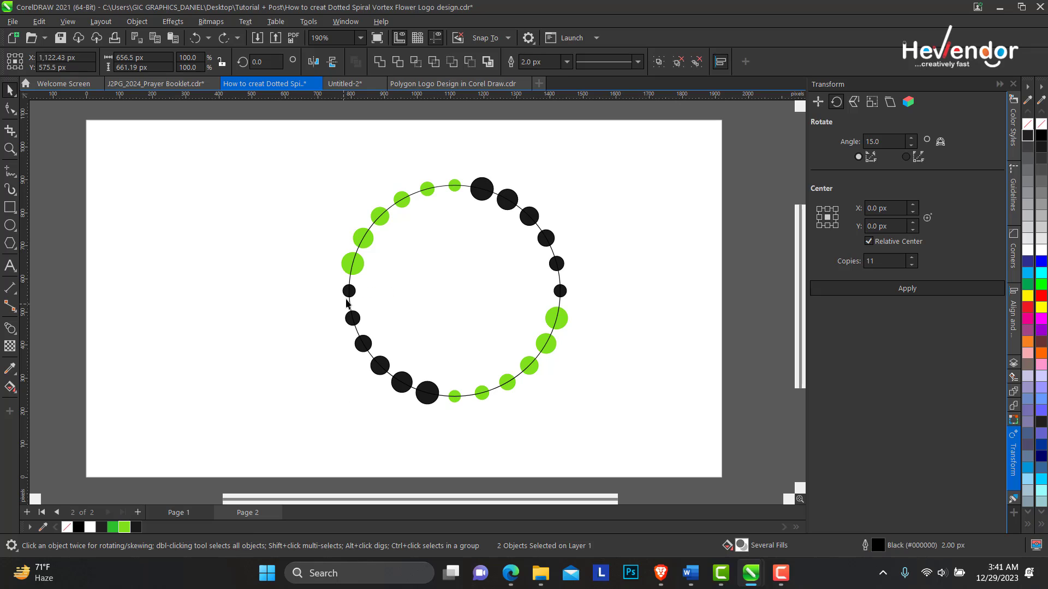
click(349, 300)
click(348, 291)
shift+click(491, 189)
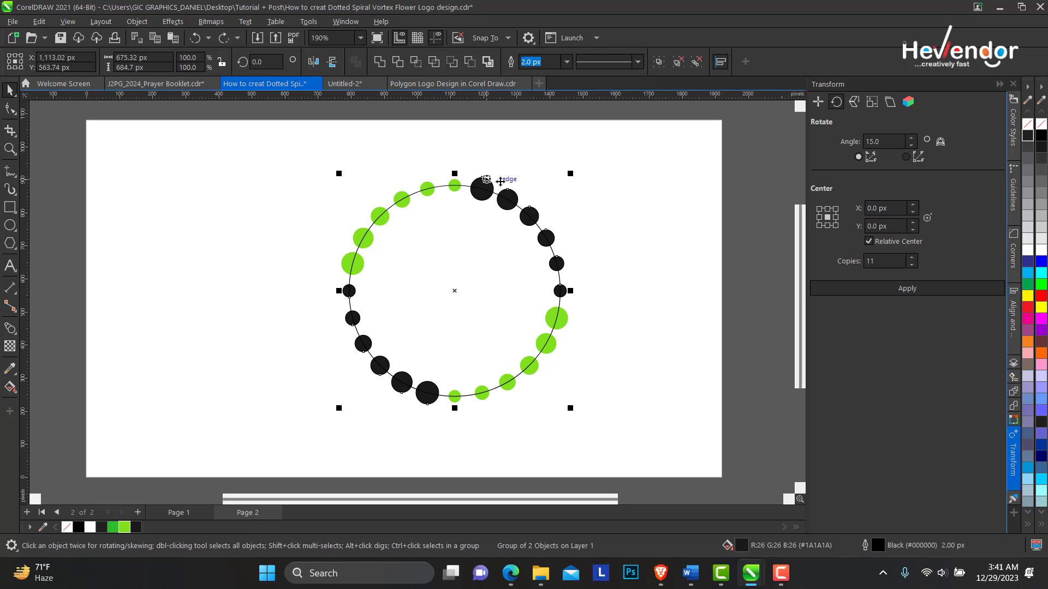
click(638, 199)
click(427, 392)
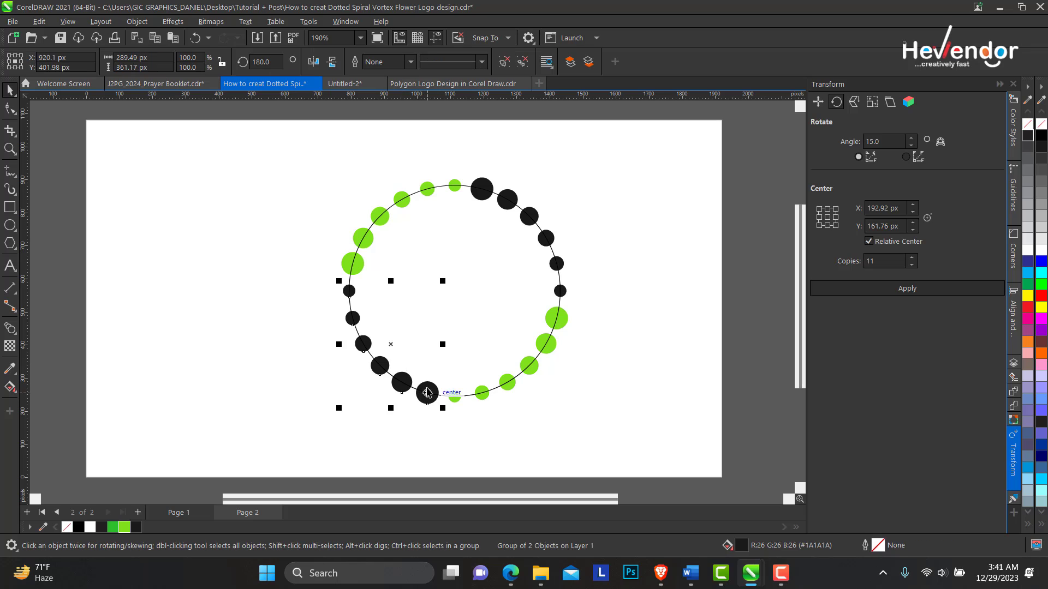
click(454, 186)
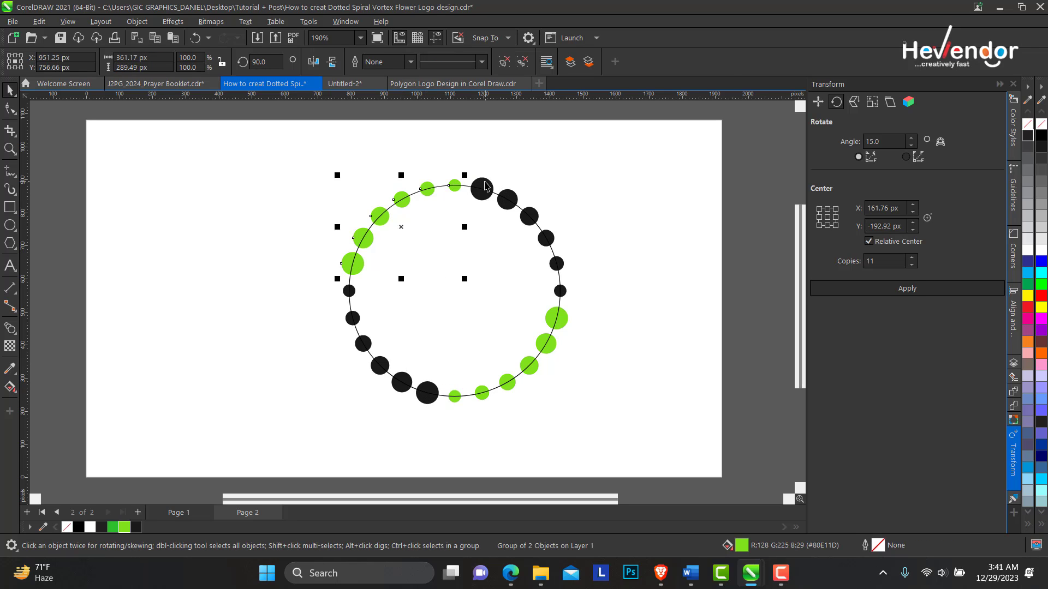
shift+click(502, 195)
shift+click(563, 319)
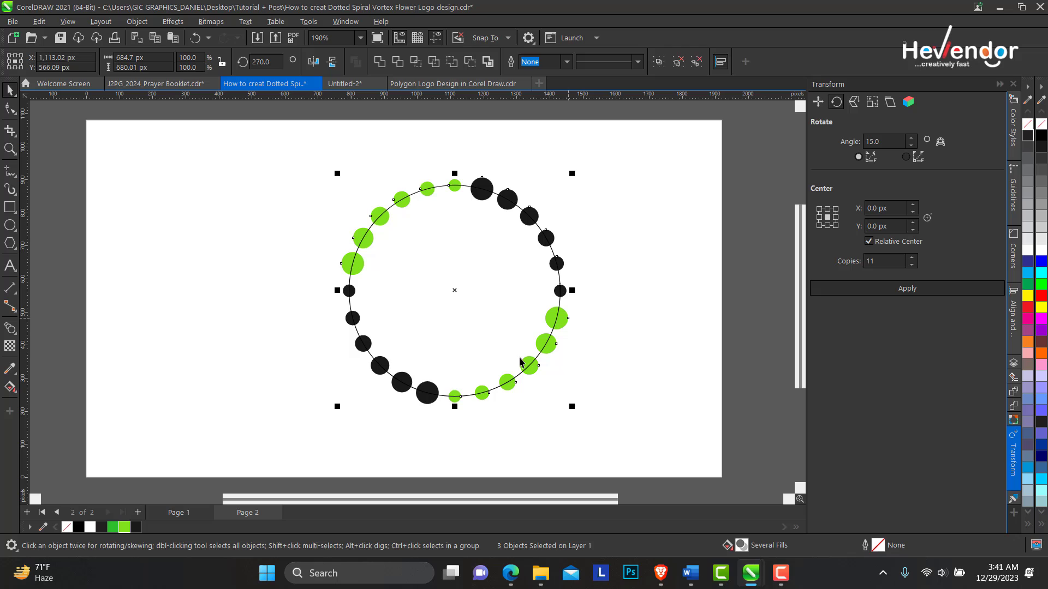
shift+click(439, 385)
key(ctrl+z)
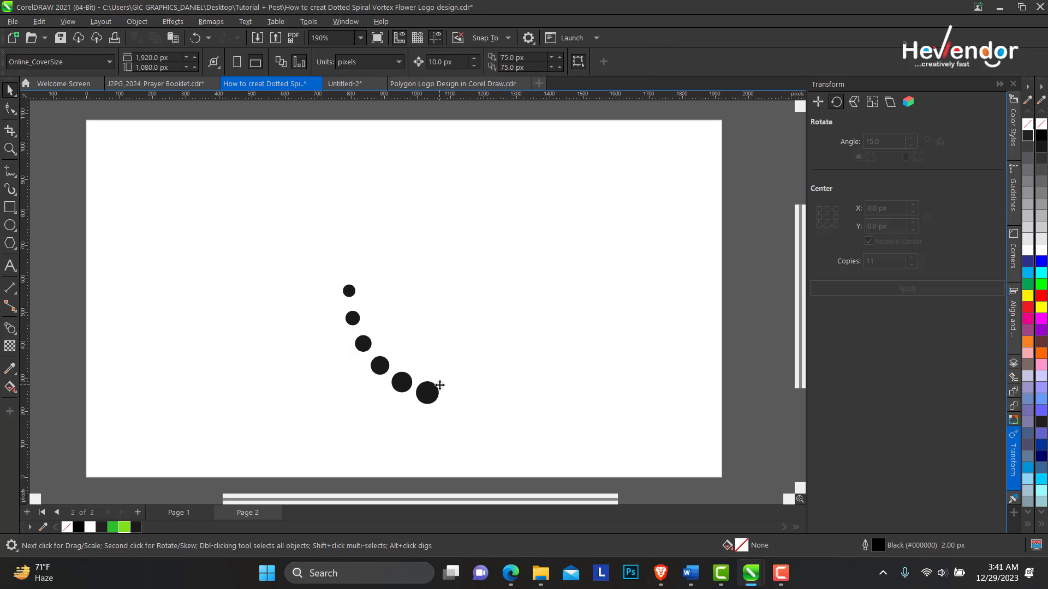
key(ctrl+shift+z)
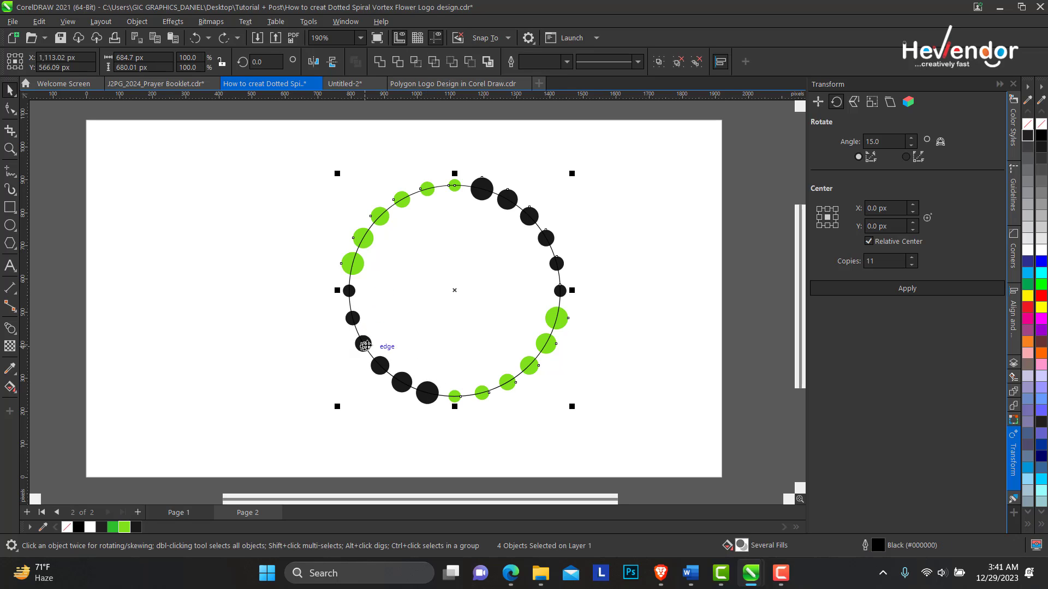
click(368, 343)
drag(368, 343, 342, 365)
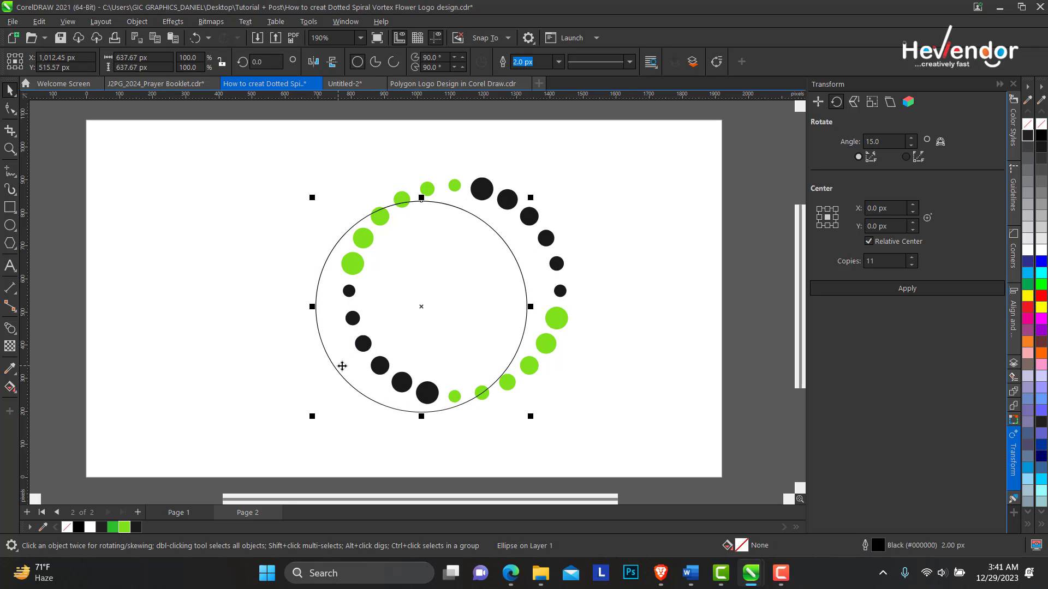
key(ctrl+z)
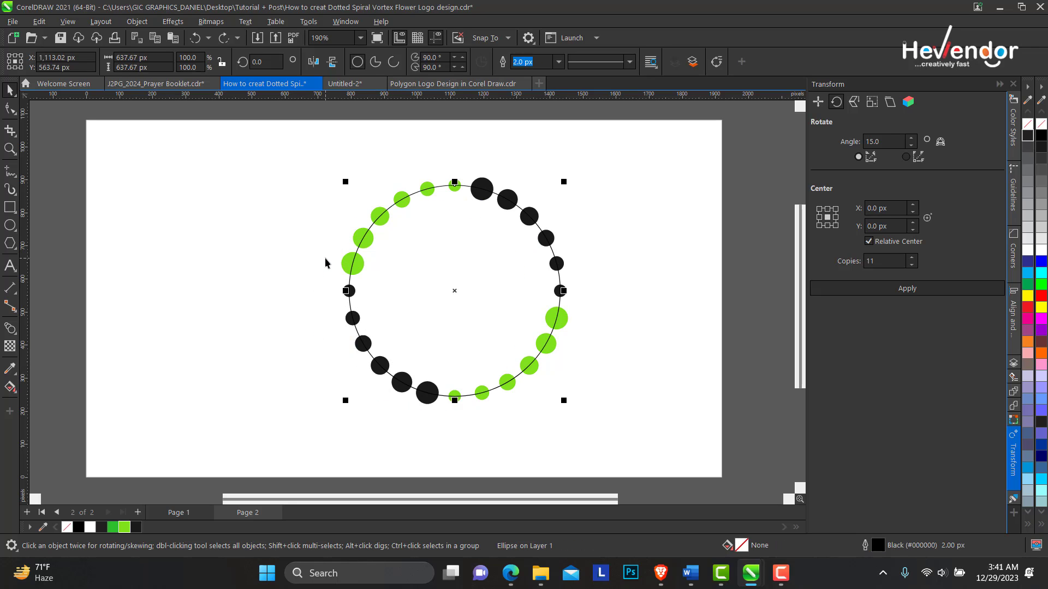
Step: Group the two green and two near-black circle chains together, leaving out the large guide circle
click(380, 349)
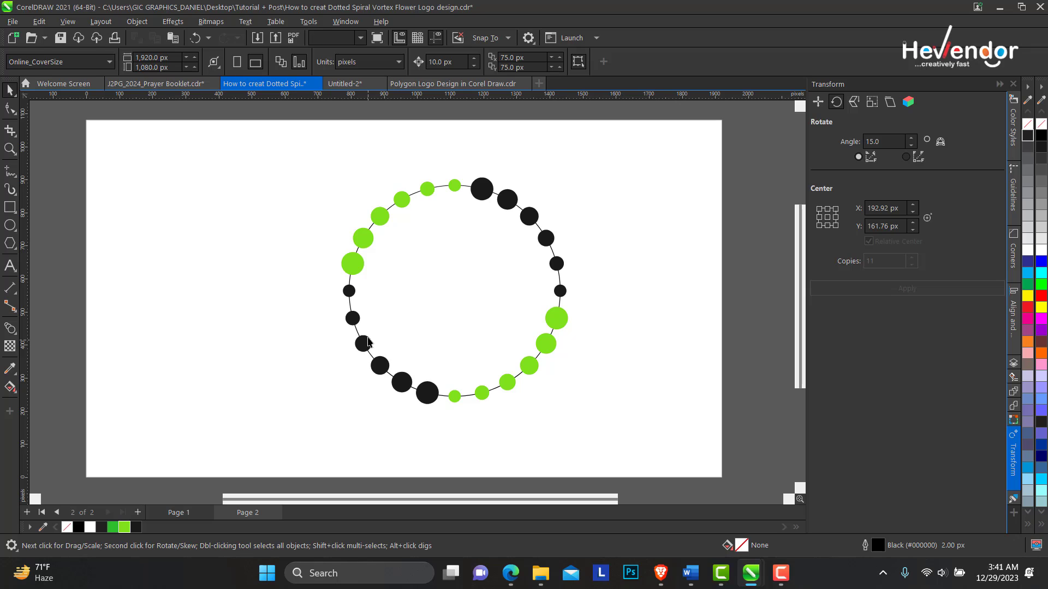
click(351, 316)
shift+click(406, 201)
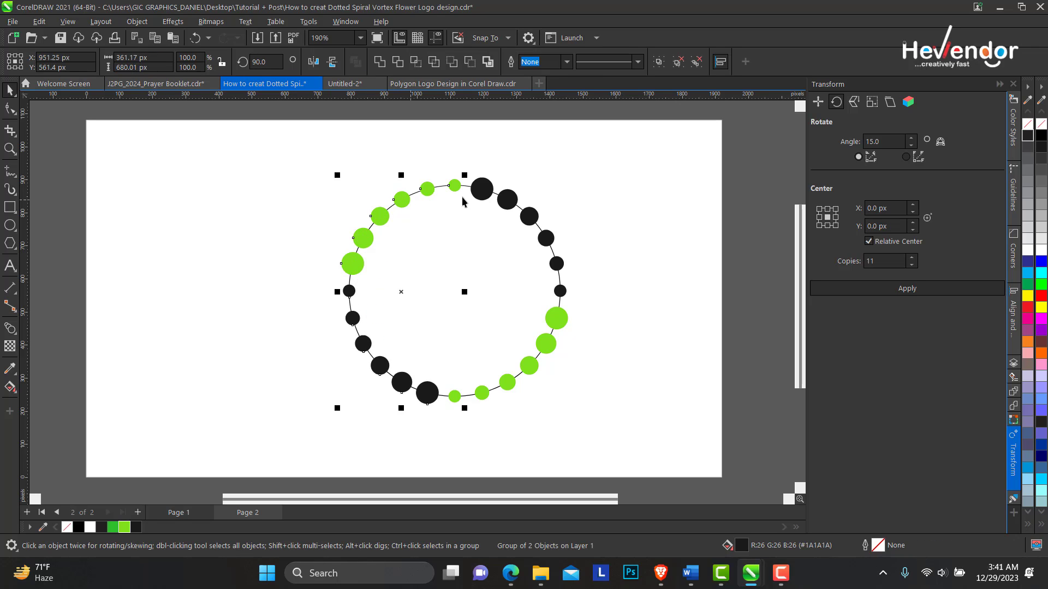
shift+click(562, 314)
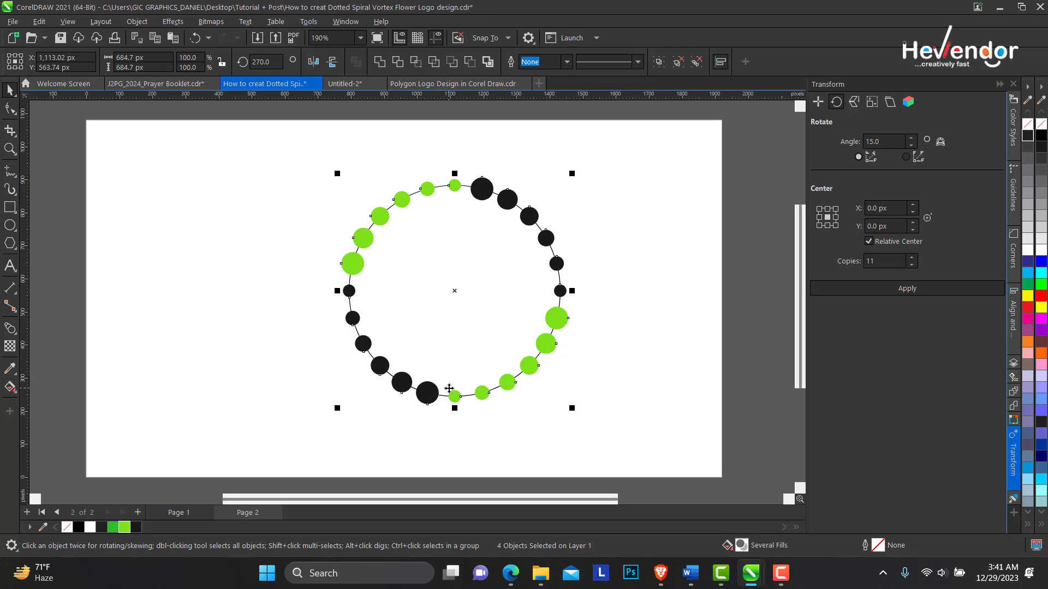
key(ctrl+z)
key(ctrl+g)
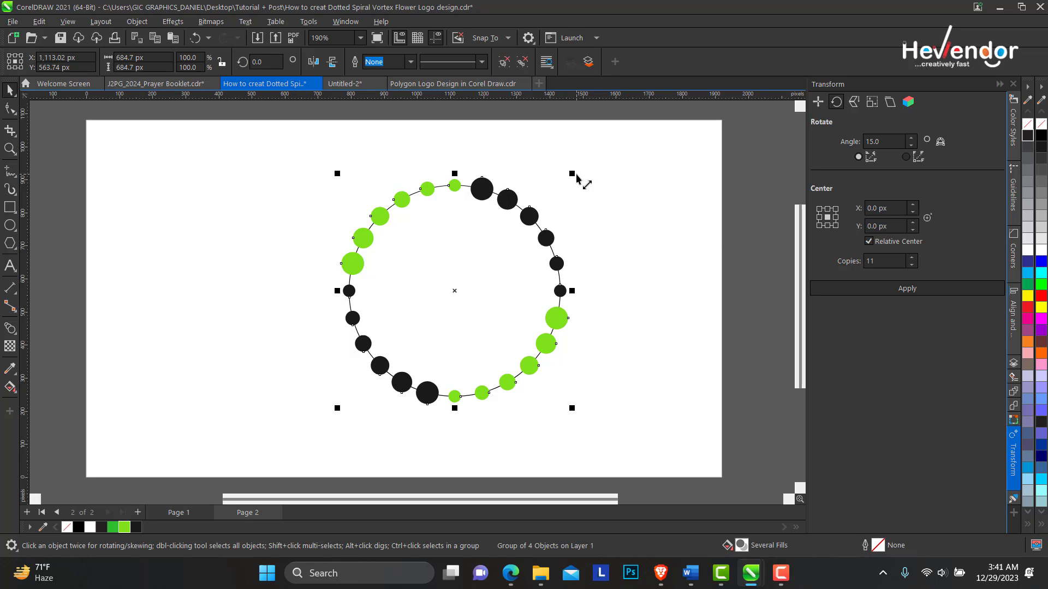
Step: Add a concentric copy of the ring group inside it, scaled to about 80.8% and rotated to about 354.5°
click(455, 291)
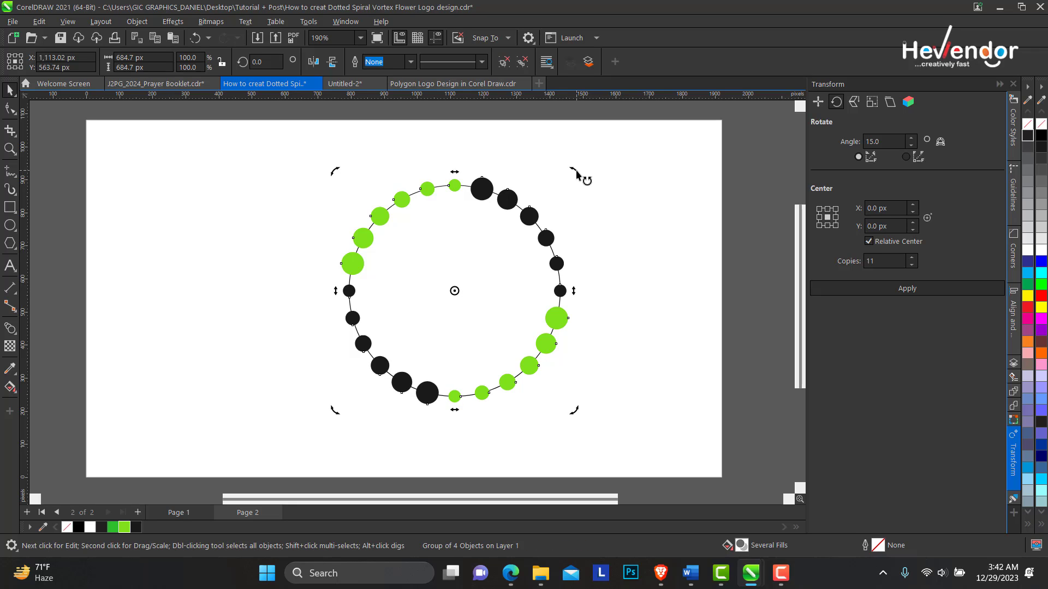
drag(576, 174, 561, 209)
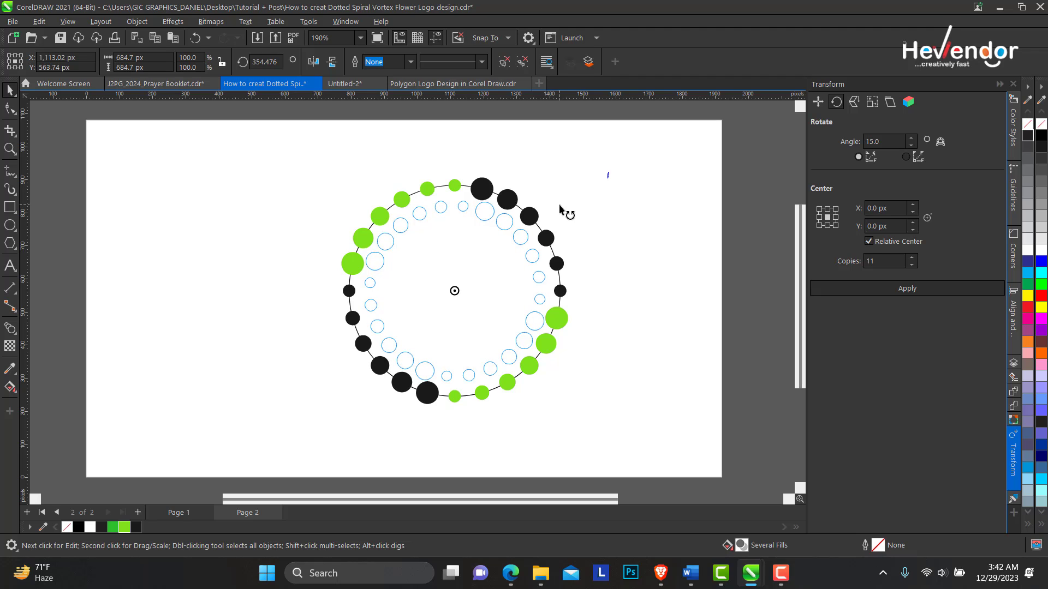
drag(560, 207, 560, 207)
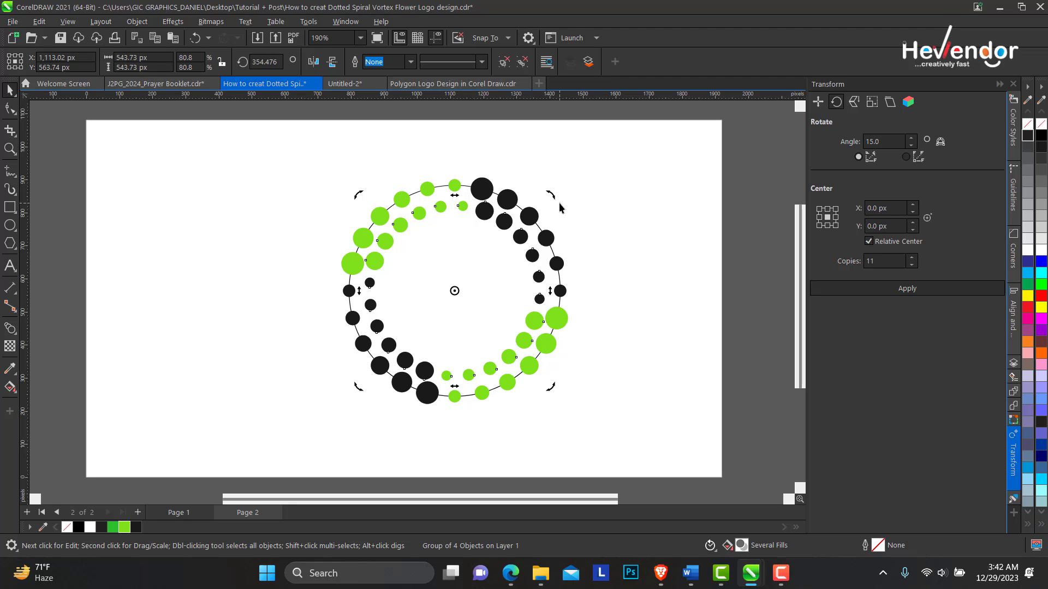
Step: Repeat the scaled and rotated ring duplication four times to add concentric rings inward, down to 4% scale
key(ctrl+r)
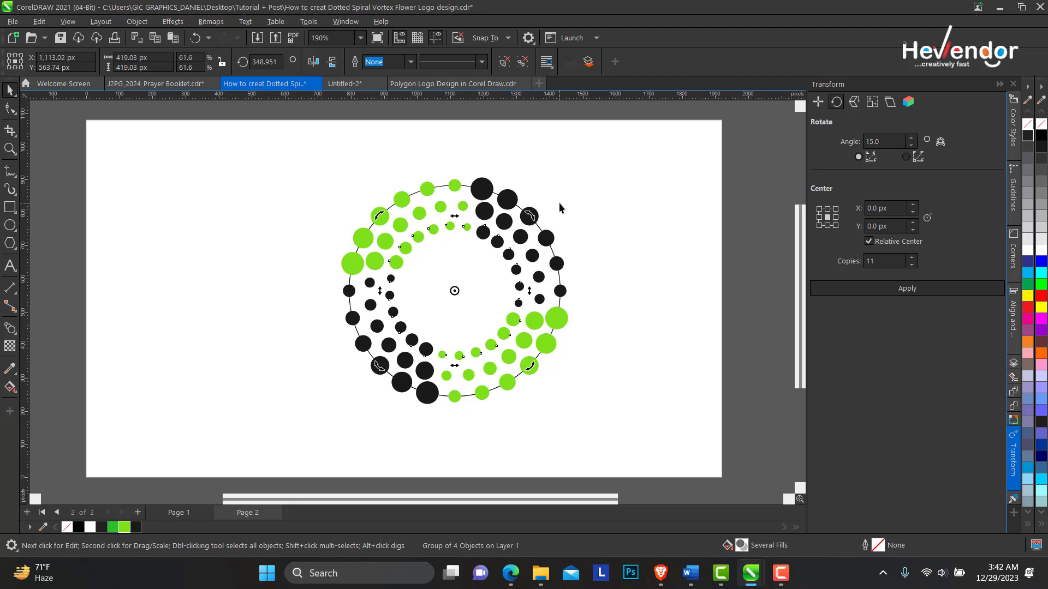
key(ctrl+r)
key(ctrl+r)
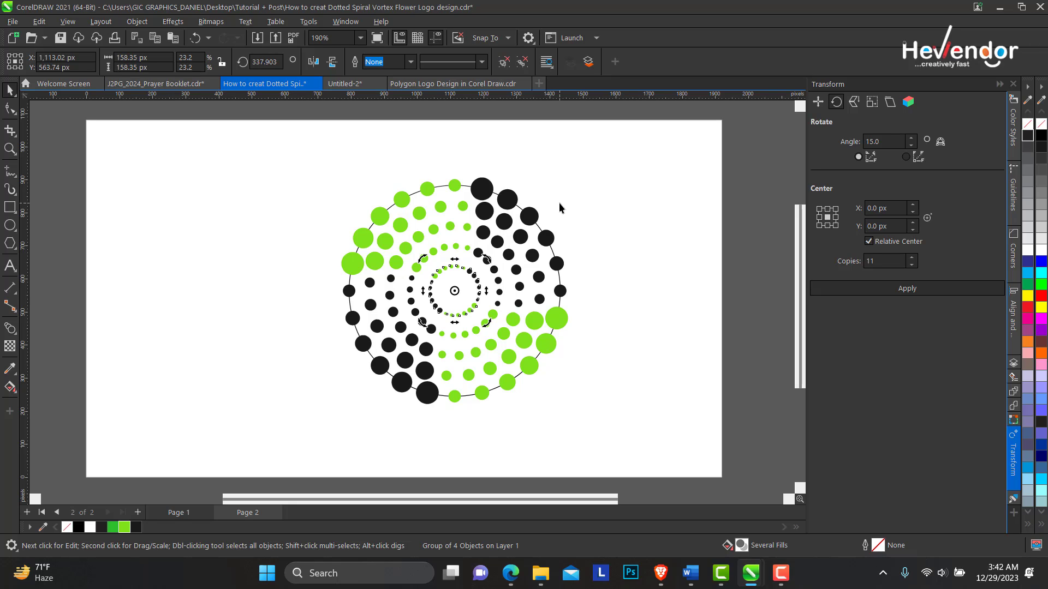
key(ctrl+r)
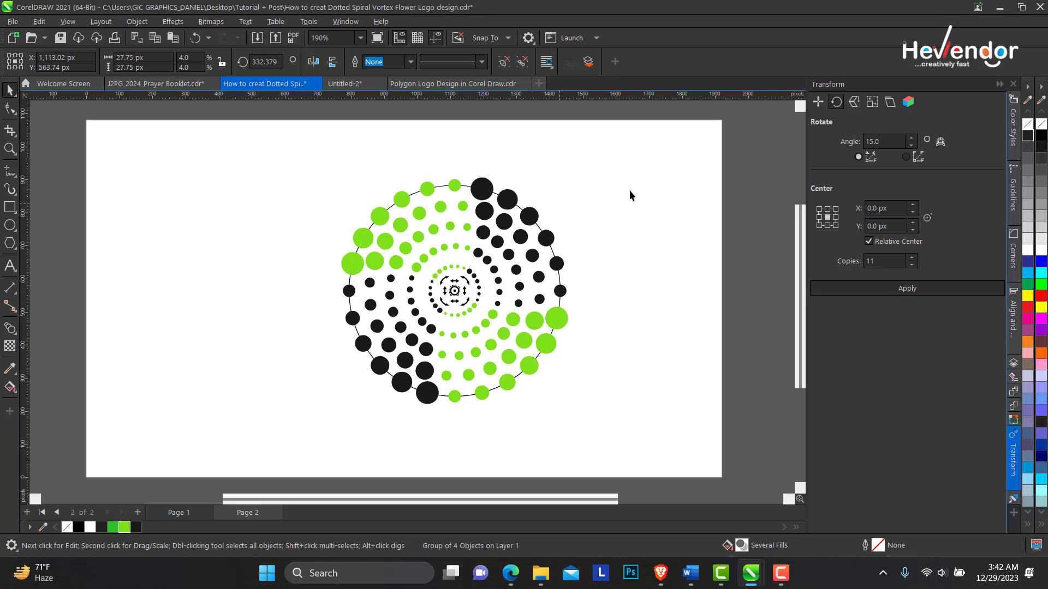
click(606, 203)
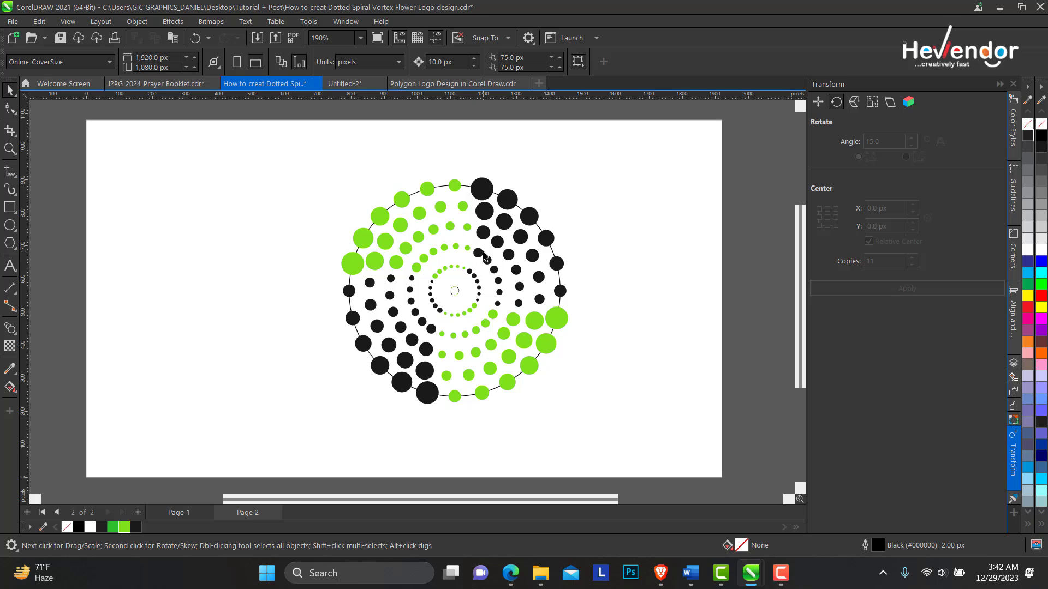
Step: Delete the two innermost rings, the 4% and 23.2% copies
click(461, 293)
key(Delete)
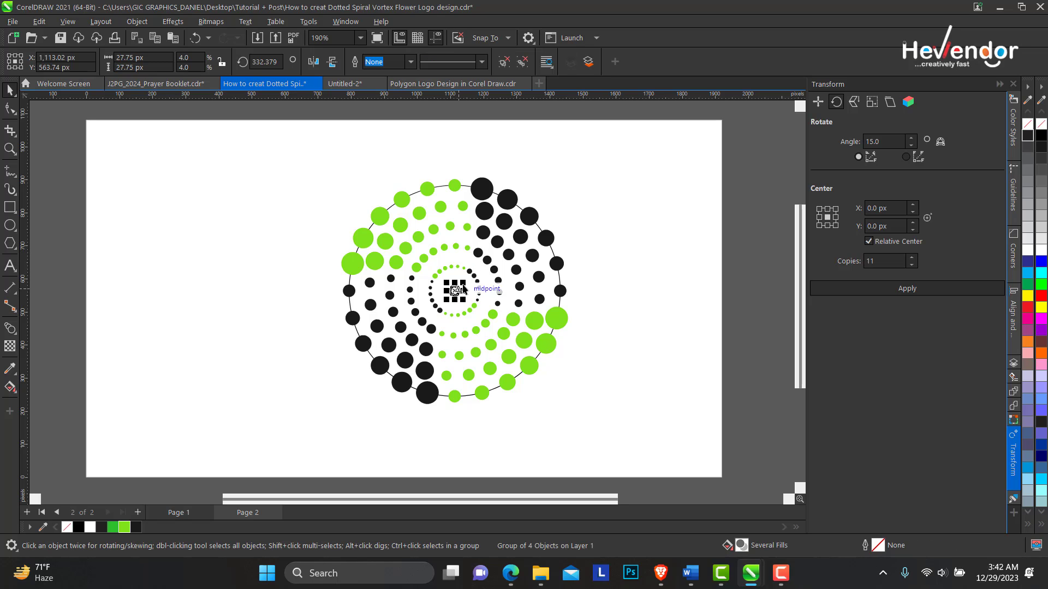
click(469, 273)
key(Delete)
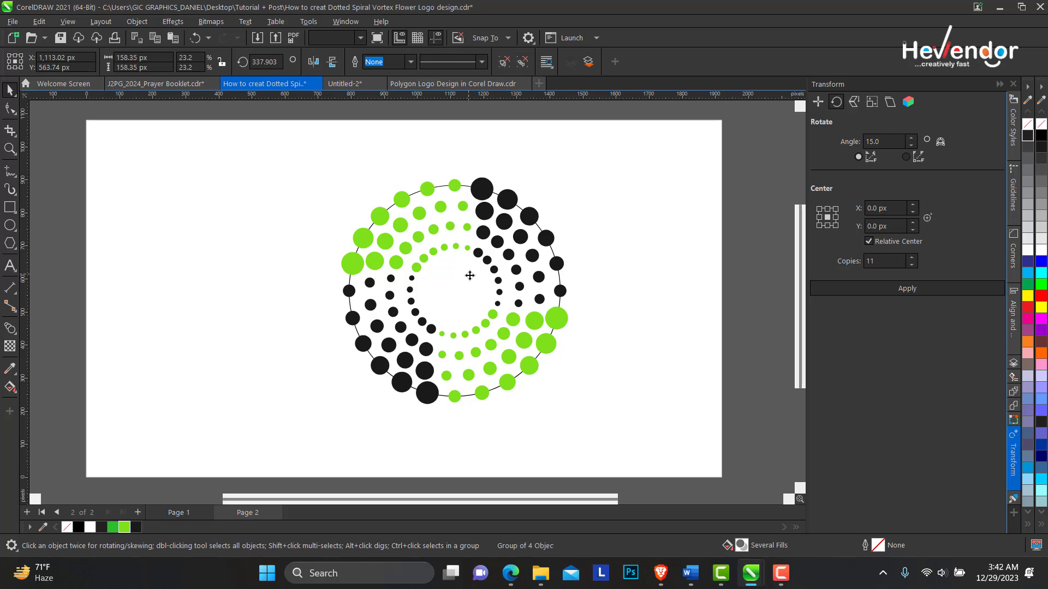
Step: Select the four remaining concentric rings without the large guide circle and group them
click(467, 250)
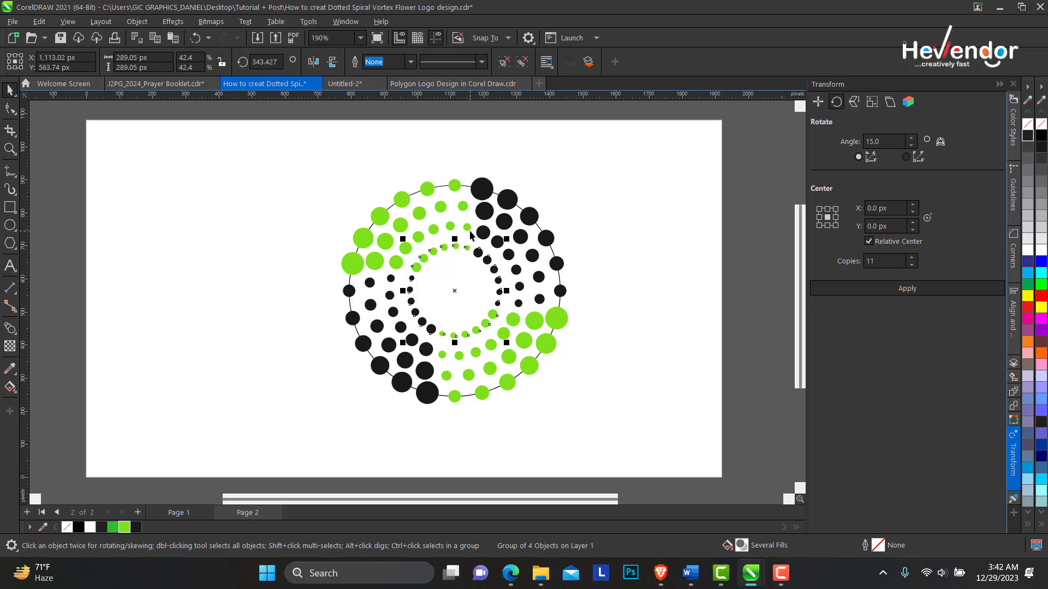
shift+click(467, 227)
shift+click(461, 206)
shift+click(480, 201)
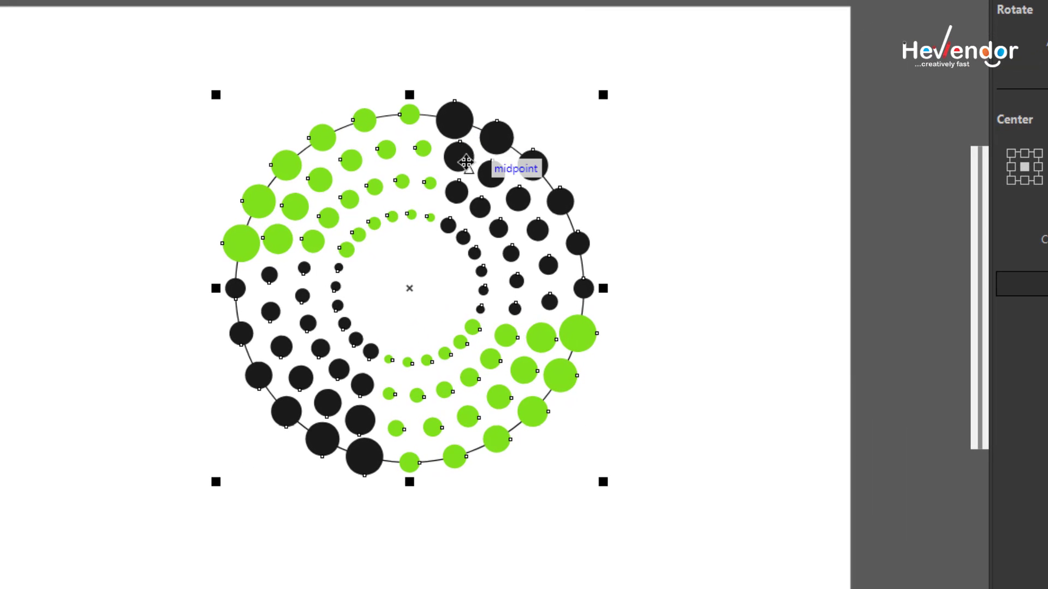
Step: Add a concentric, scaled-down and rotated copy of the four-ring group that fits inside its innermost ring
click(479, 203)
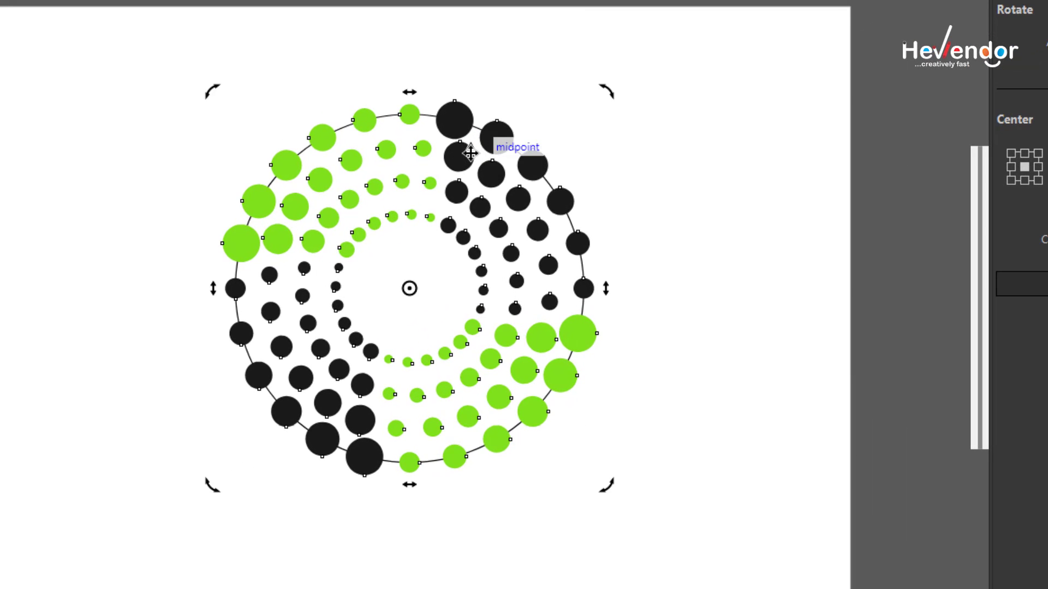
drag(607, 93, 493, 251)
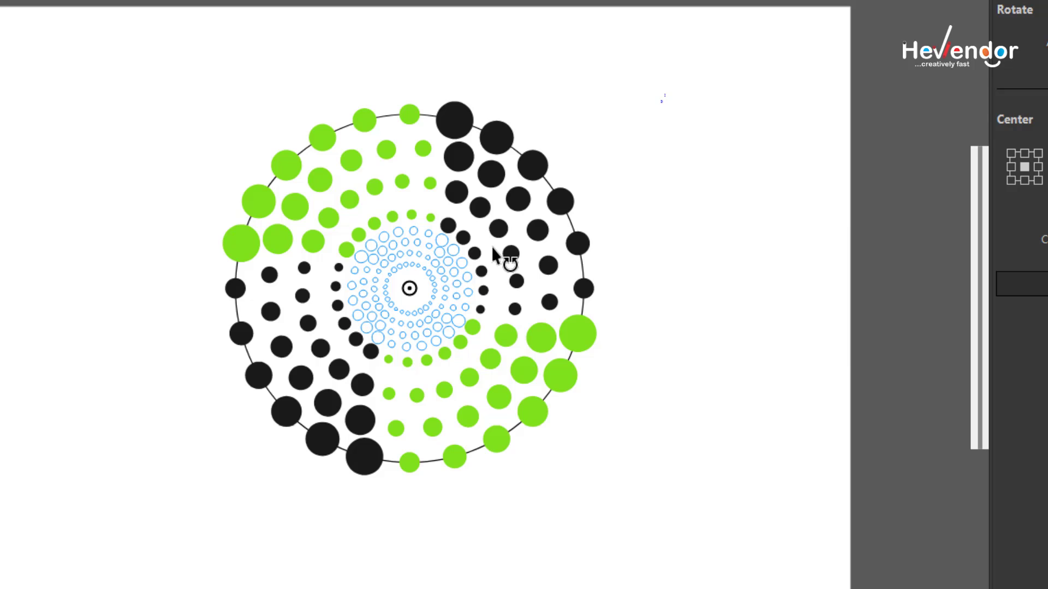
drag(493, 249, 492, 254)
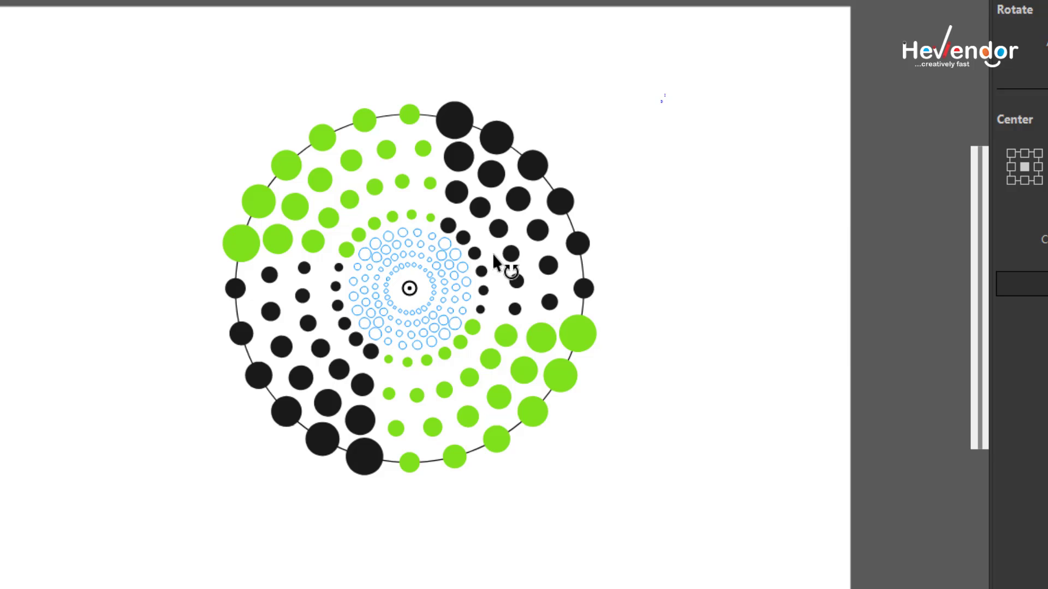
drag(493, 254, 493, 254)
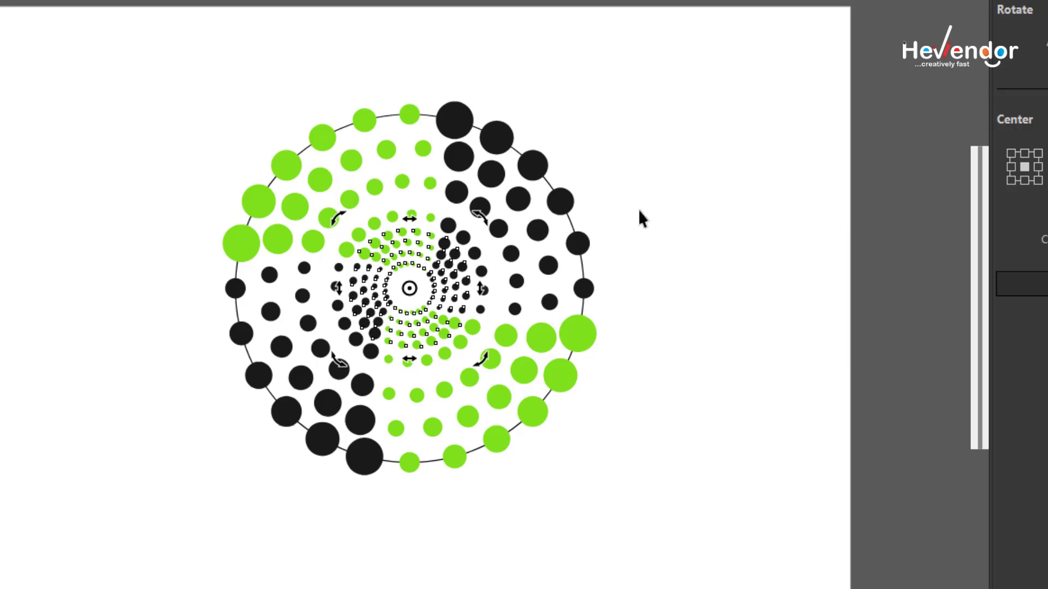
click(706, 157)
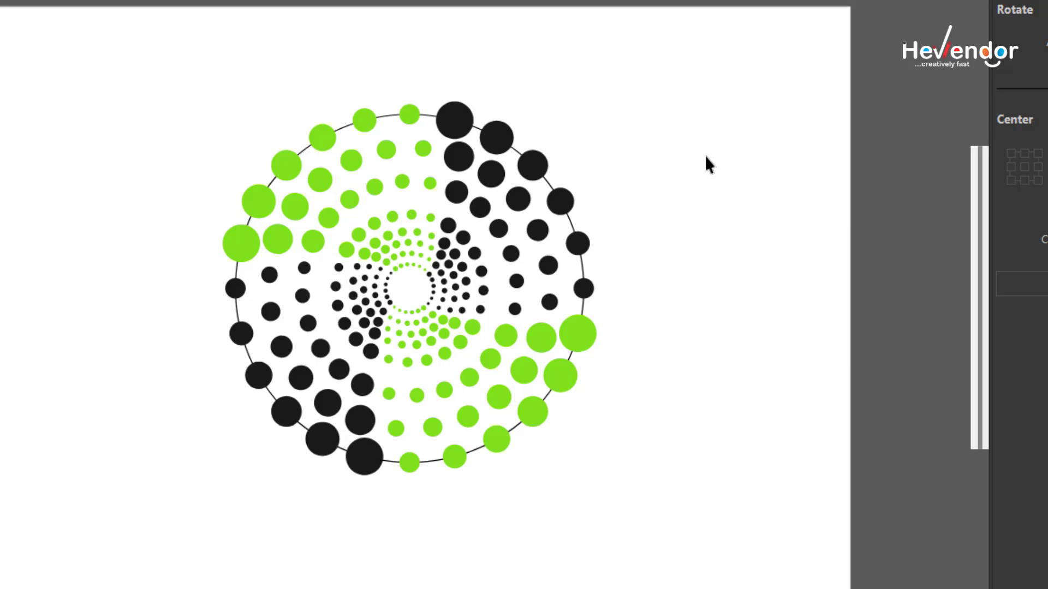
Step: Add a still smaller, rotated concentric copy of the central ring group inside its own opening
click(445, 254)
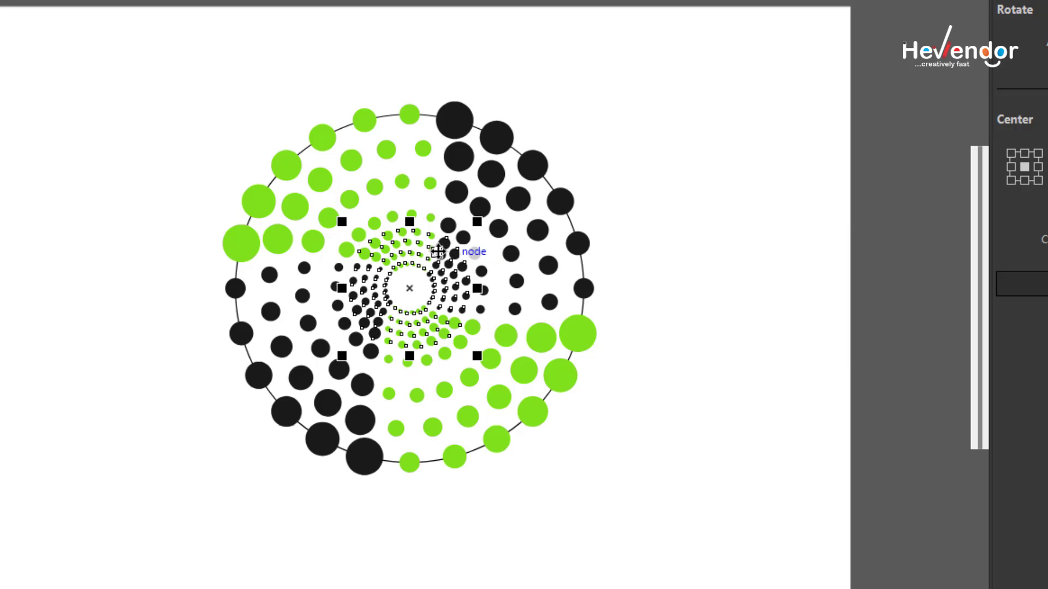
click(444, 241)
drag(478, 220, 443, 295)
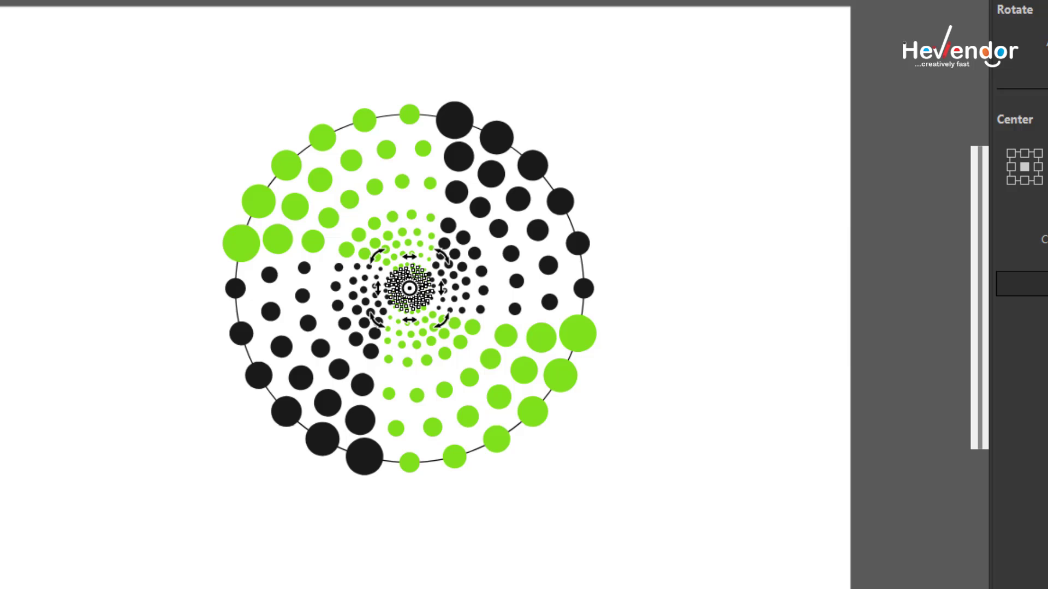
Step: Rotate and scale the innermost ring group to about 318.6° and 10.8% so its dots continue the surrounding green and black arms
drag(313, 257, 560, 384)
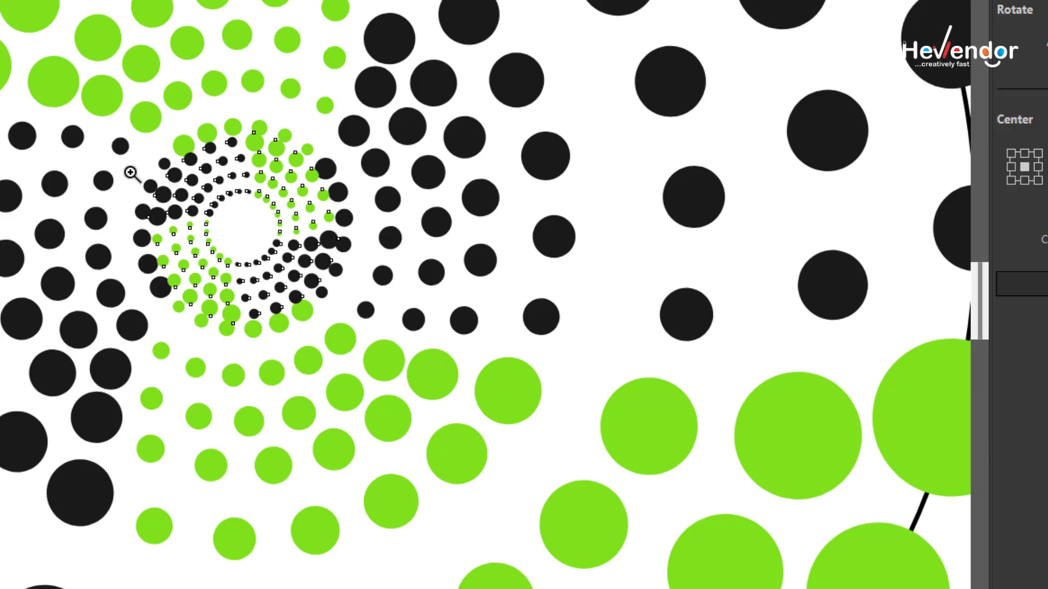
drag(44, 121, 591, 363)
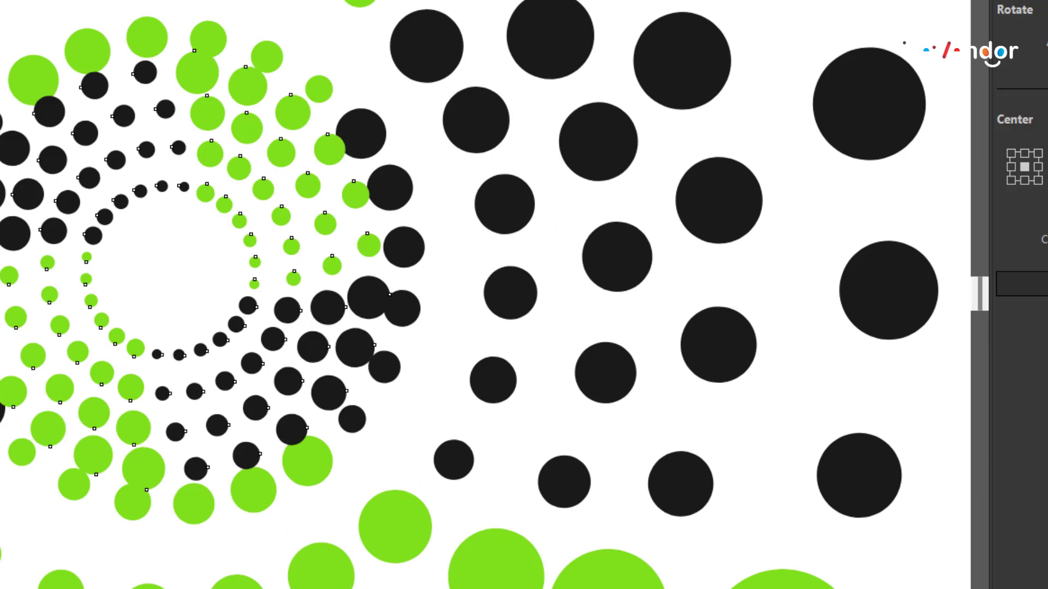
click(258, 122)
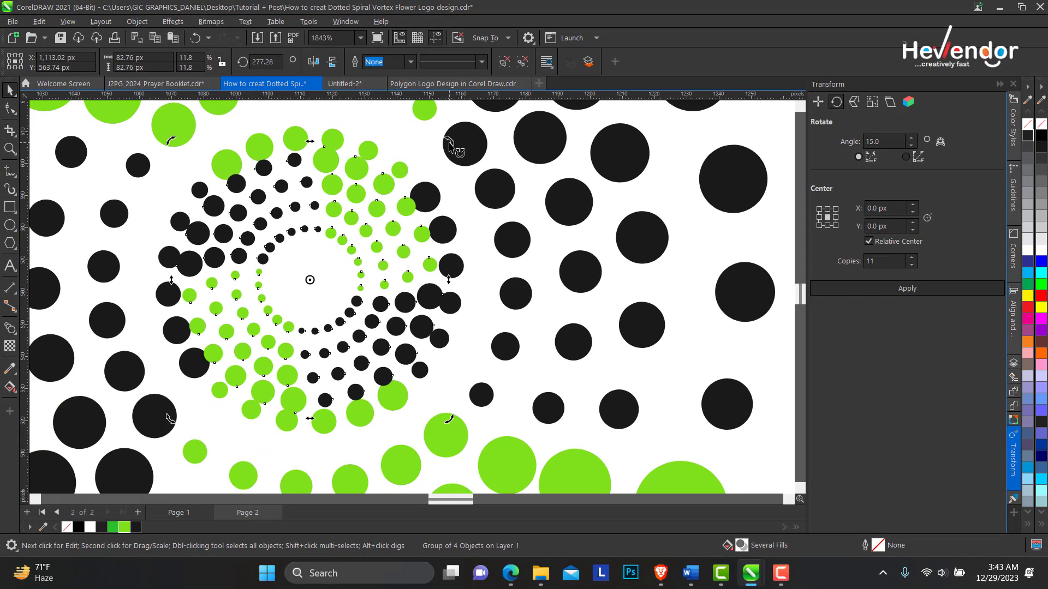
drag(398, 45, 400, 88)
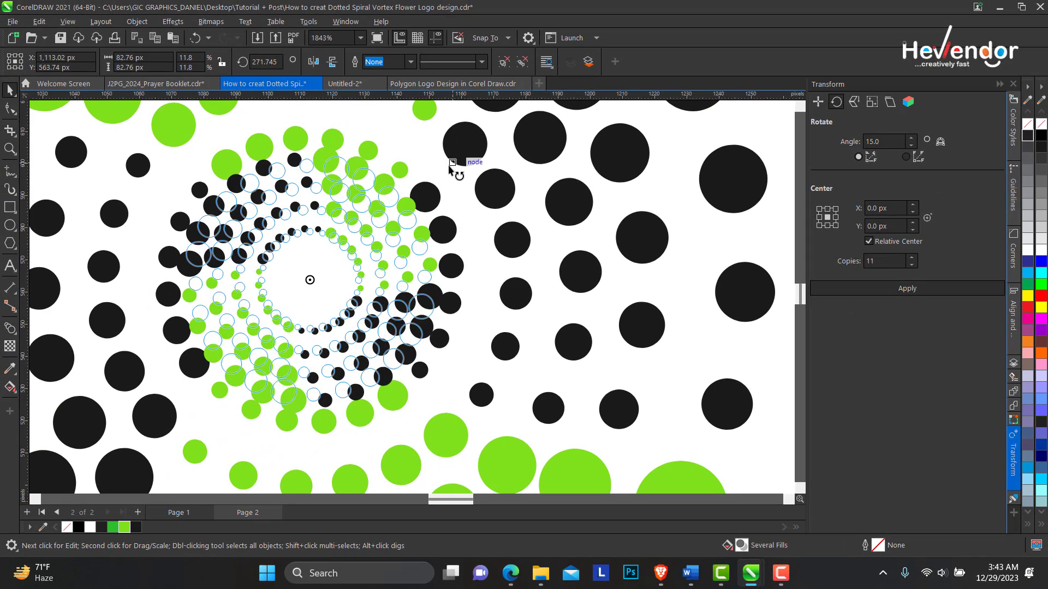
drag(449, 166, 167, 171)
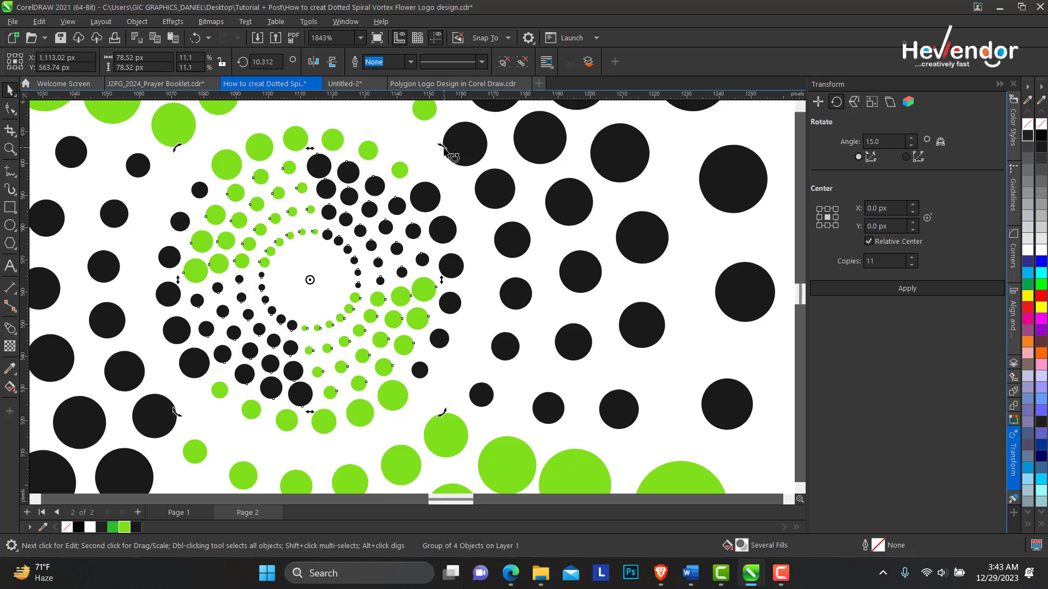
drag(451, 156, 465, 219)
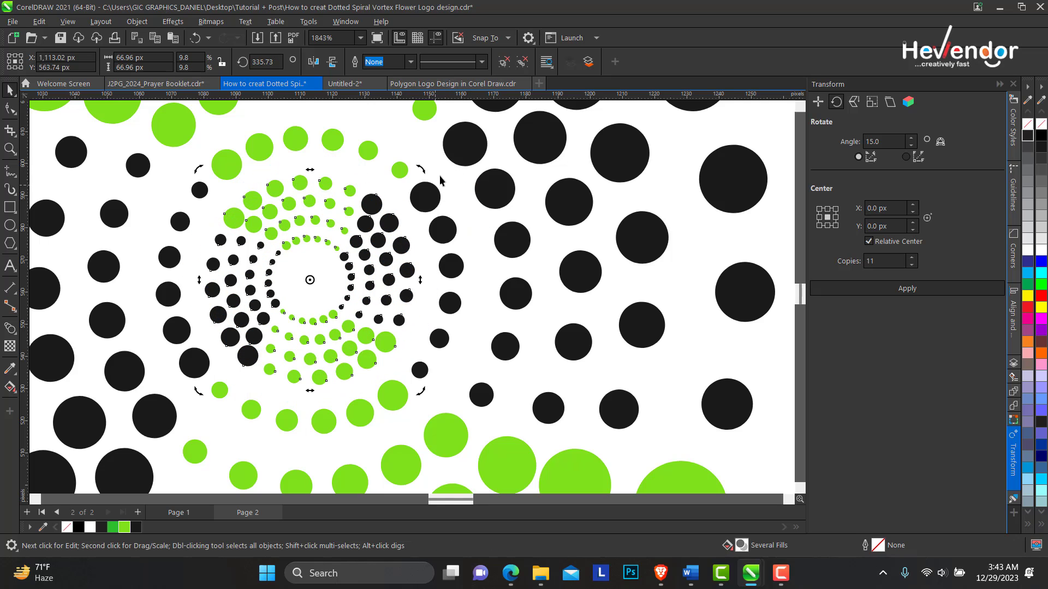
mouse_move(425, 171)
mouse_down()
mouse_move(449, 187)
mouse_move(430, 175)
mouse_move(449, 155)
mouse_move(438, 158)
mouse_up()
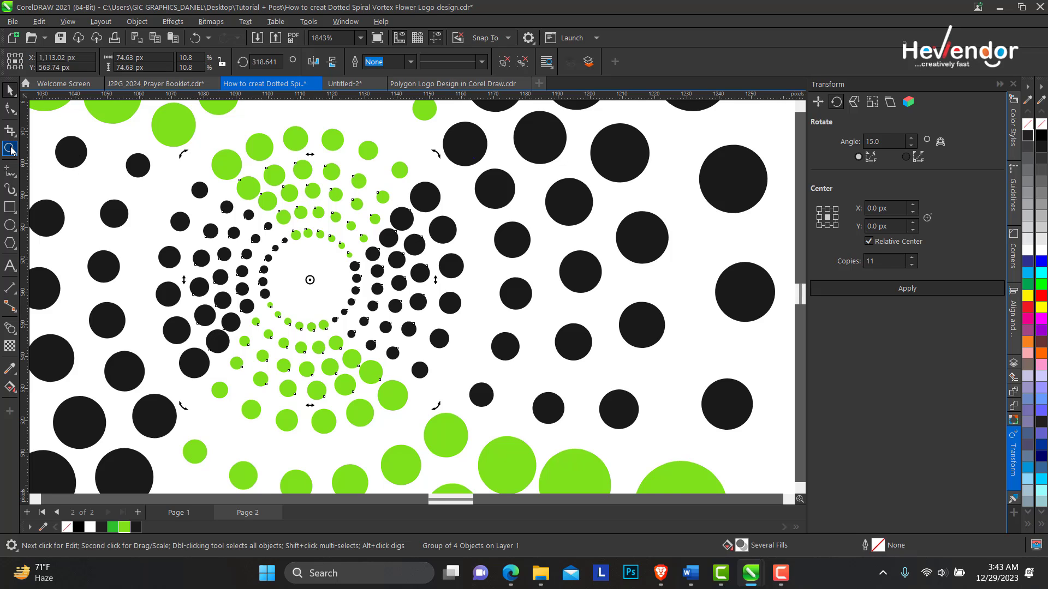
double_click(10, 149)
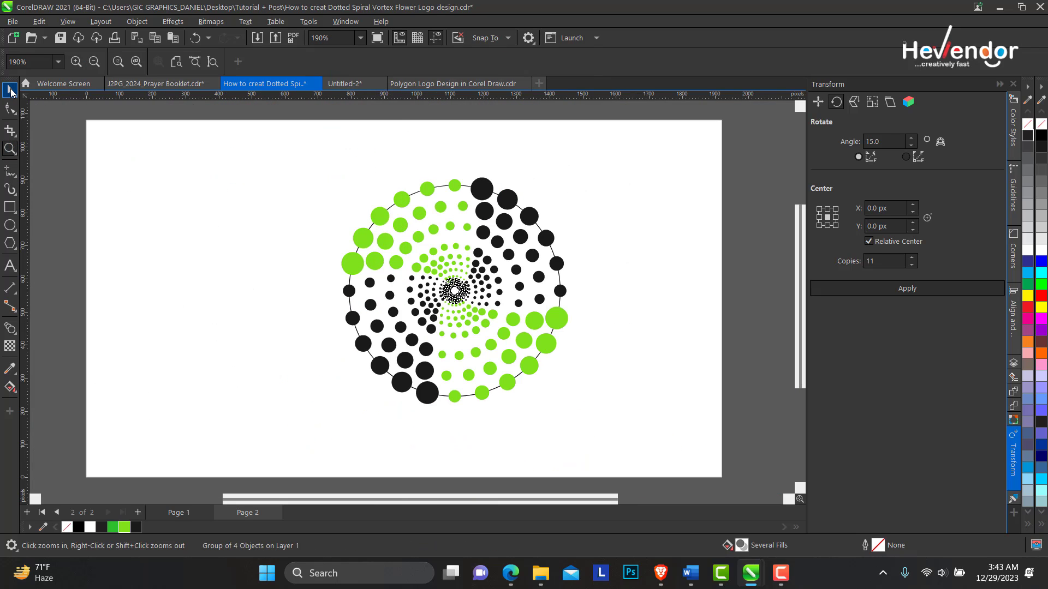
click(10, 90)
key(Escape)
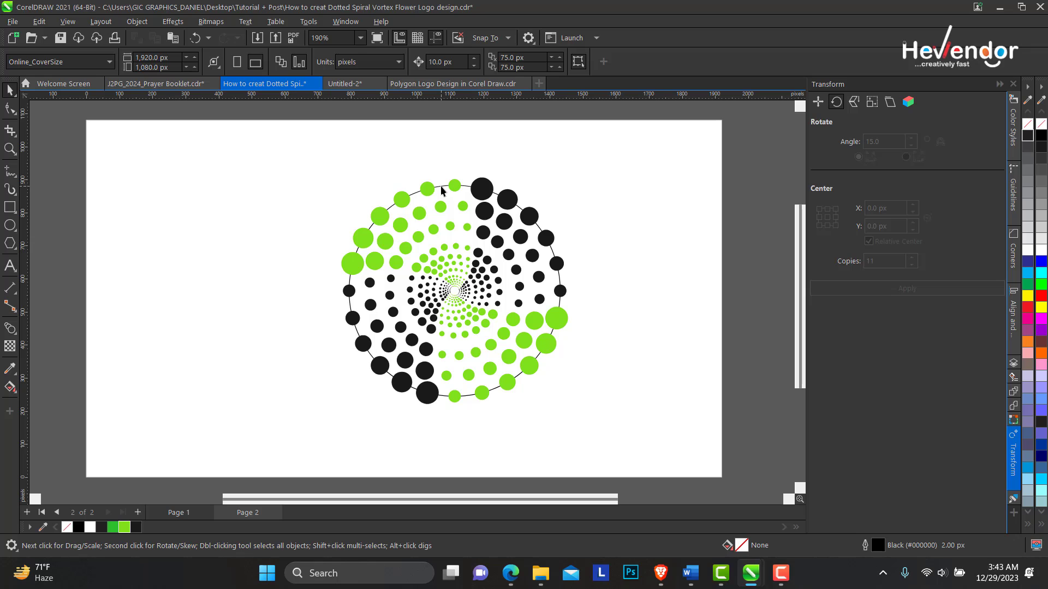
Step: Delete the large guide circle and group the three ring groups into one vortex
click(441, 186)
click(365, 179)
drag(569, 380, 630, 425)
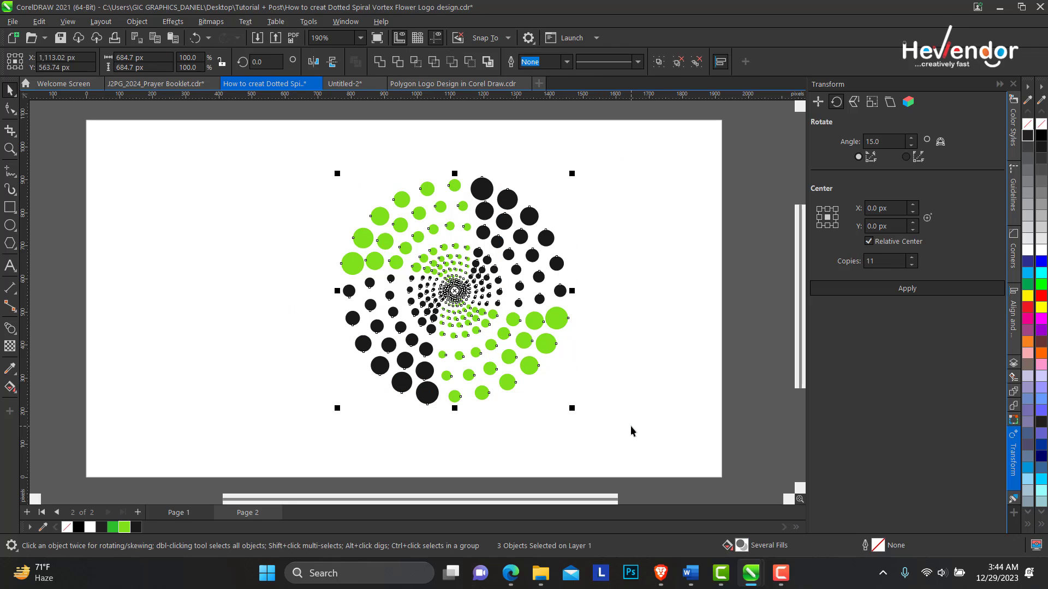
key(ctrl+g)
Step: Move the green and black vortex to the left edge of the page
drag(507, 284, 295, 286)
double_click(10, 149)
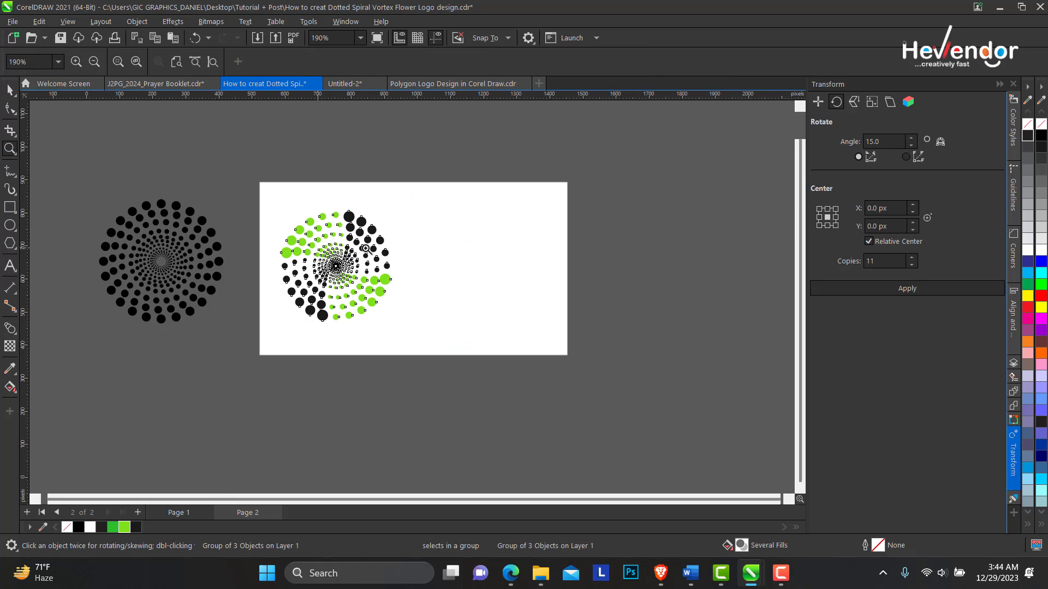
drag(75, 170, 638, 397)
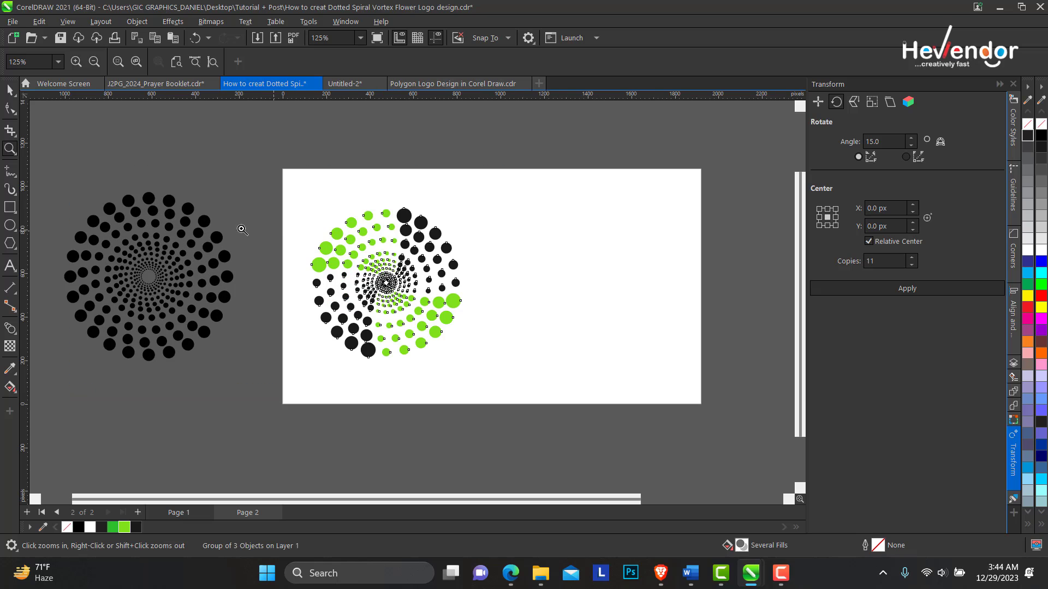
click(10, 90)
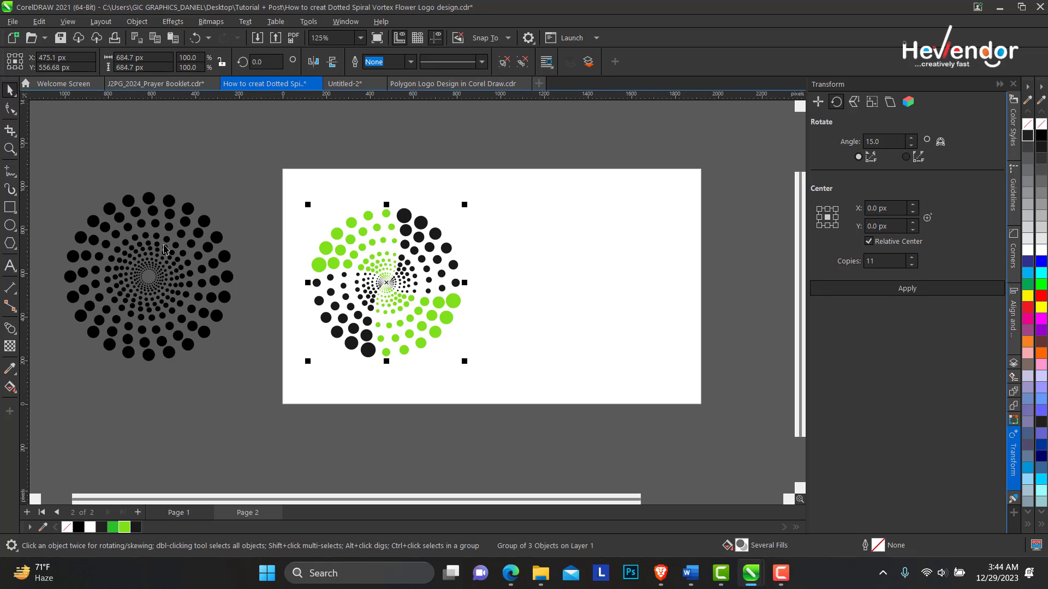
drag(423, 313, 391, 312)
Step: Review the reference designs on Page 1, and on Page 2 place both finished vortexes side by side above the page
click(179, 513)
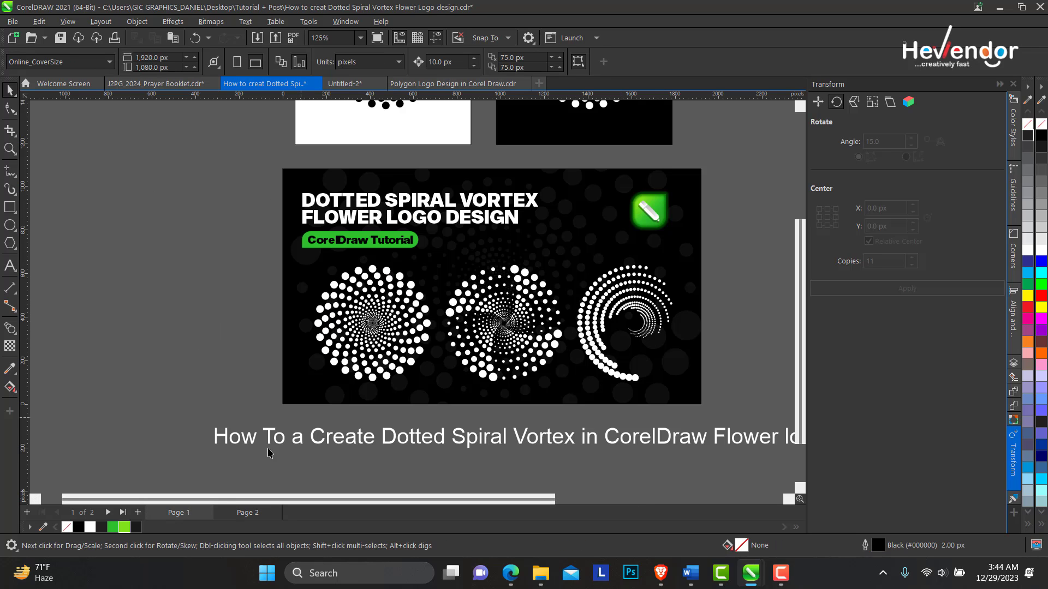
click(244, 513)
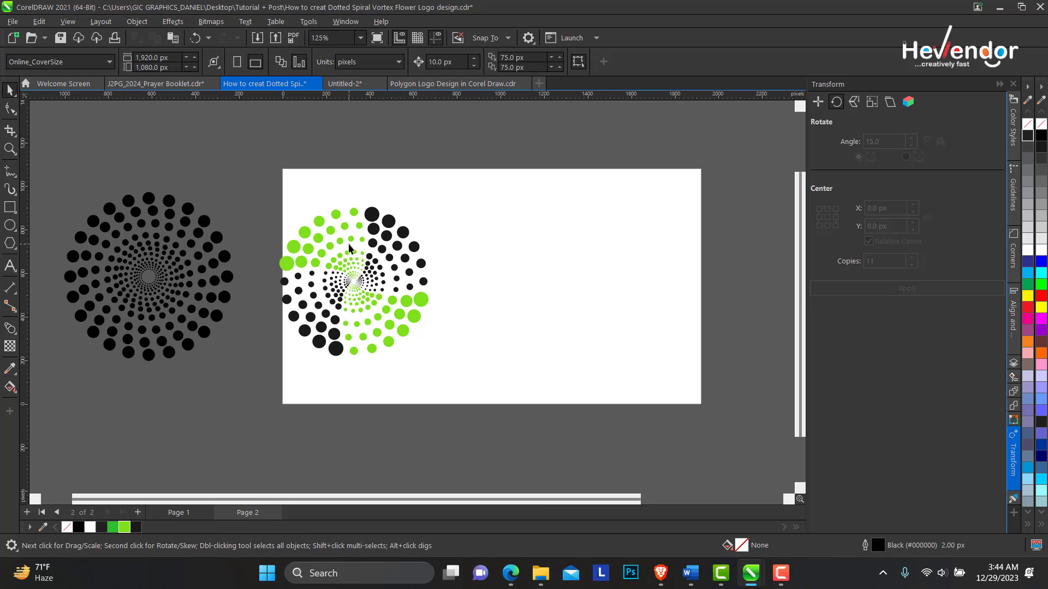
scroll(393, 222, down, 2)
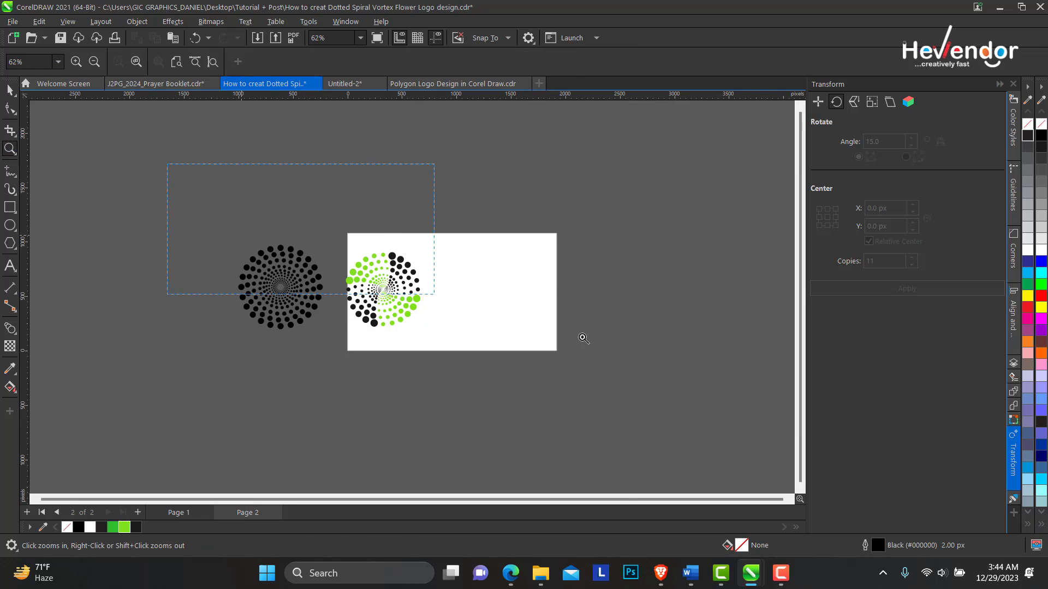
scroll(671, 304, up, 1)
click(10, 89)
click(196, 357)
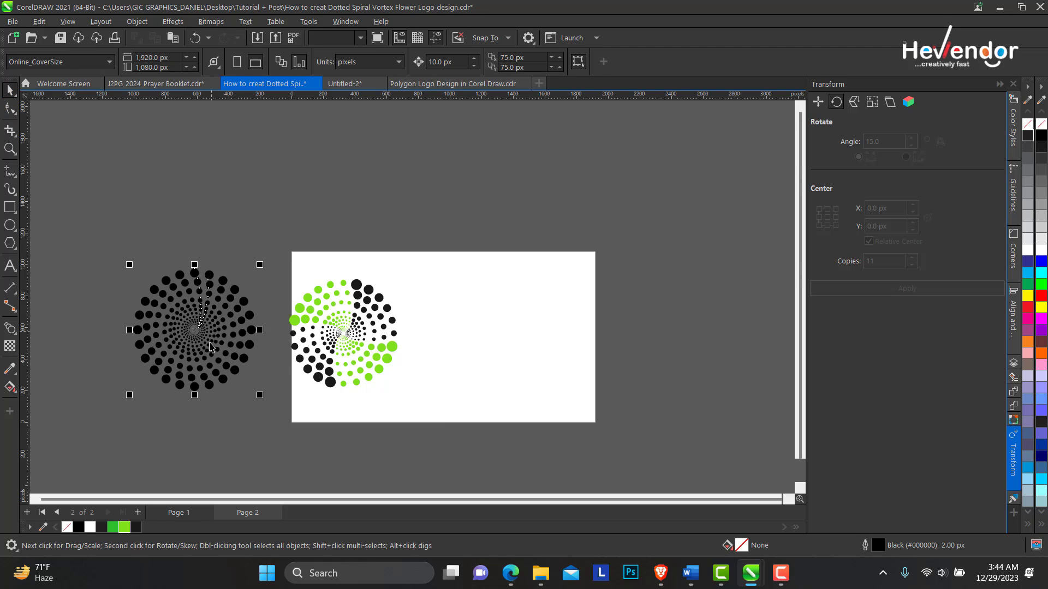
drag(197, 356, 245, 197)
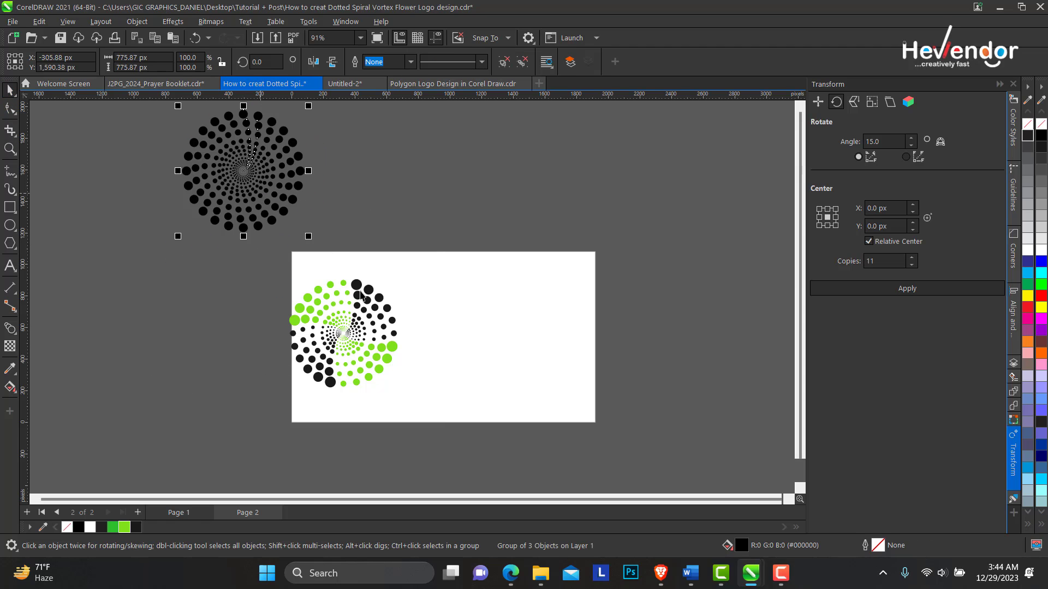
click(341, 333)
drag(341, 333, 379, 147)
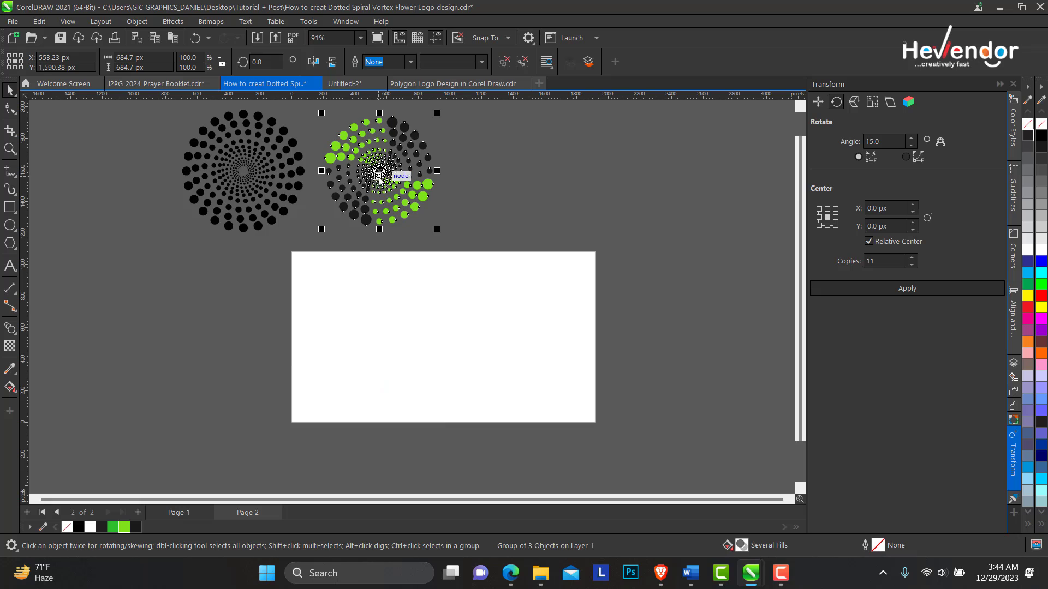
click(527, 177)
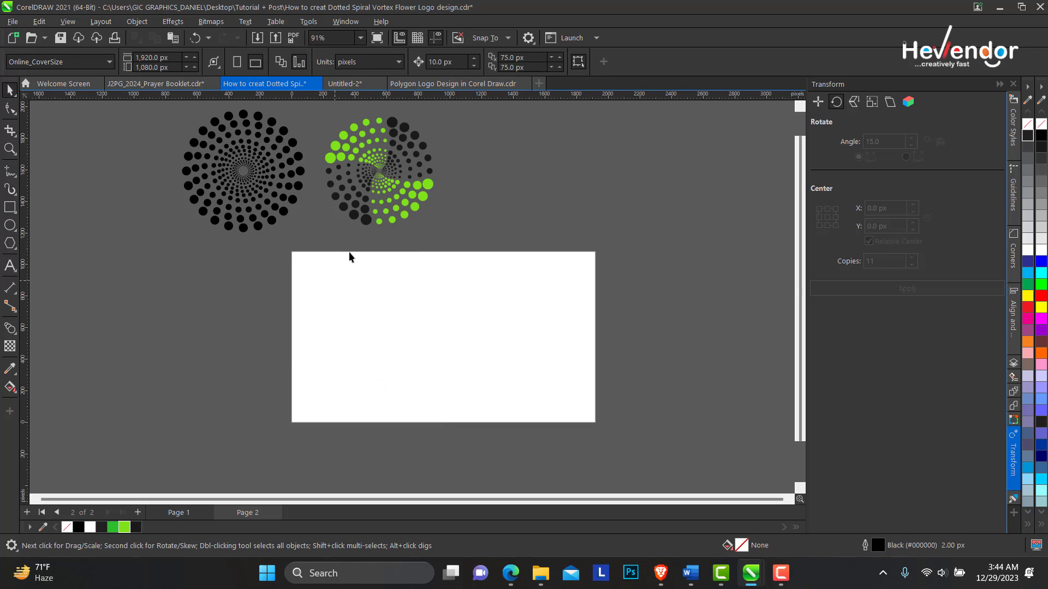
Step: Draw a circle about 685 px in diameter and move it to the left half of the blank page
click(10, 225)
drag(362, 306, 464, 417)
key(space)
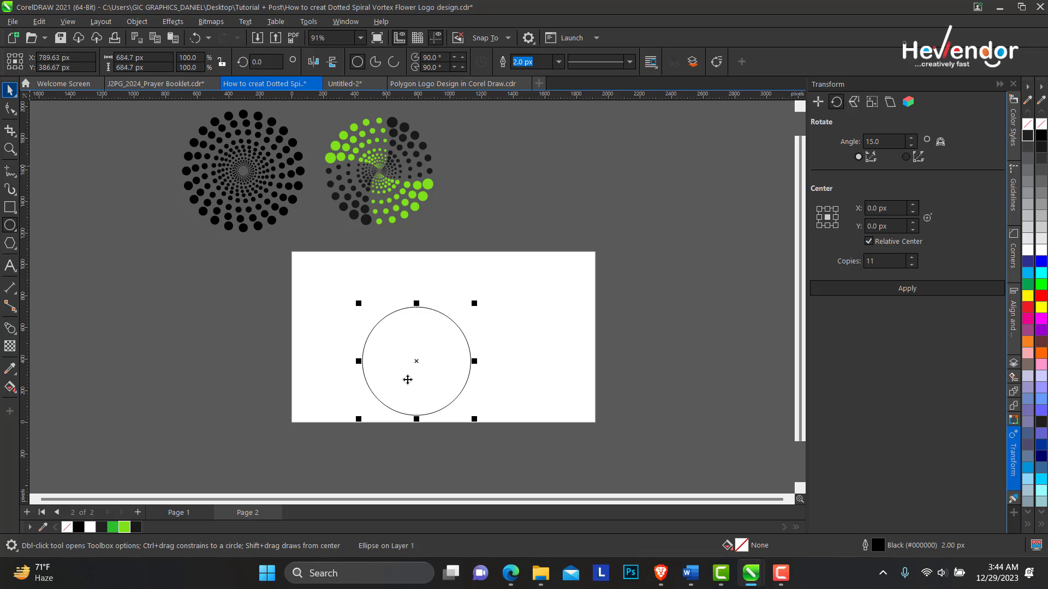
drag(419, 357, 399, 330)
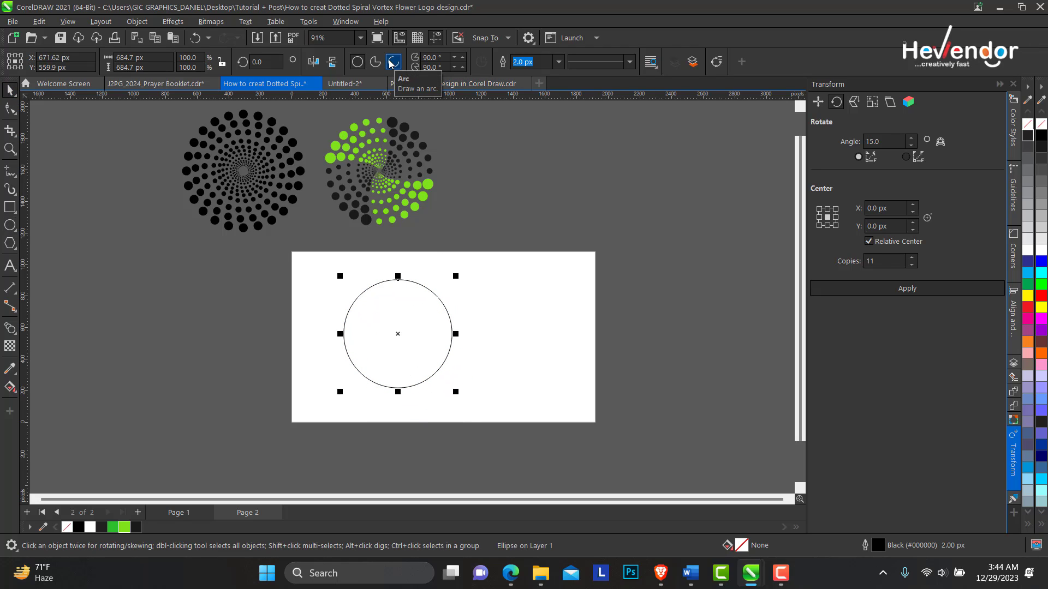
Step: Convert the circle into an open arc and adjust its ends to about 38° and 226°
click(391, 62)
click(11, 109)
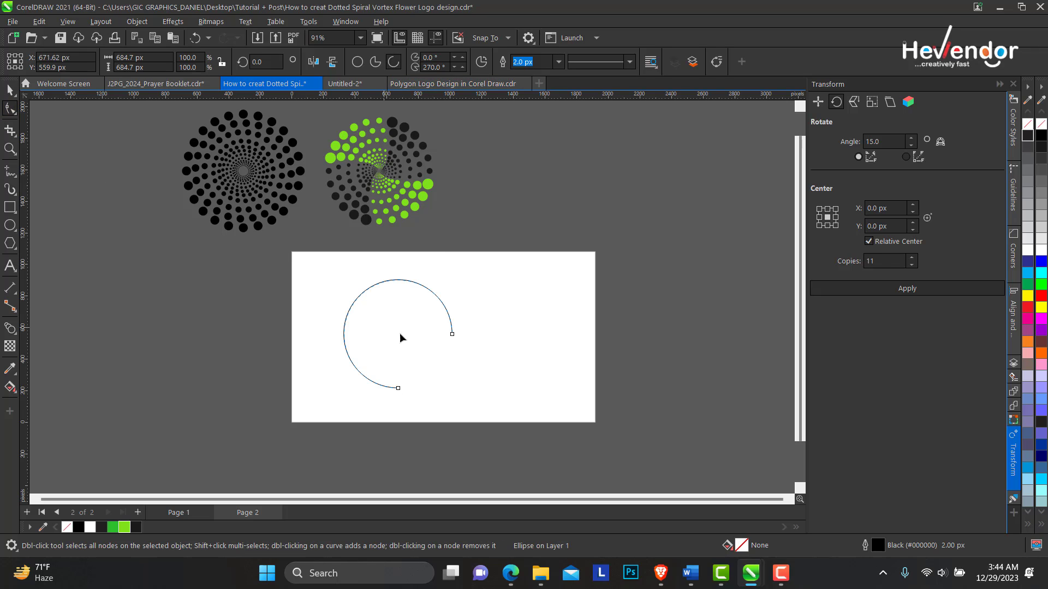
drag(452, 336, 429, 288)
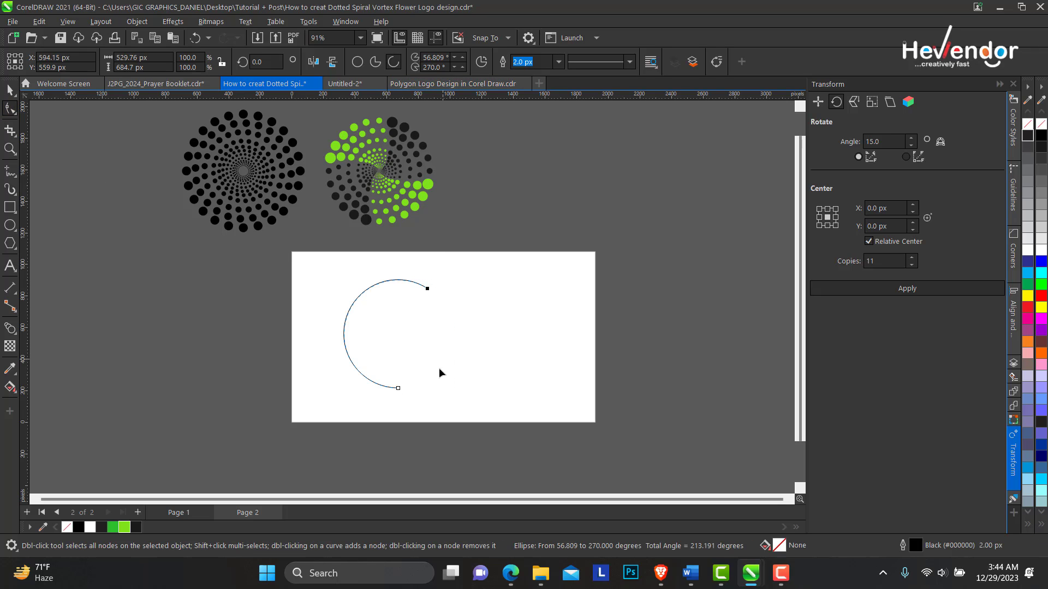
drag(398, 391, 366, 379)
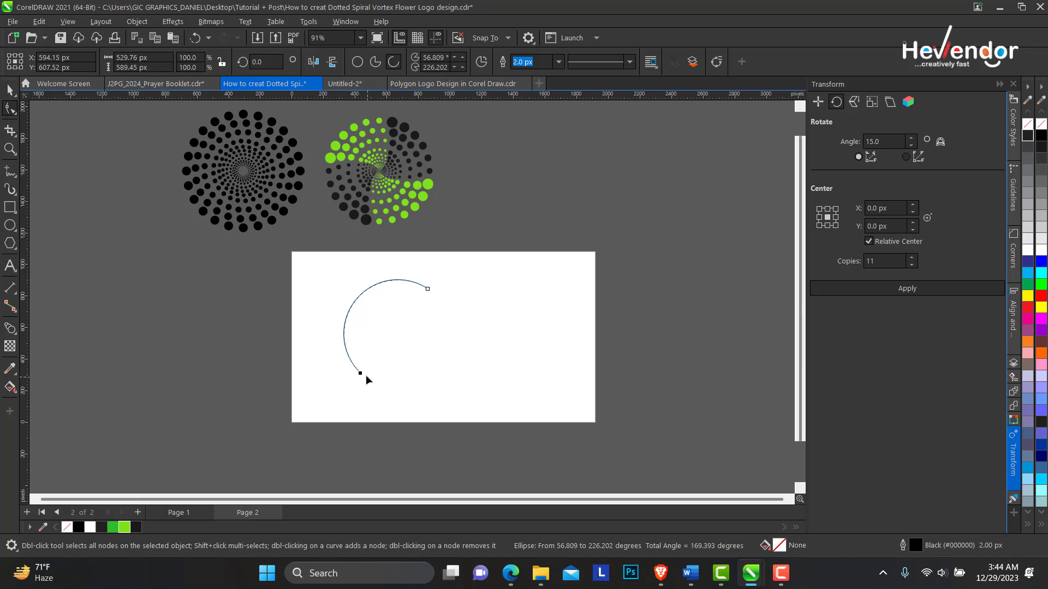
drag(436, 284, 446, 307)
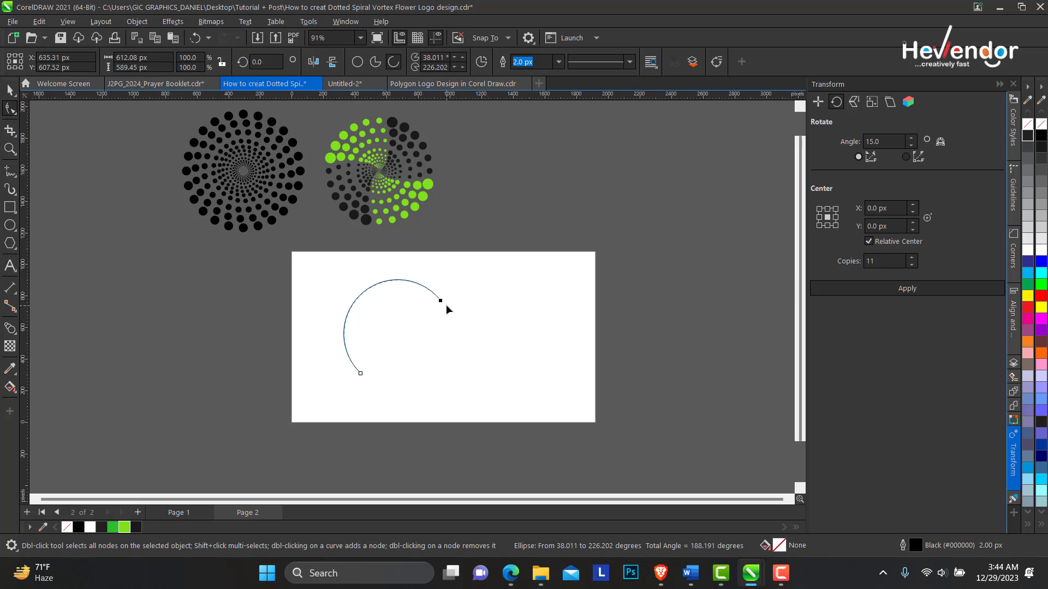
Step: Move the arc on Page 2 about 121 px to the left
click(10, 149)
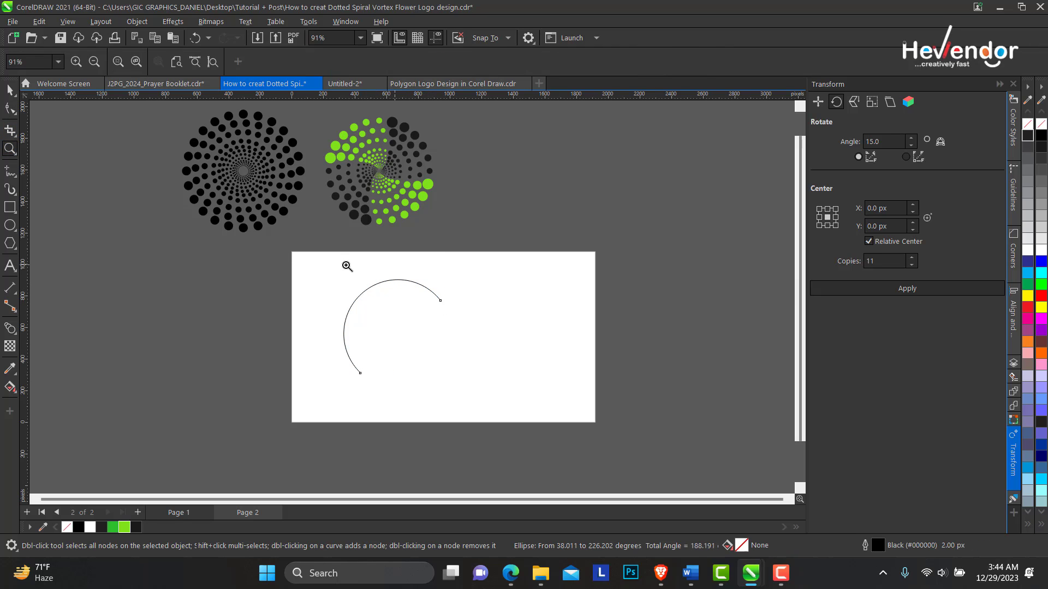
drag(267, 237, 625, 436)
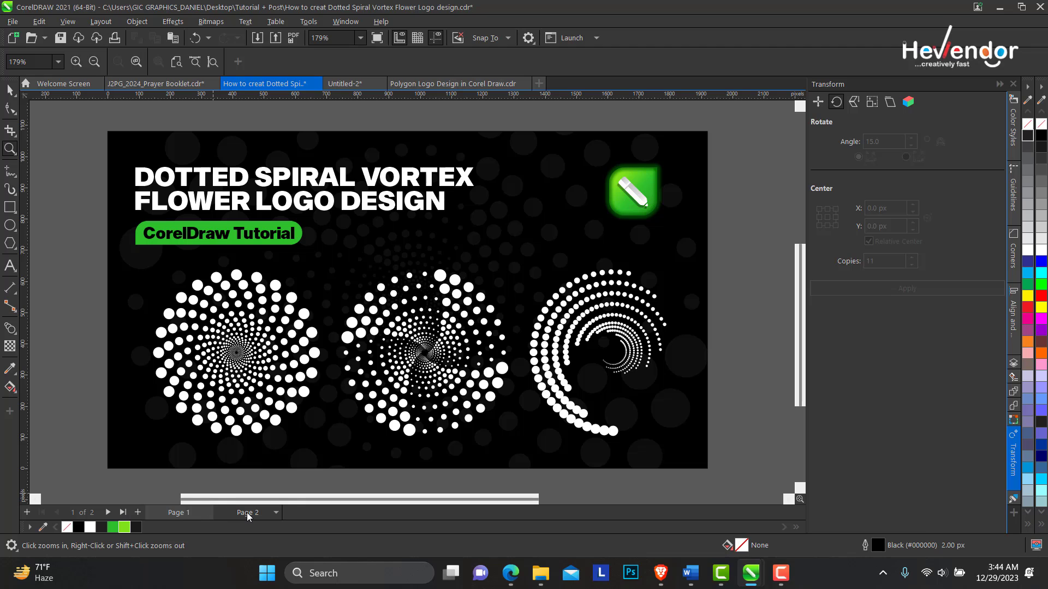
click(247, 513)
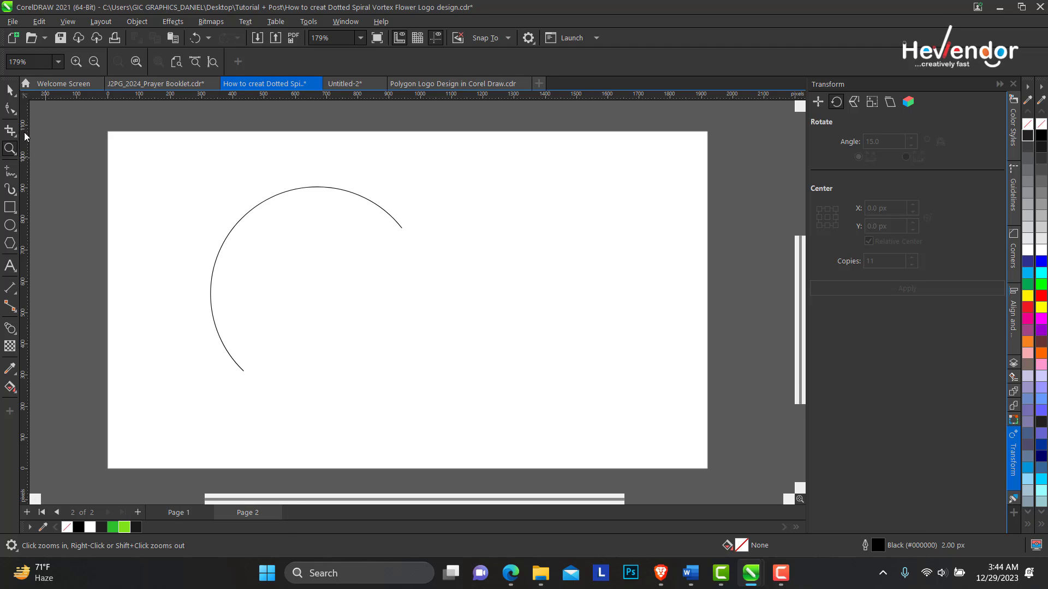
click(10, 90)
drag(242, 221, 216, 226)
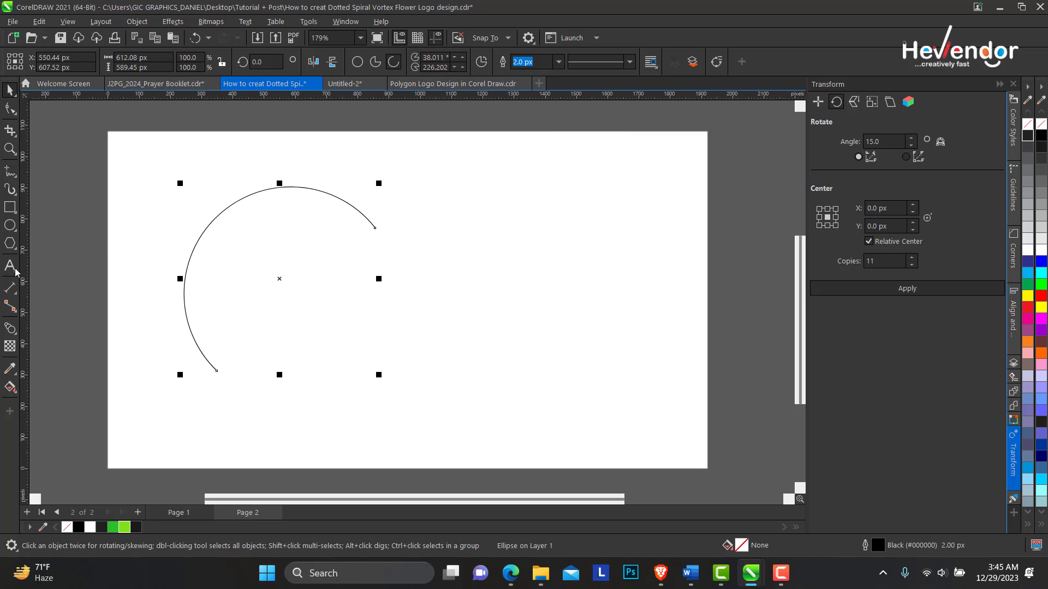
Step: Draw a circle about 75 px wide near the page's right edge and blend it with a copy placed below it
click(10, 225)
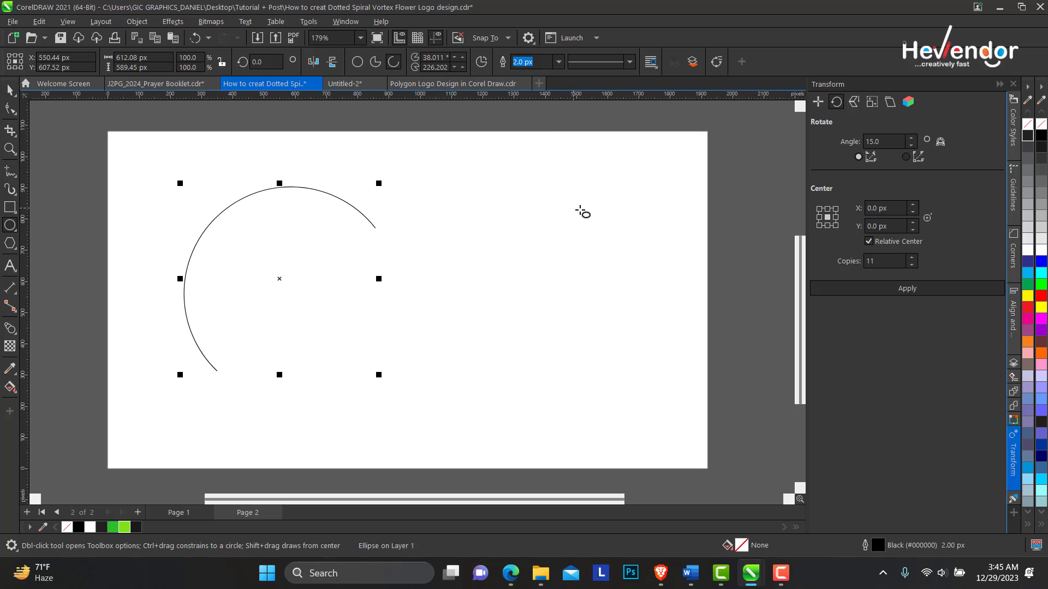
mouse_move(591, 194)
mouse_down()
mouse_move(615, 224)
mouse_move(628, 417)
mouse_move(604, 207)
mouse_up()
click(10, 90)
click(10, 328)
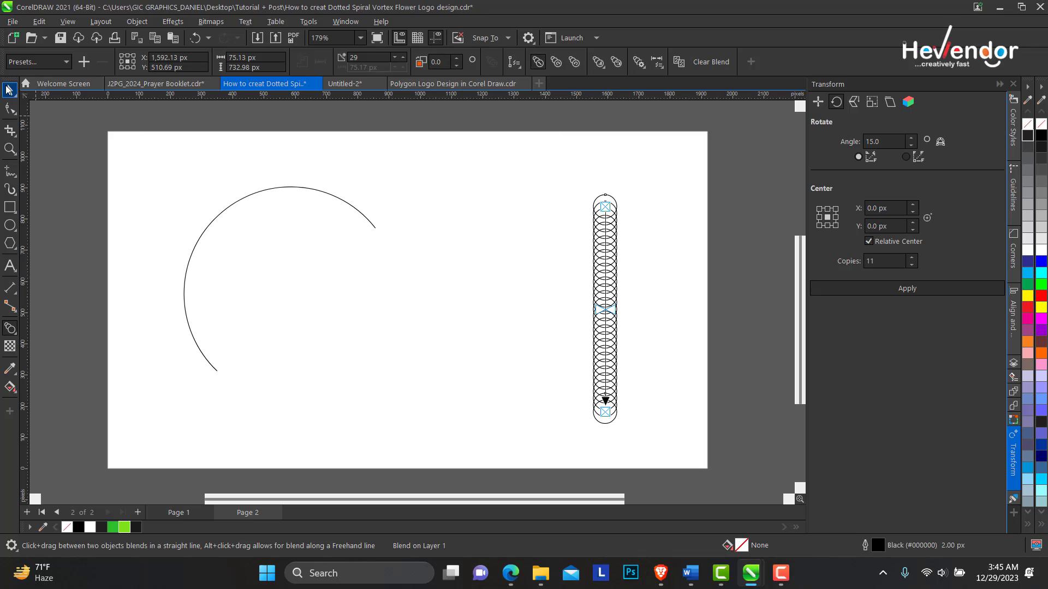
key(space)
key(space)
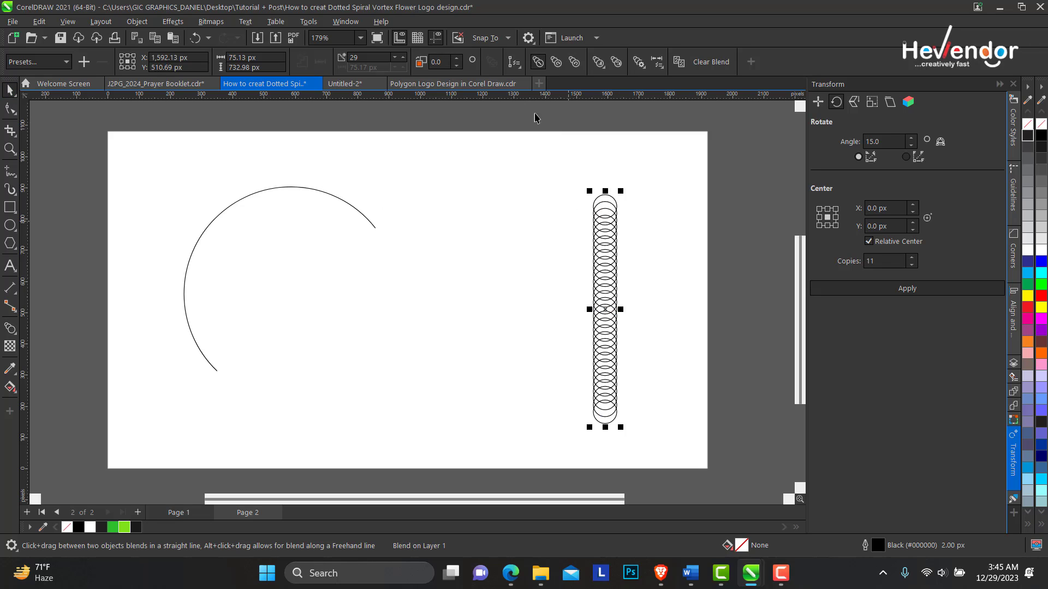
Step: Attach the circle blend to the arc as its new path and spread it along the full path
click(520, 67)
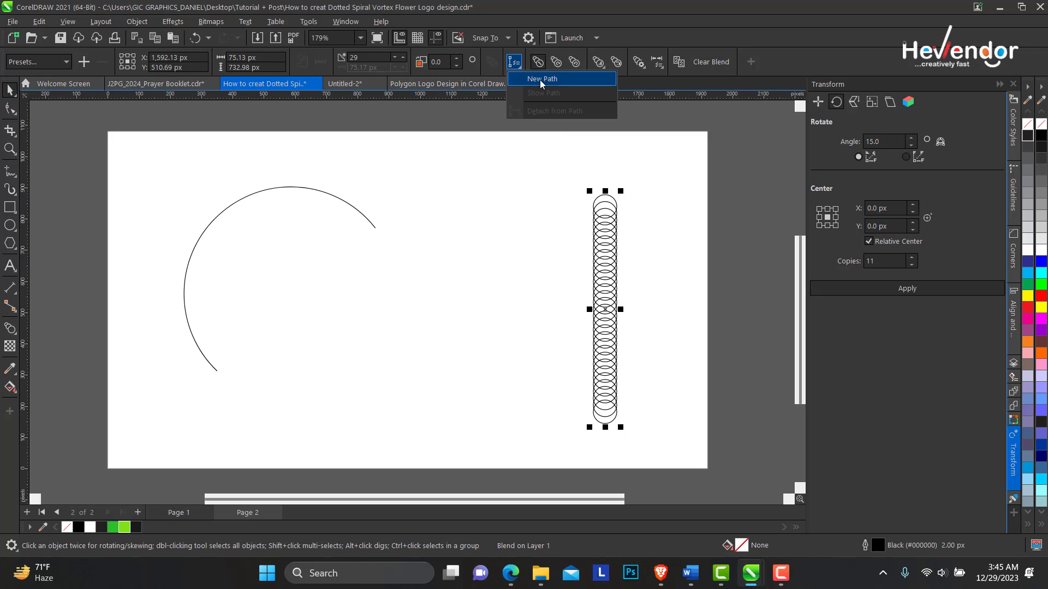
click(539, 80)
click(397, 206)
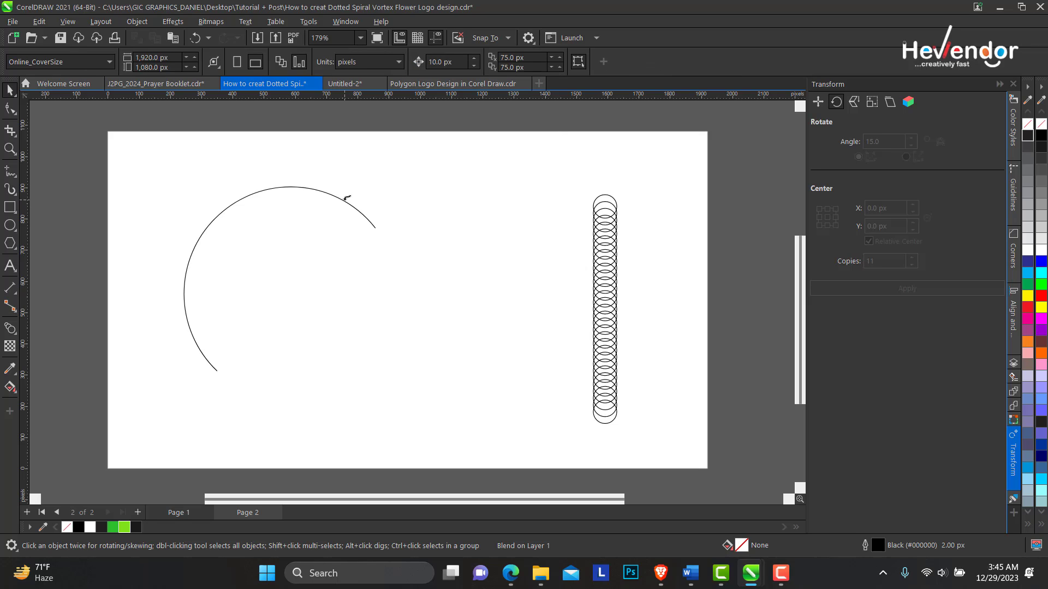
click(345, 198)
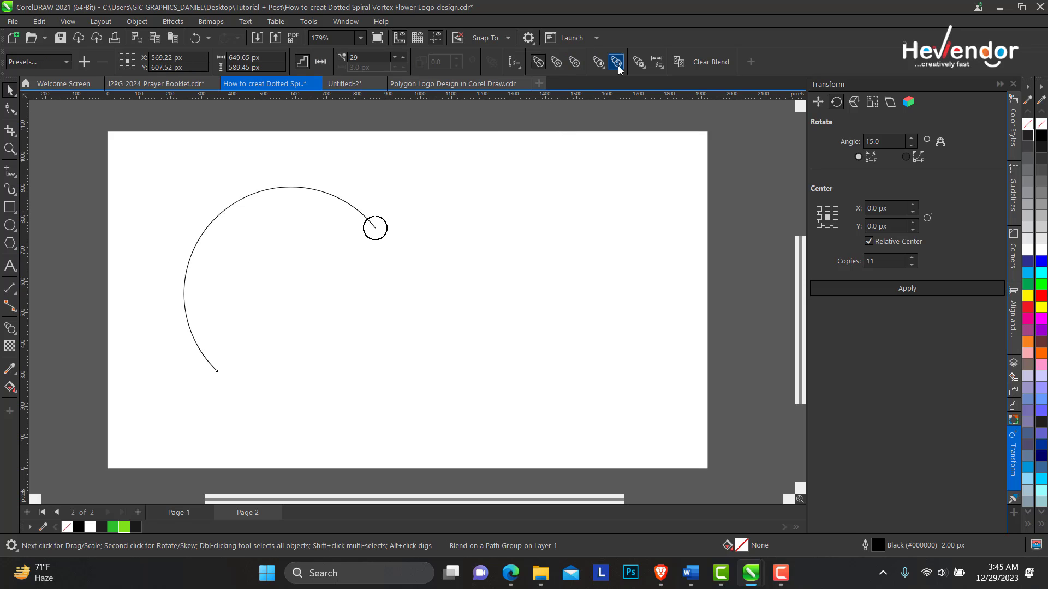
click(639, 66)
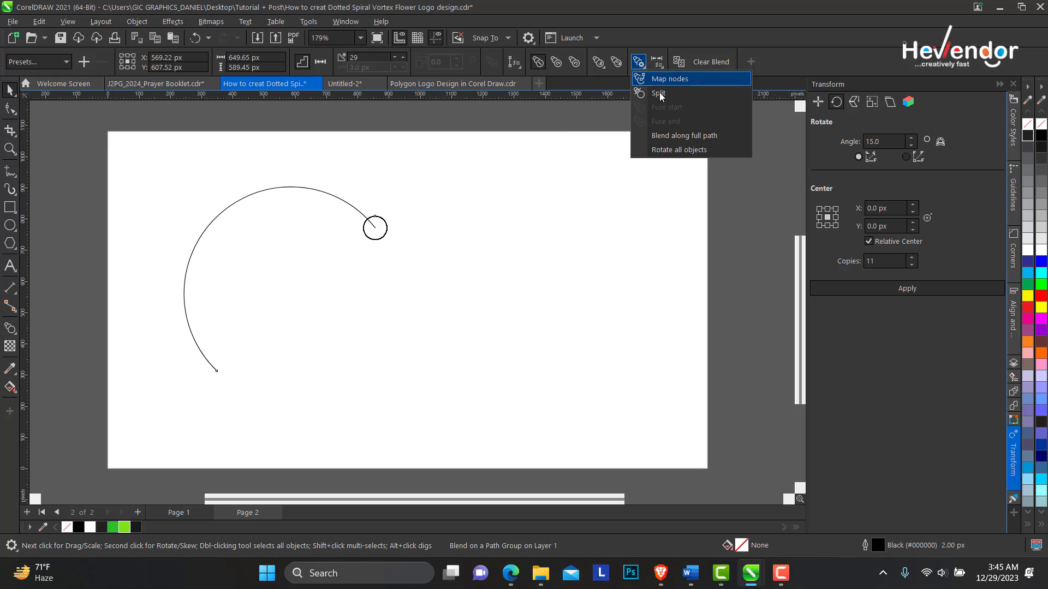
click(688, 136)
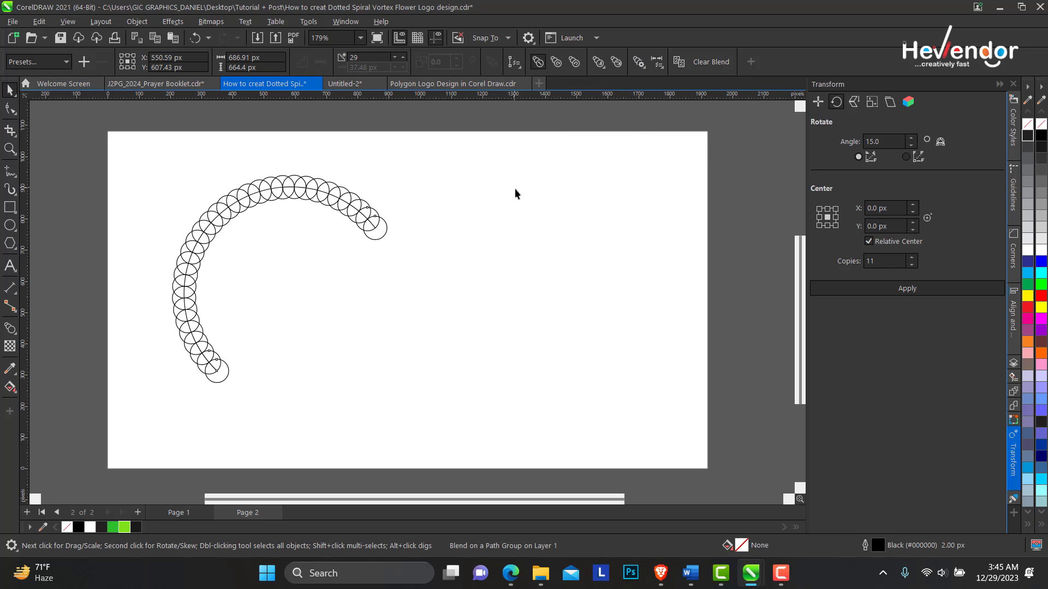
Step: Set the number of steps in the blend along the arc to 11
click(347, 197)
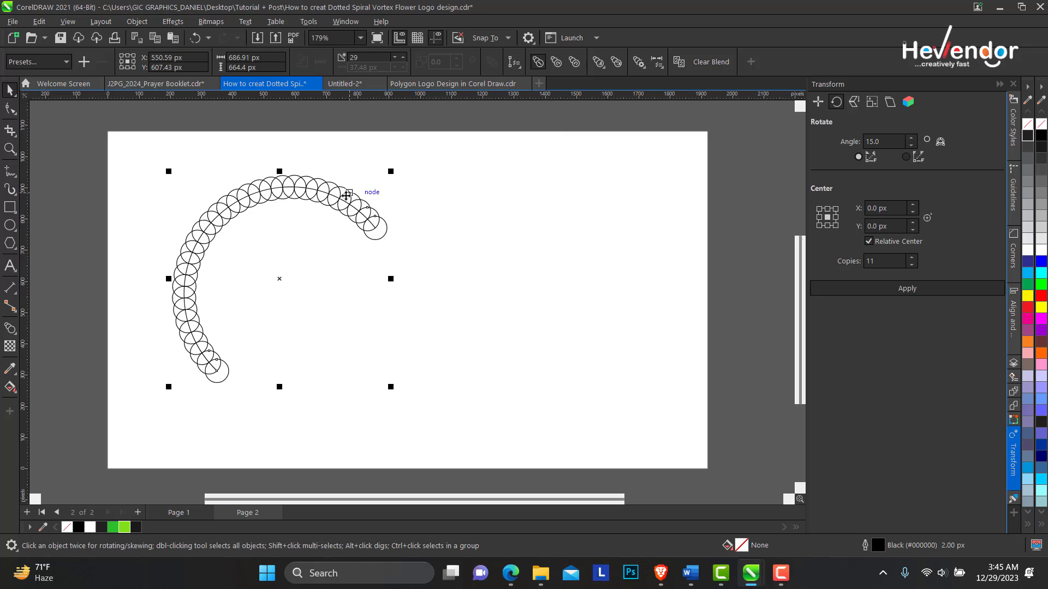
click(396, 60)
click(397, 60)
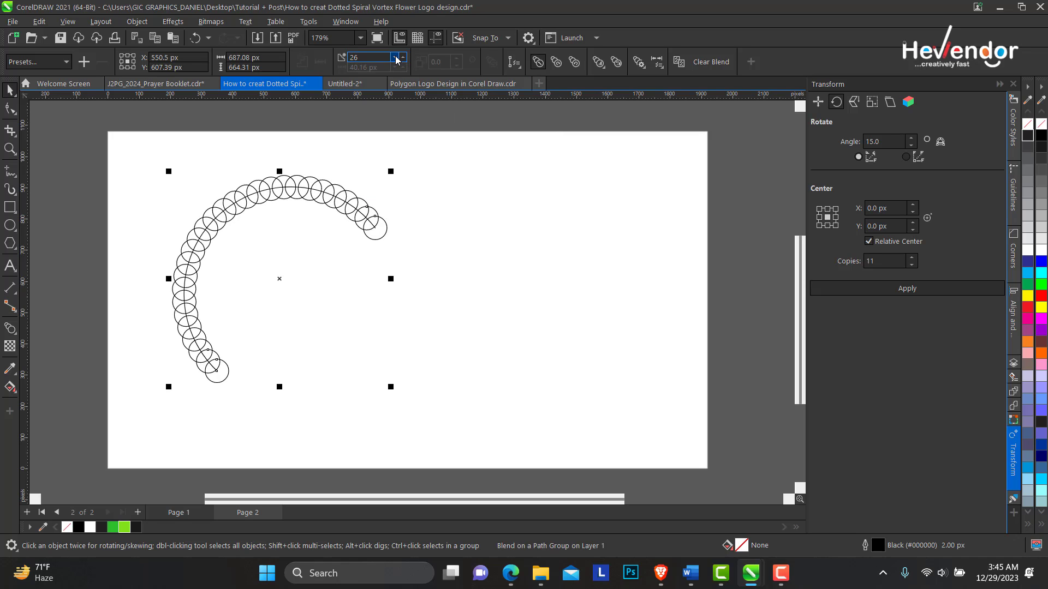
click(396, 60)
click(396, 60)
click(396, 60)
click(396, 60)
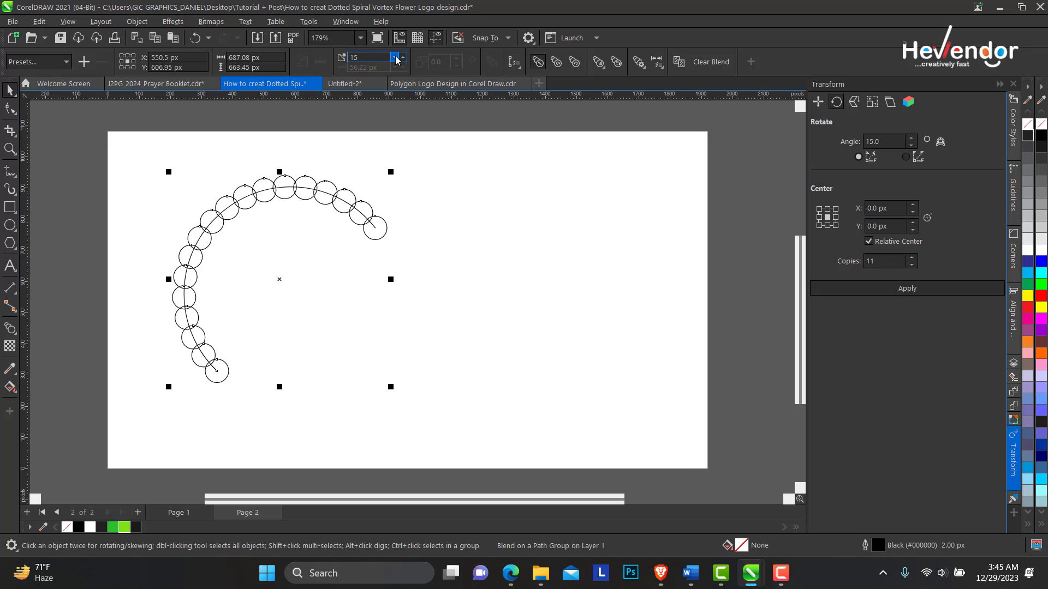
click(396, 60)
click(396, 60)
click(396, 60)
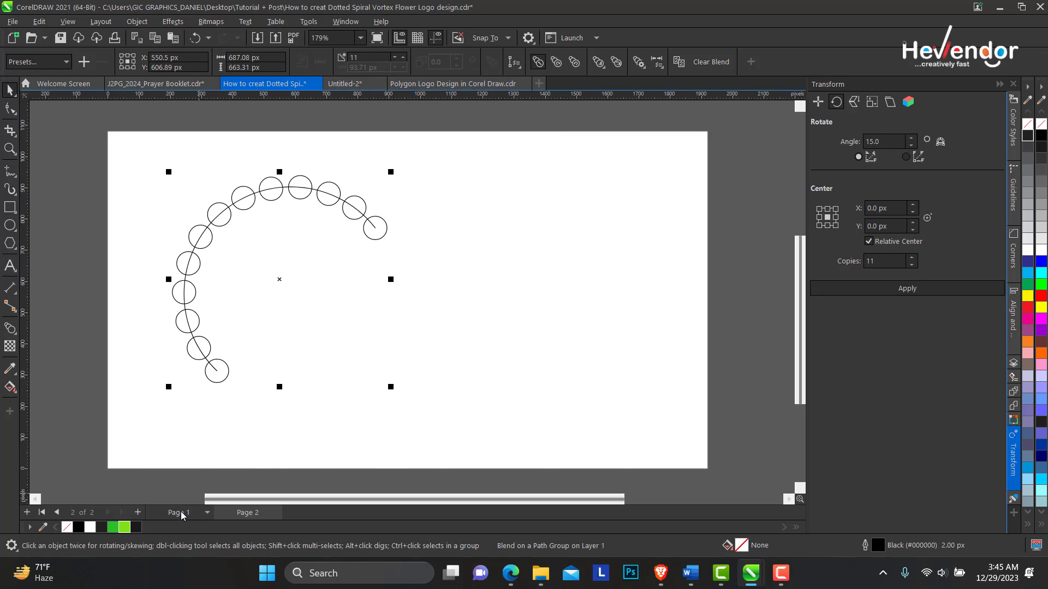
Step: Scale the circle at the arc's lower end down to about 37 px so the blended dots taper
key(Escape)
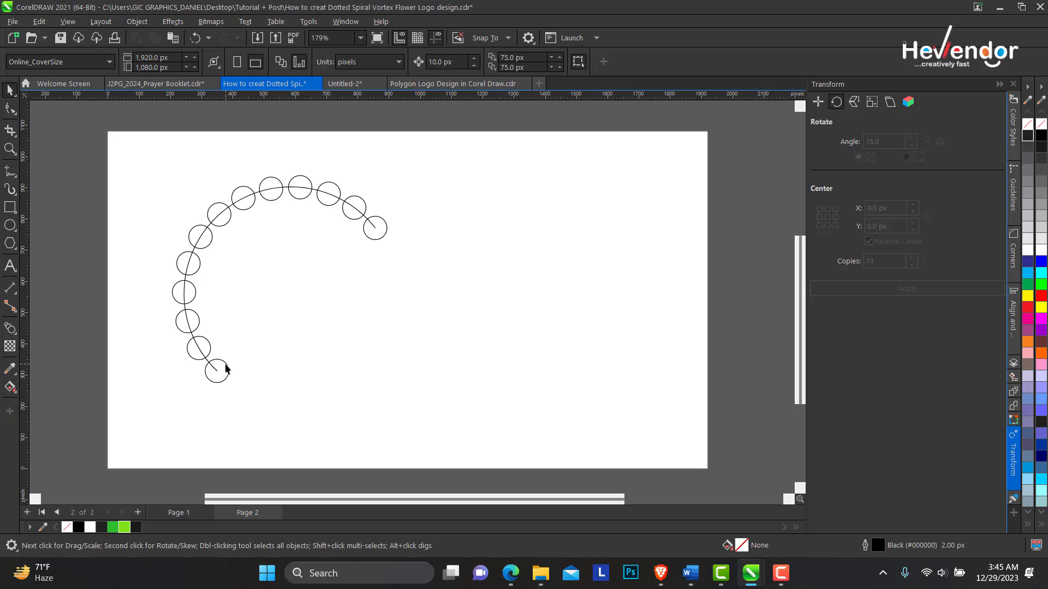
click(227, 368)
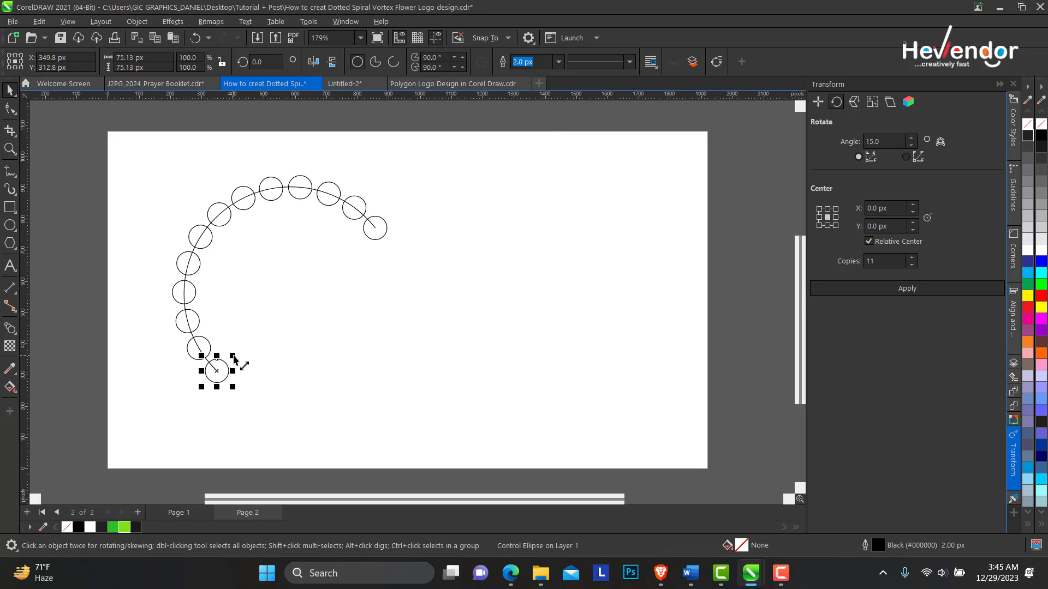
drag(234, 358, 236, 370)
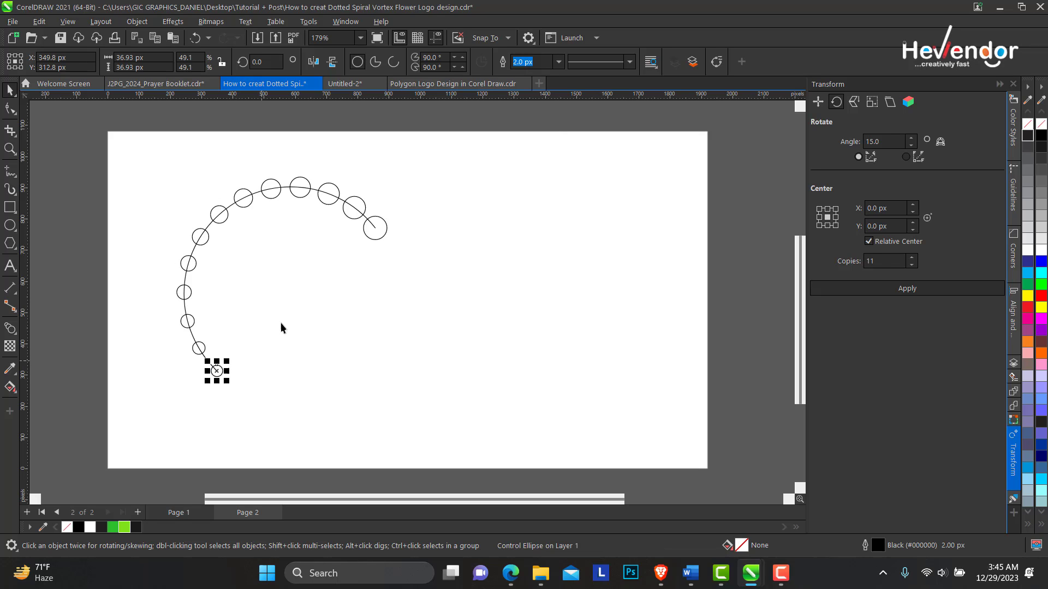
click(291, 276)
Step: Break the tapered circle blend apart from its arc path
click(412, 192)
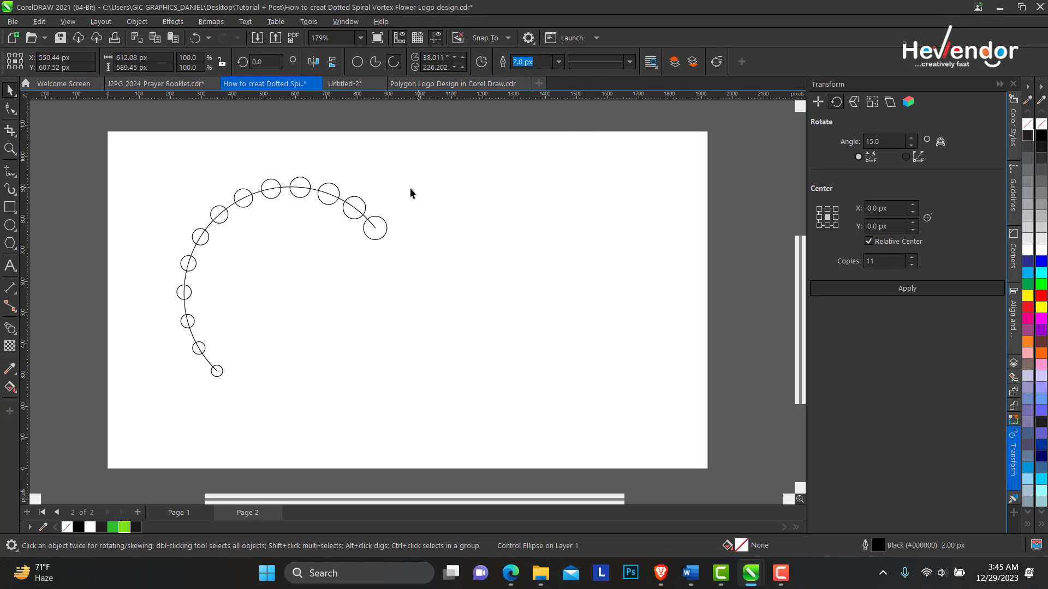
click(364, 205)
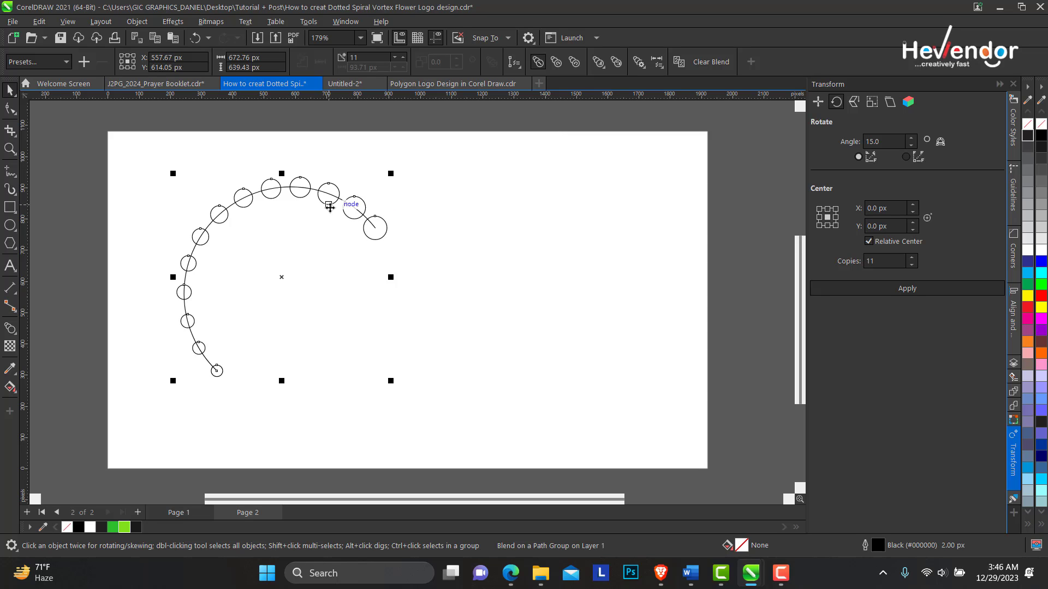
click(339, 189)
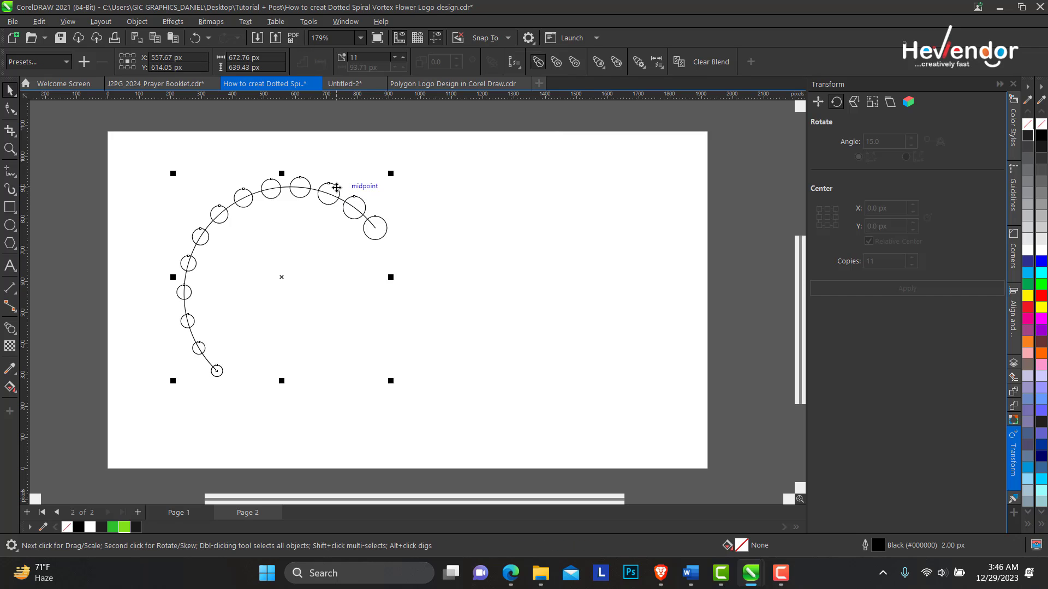
right_click(338, 188)
click(338, 164)
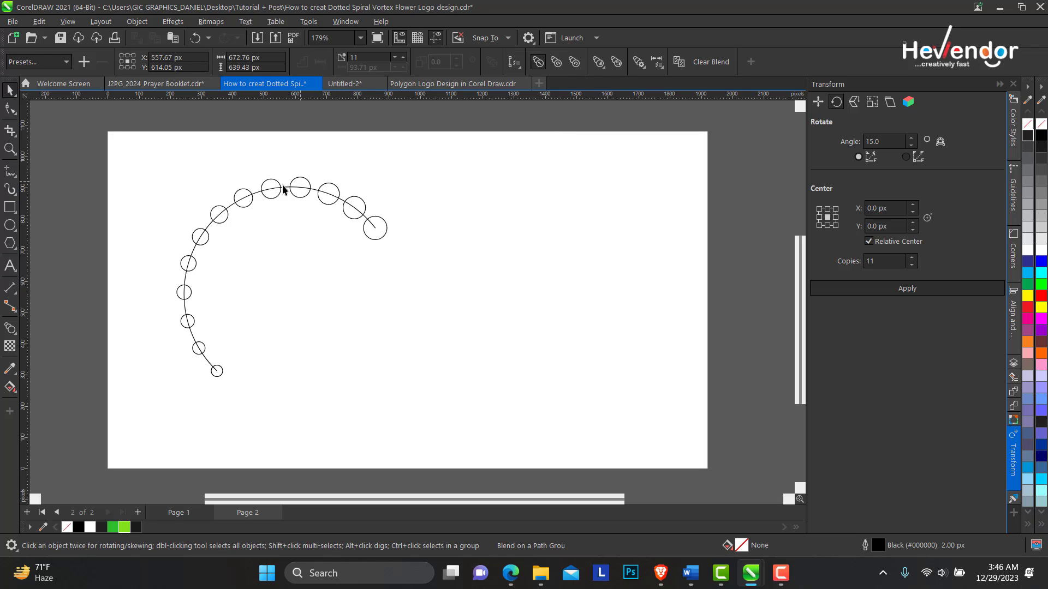
right_click(278, 183)
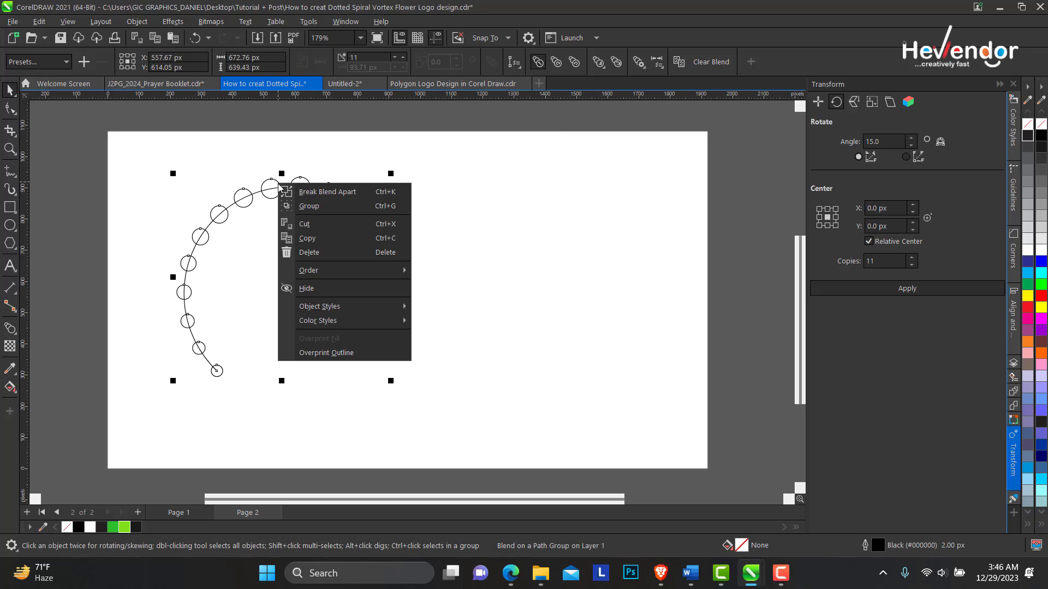
click(321, 195)
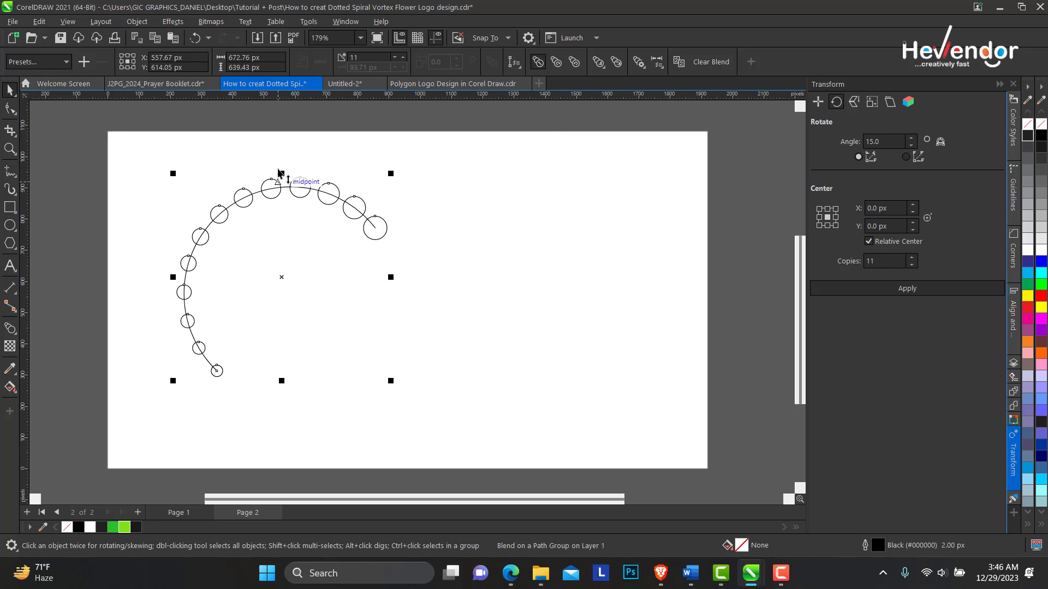
Step: Try moving the separated dot group off the arc, and undo the move
click(278, 179)
drag(278, 179, 304, 159)
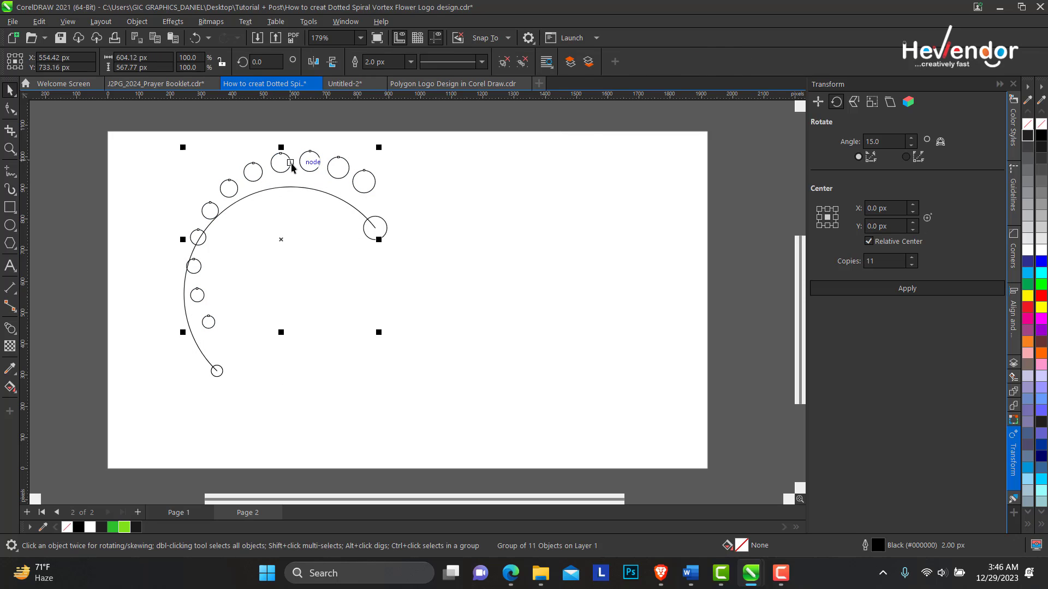
key(ctrl+z)
Step: Fill the blended dot row and both end circles with light green (#80E11D) and remove their outlines
shift+click(386, 224)
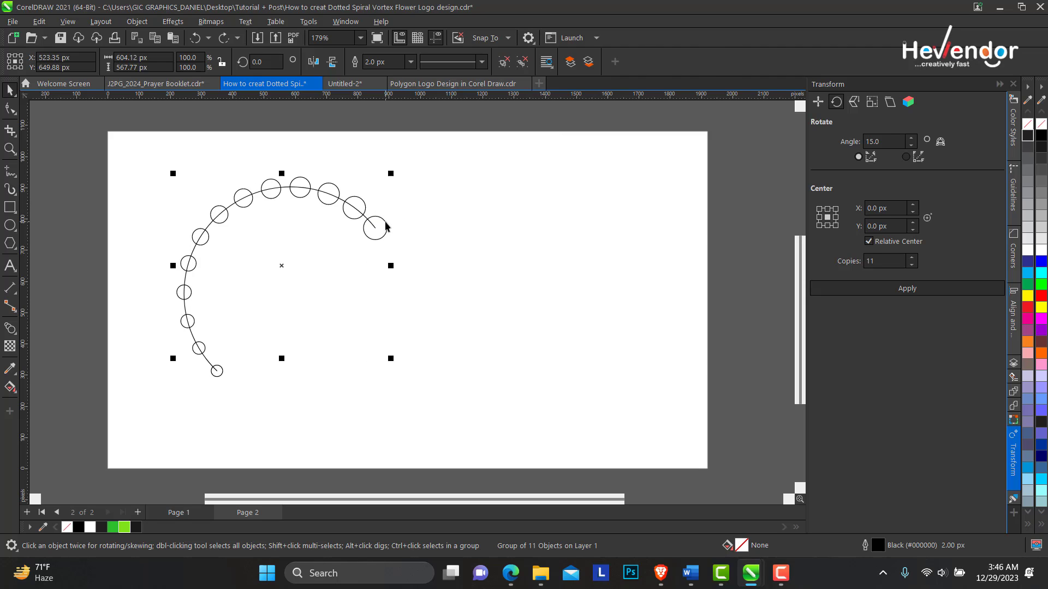
shift+click(221, 372)
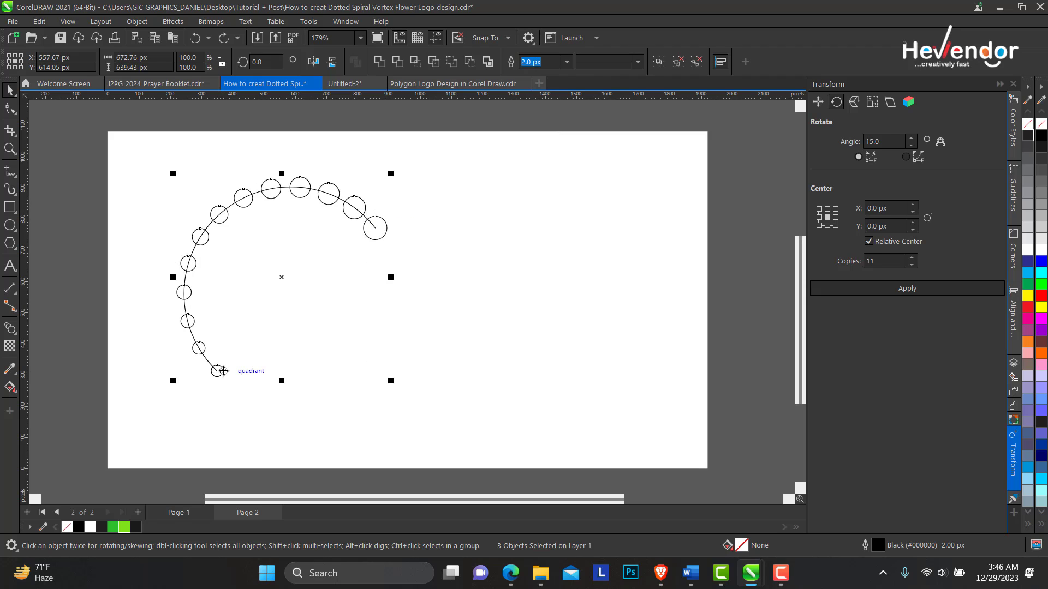
key(Delete)
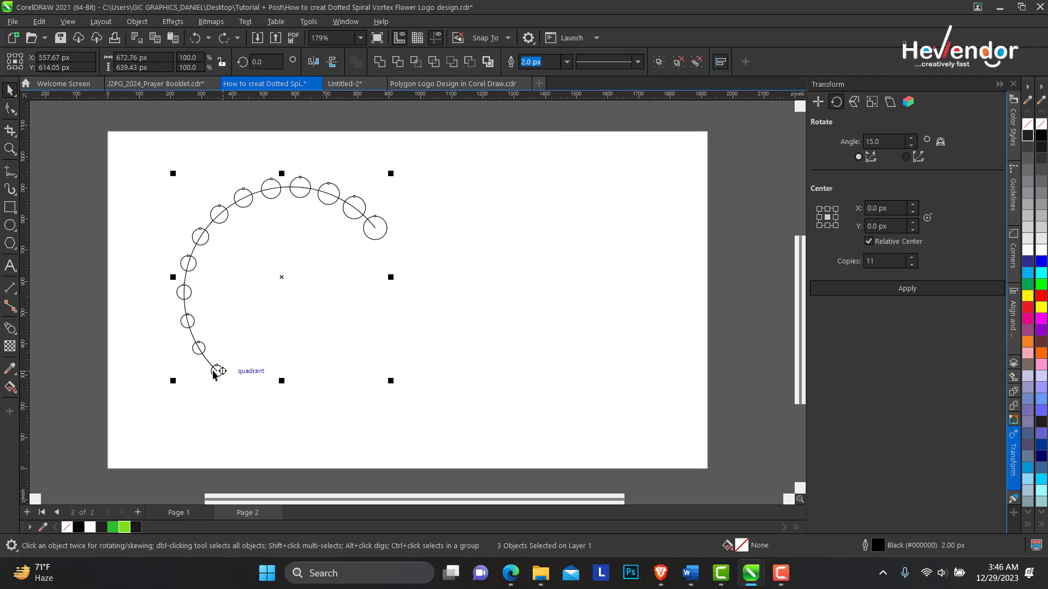
click(125, 527)
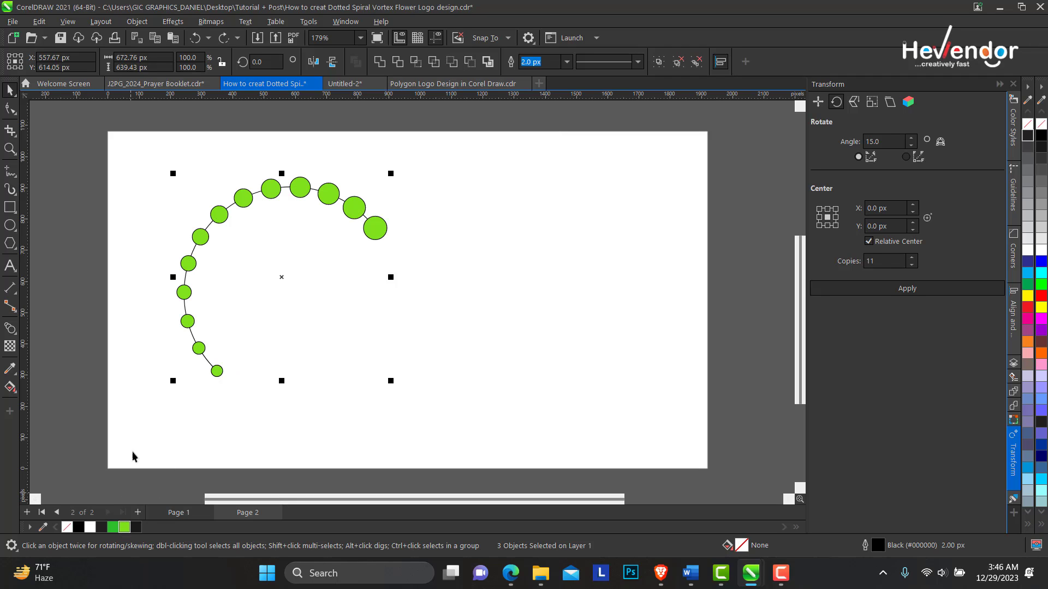
right_click(67, 527)
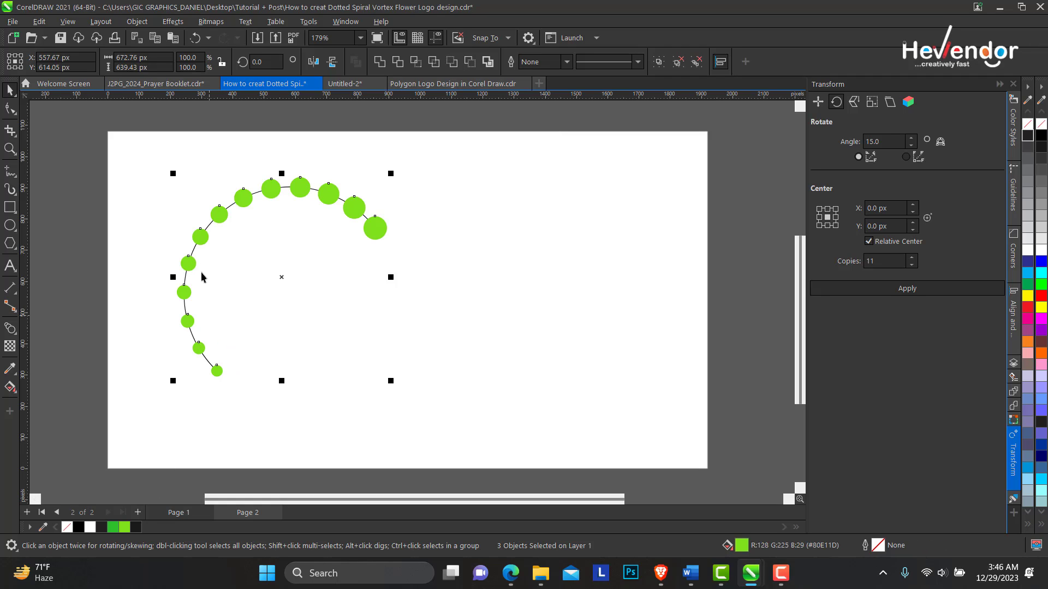
Step: Group the green dots and add an inner copy scaled to about 80.7% and rotated to about 340.9°
key(ctrl+g)
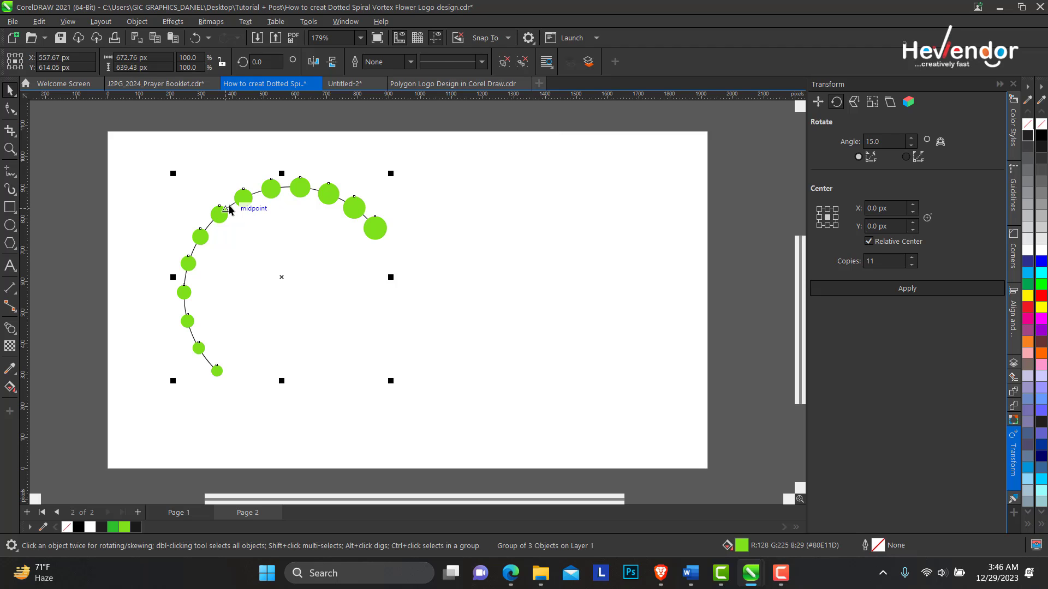
click(220, 214)
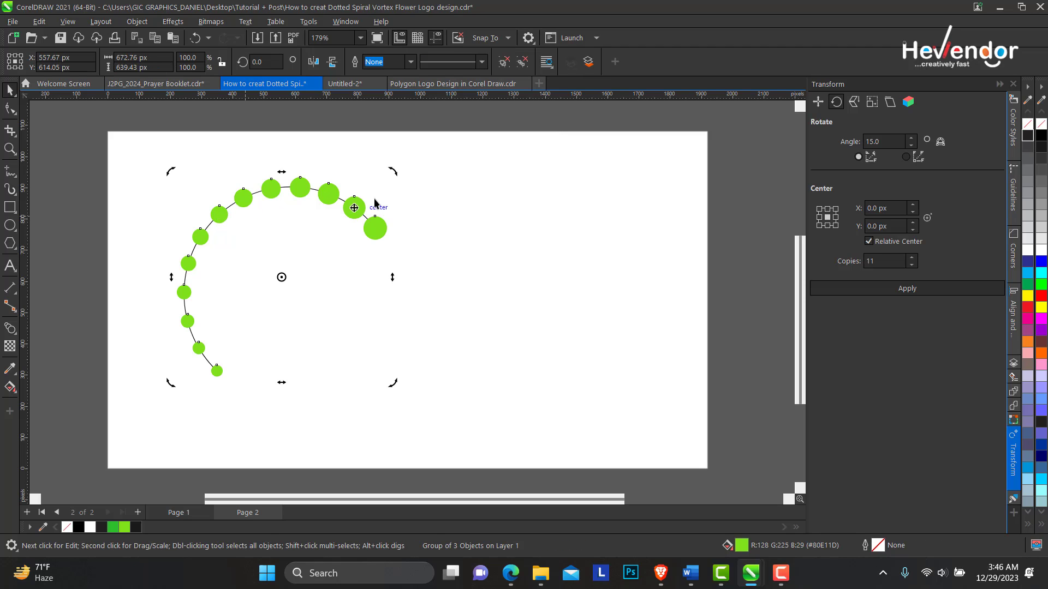
drag(397, 174, 402, 214)
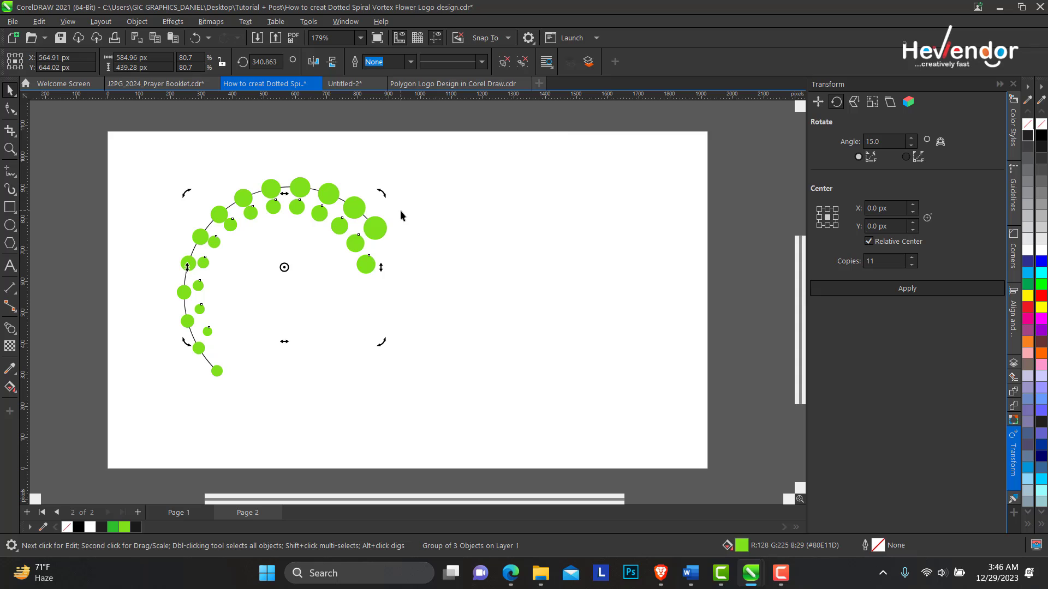
Step: Repeat the shrinking, rotated copy towards the centre and remove the surplus innermost copies, keeping four dot rows in total
key(ctrl+r)
key(ctrl+r)
key(ctrl+r)
key(ctrl+r)
key(ctrl+r)
key(ctrl+r)
key(ctrl+r)
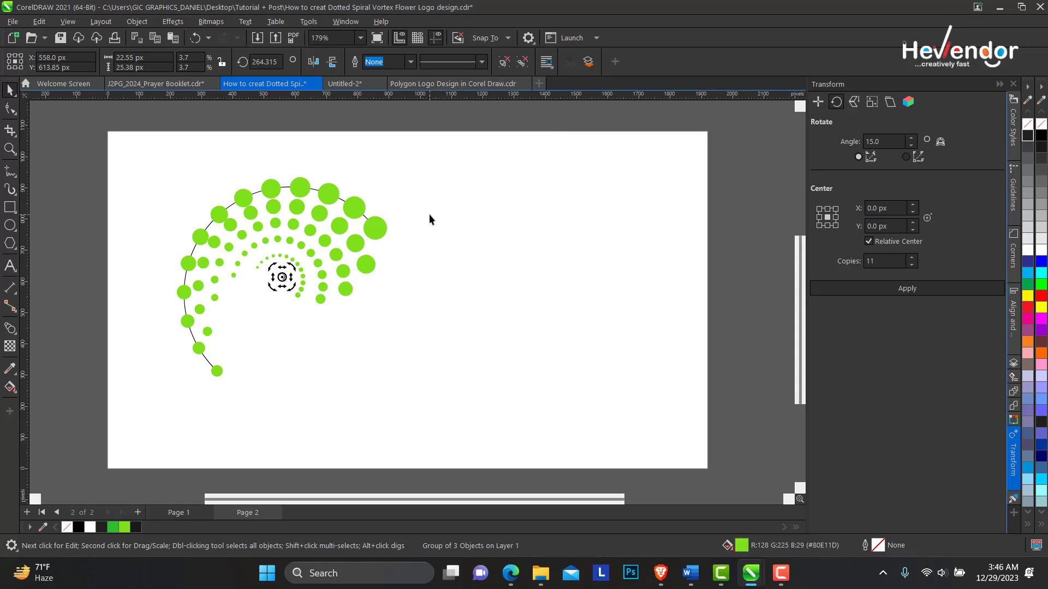
key(ctrl+z)
key(ctrl+z)
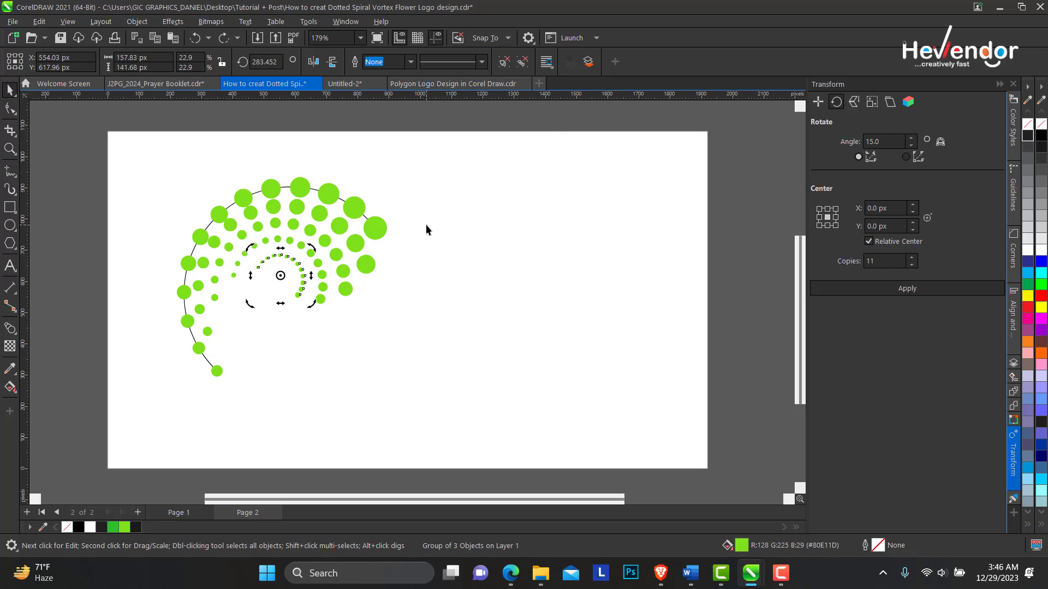
key(Delete)
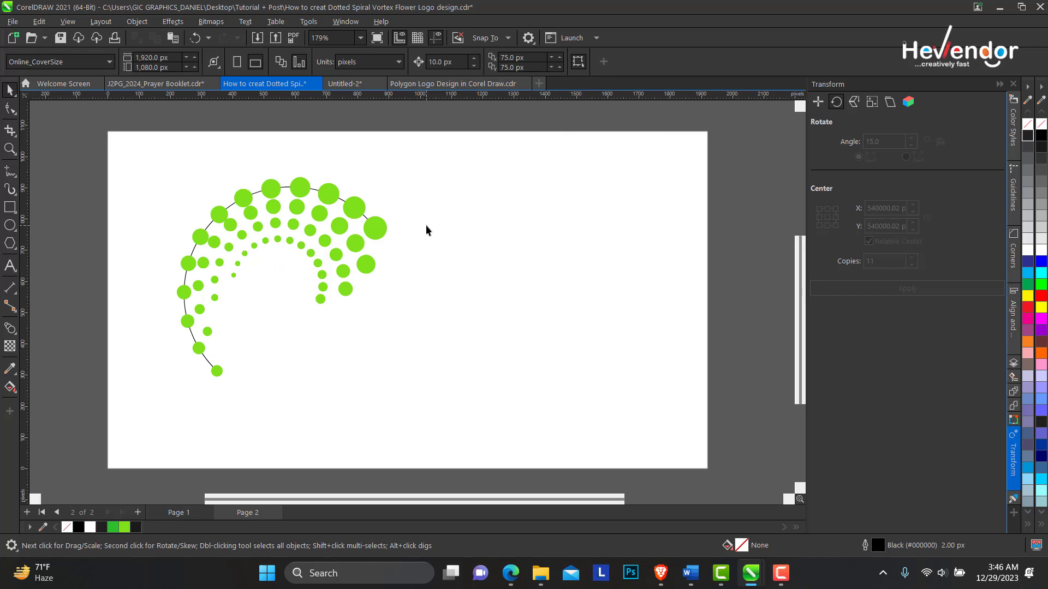
Step: Group the four green dot rows, leaving out the guide arc
click(341, 200)
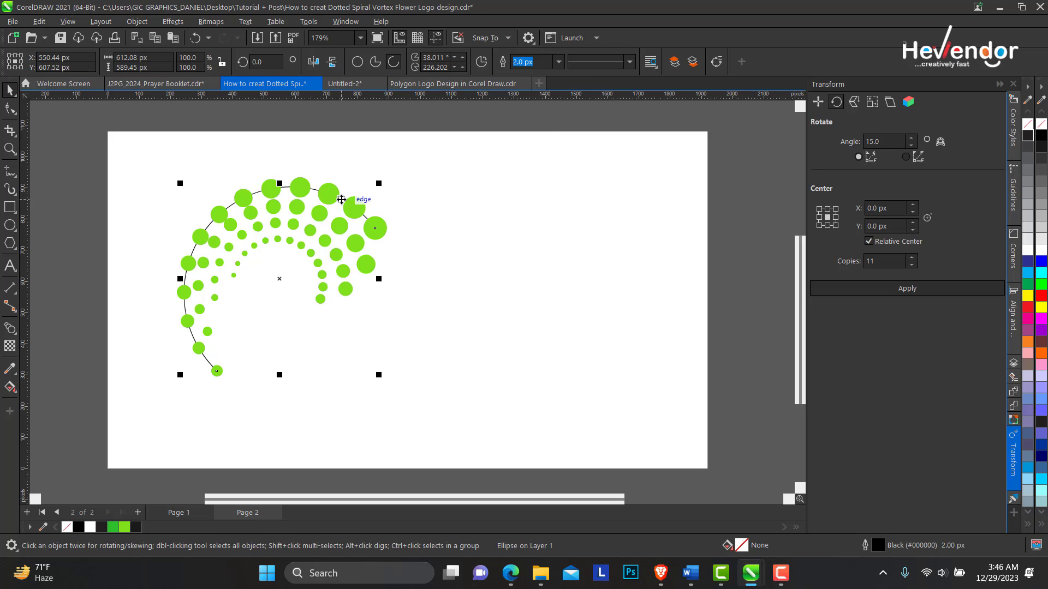
click(280, 240)
click(279, 225)
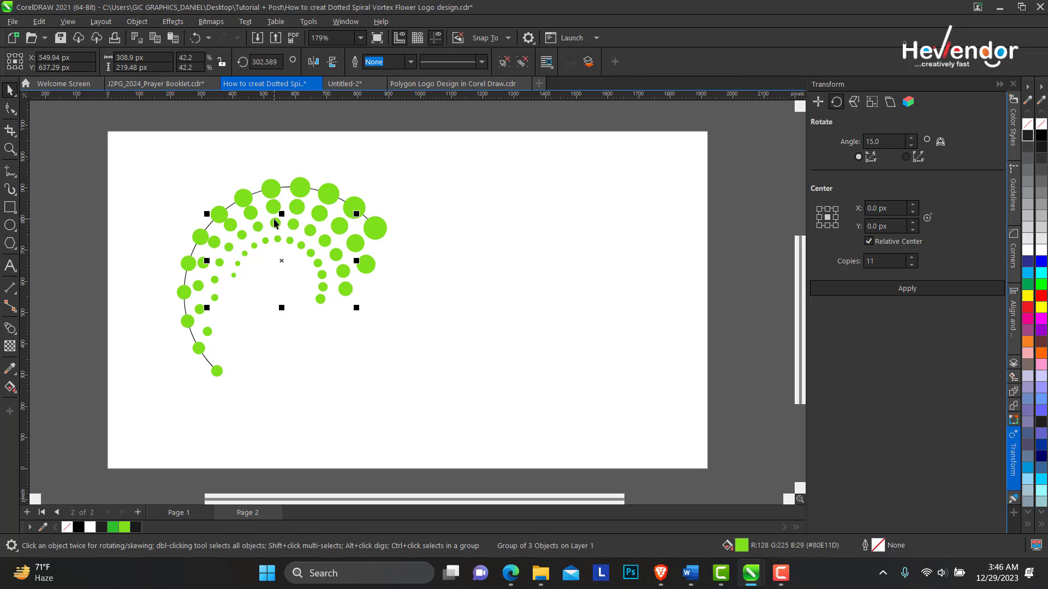
shift+click(275, 208)
shift+click(270, 188)
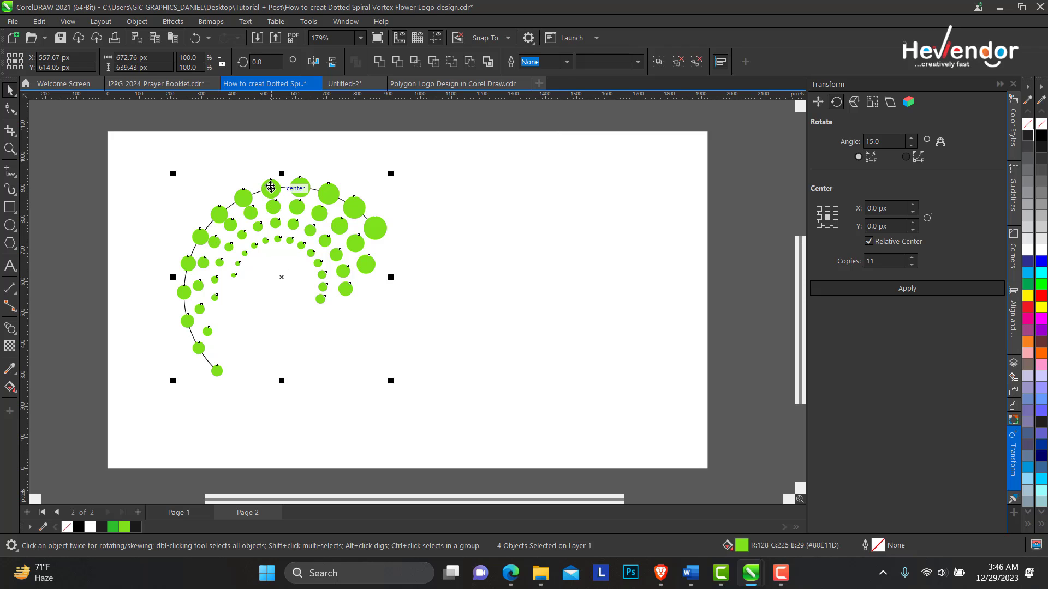
key(ctrl+g)
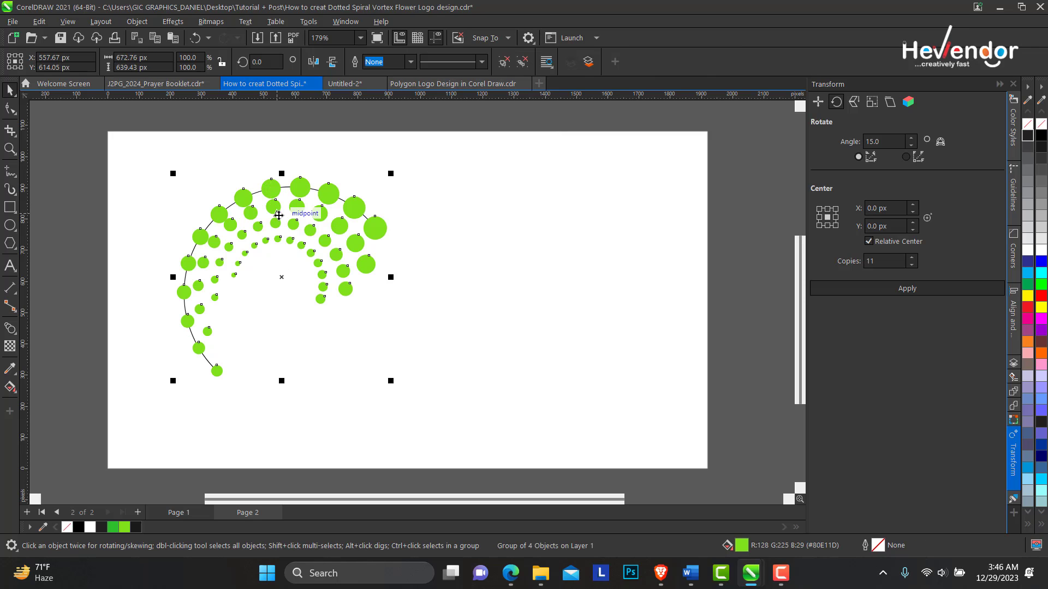
Step: Add a copy of the grouped rows inside them, scaled to about 30% and rotated to about 298.6°
click(295, 267)
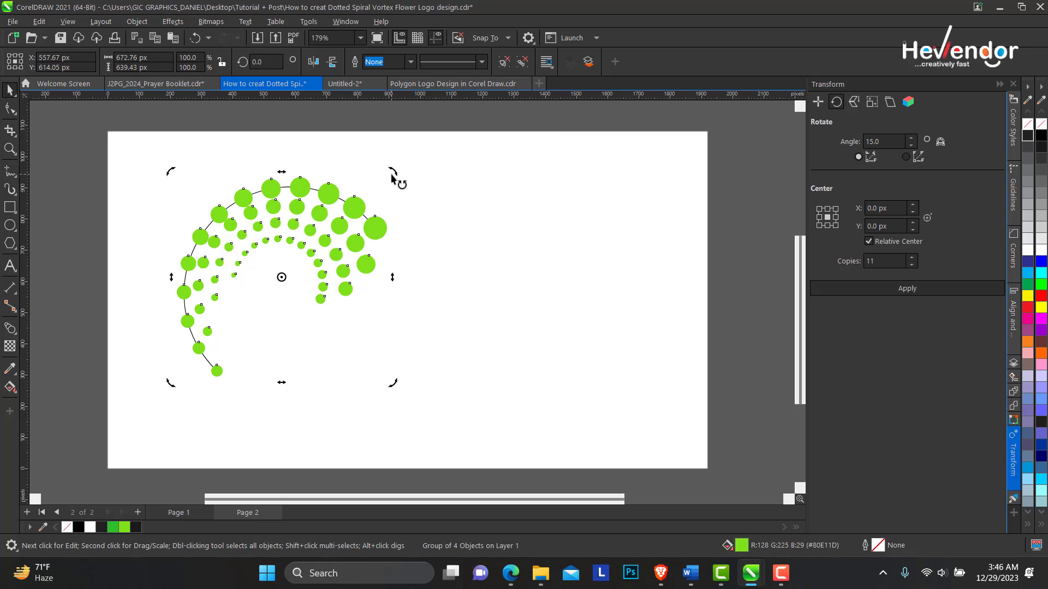
drag(393, 174, 326, 293)
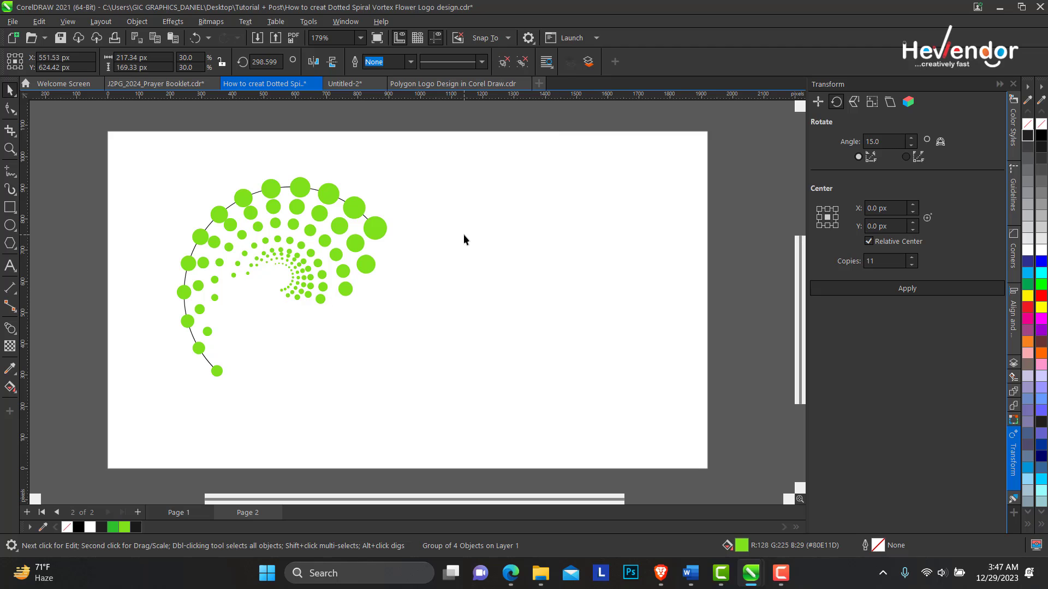
click(458, 210)
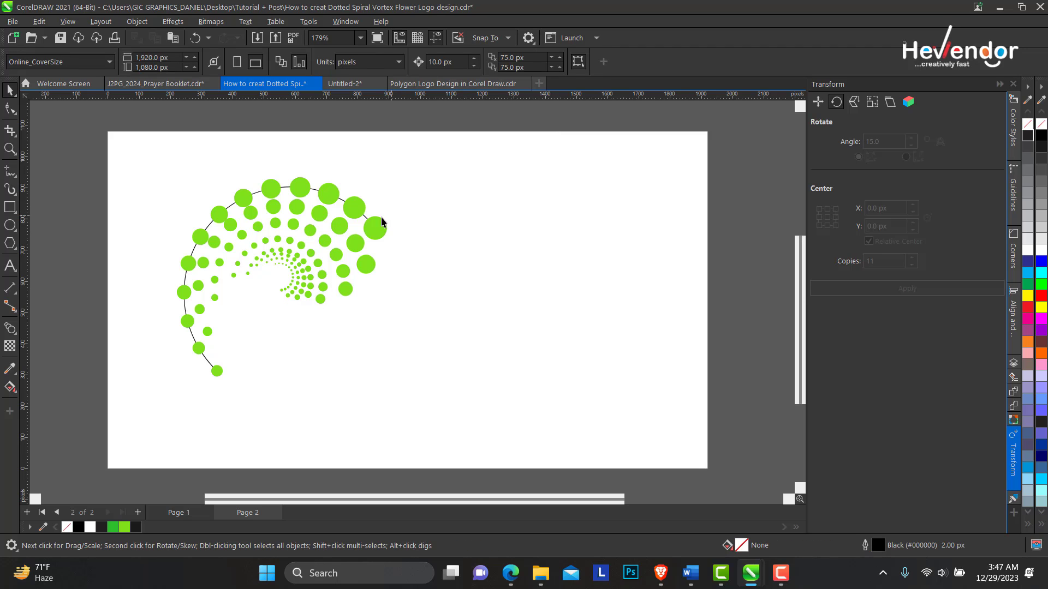
Step: Group the outer dot rows with their reduced inner copy
click(300, 275)
click(300, 275)
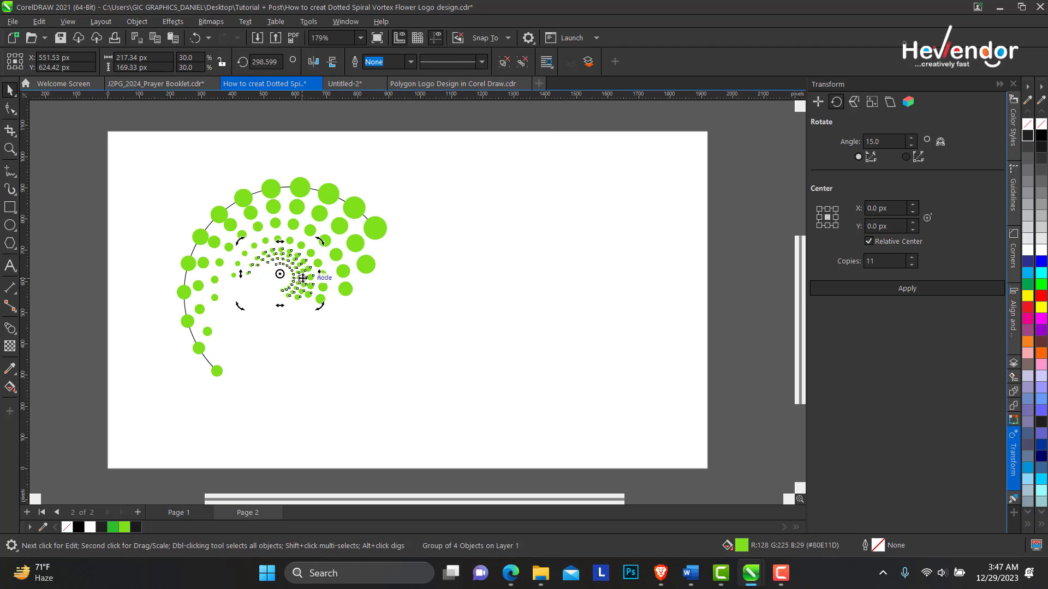
drag(328, 309, 299, 323)
click(290, 206)
click(304, 247)
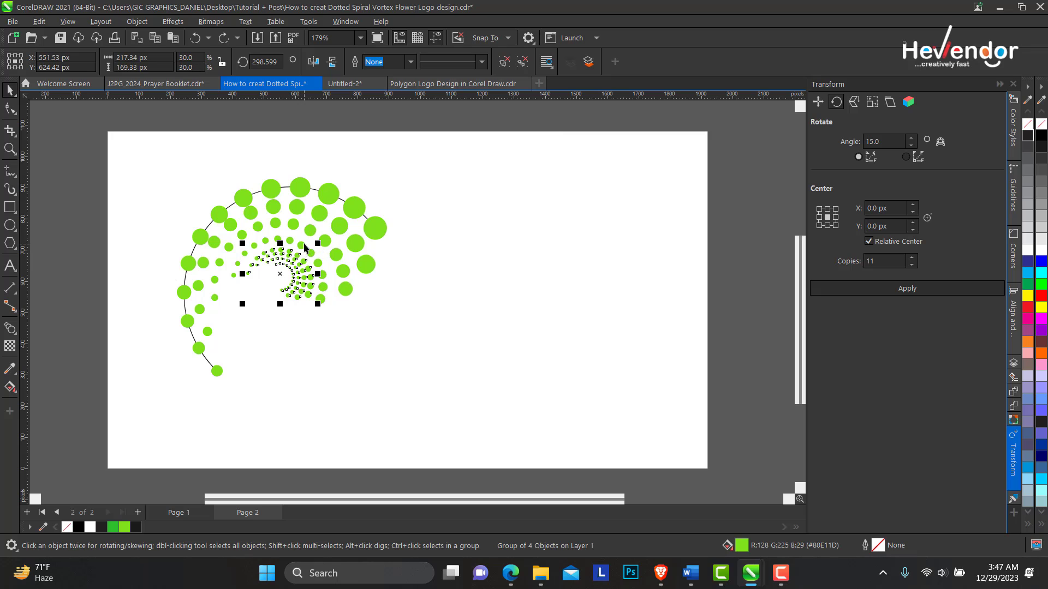
shift+click(290, 246)
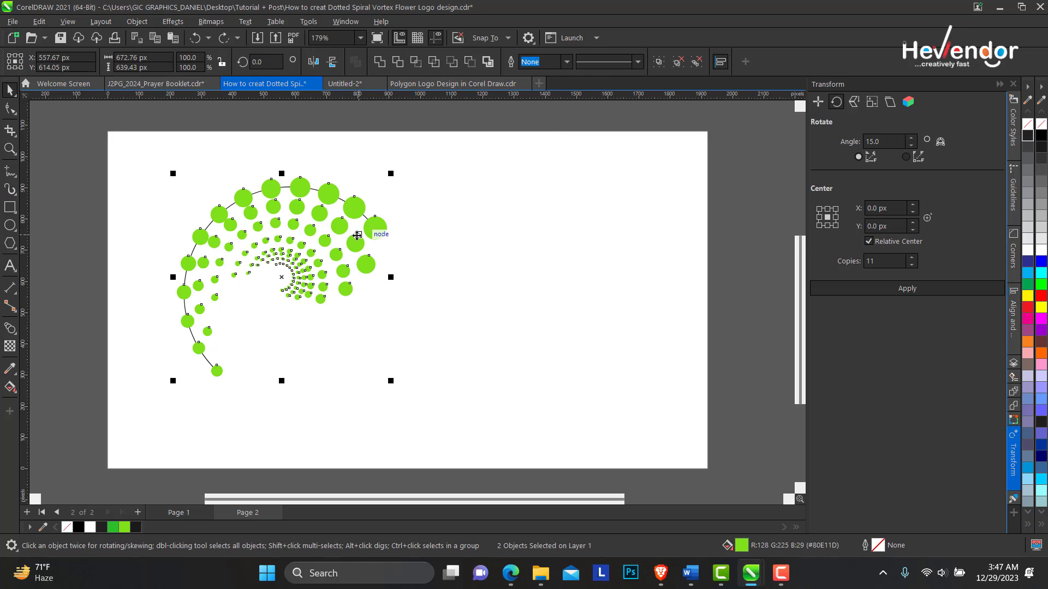
Step: Check the sample logos on page 1, and try rotating the grouped vortex on page 2 to about 334.8°, undoing the rotation
click(180, 513)
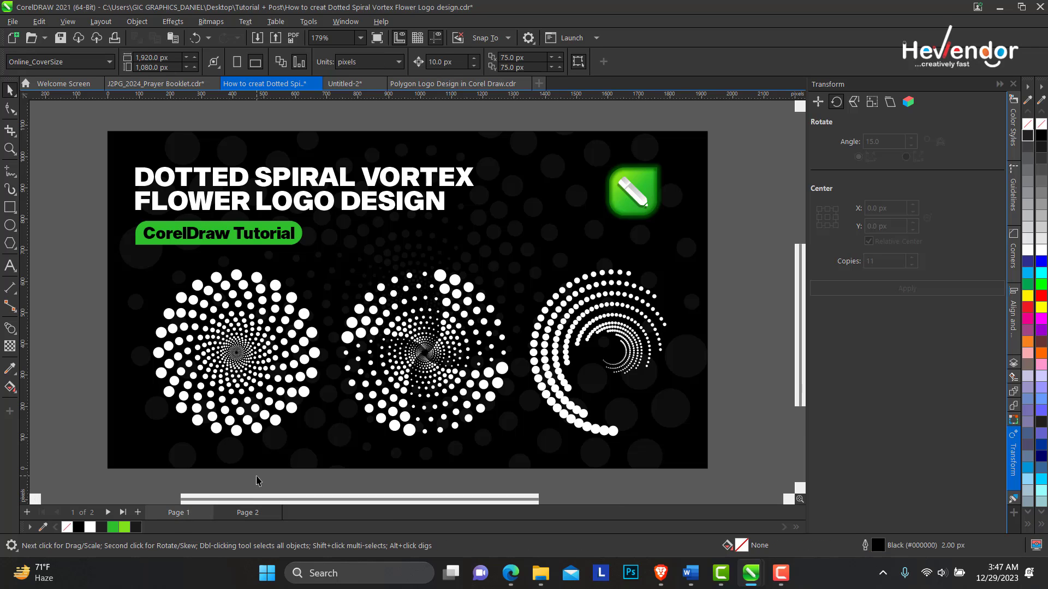
click(245, 512)
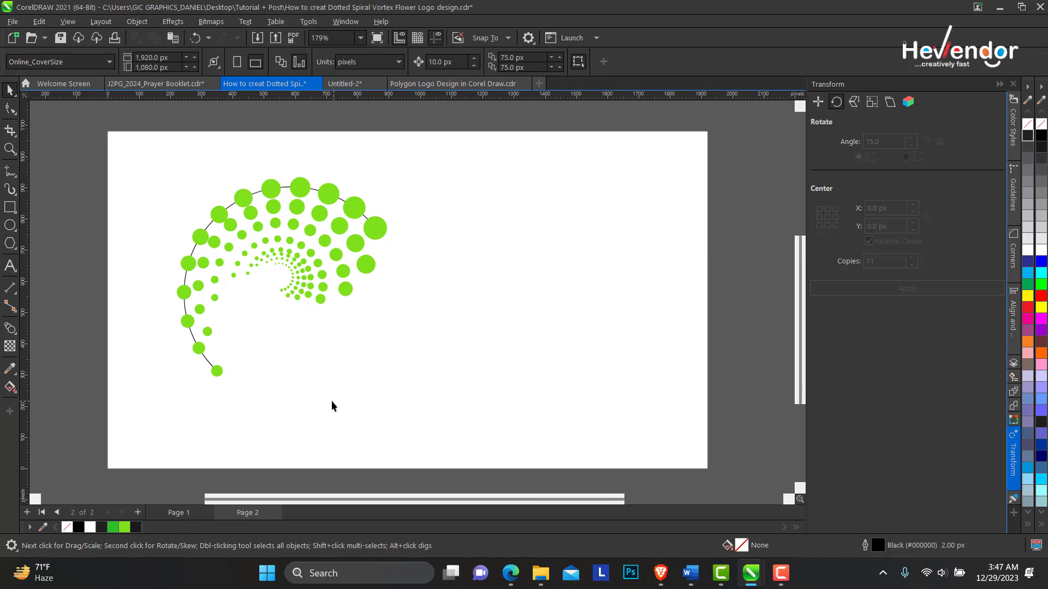
click(312, 229)
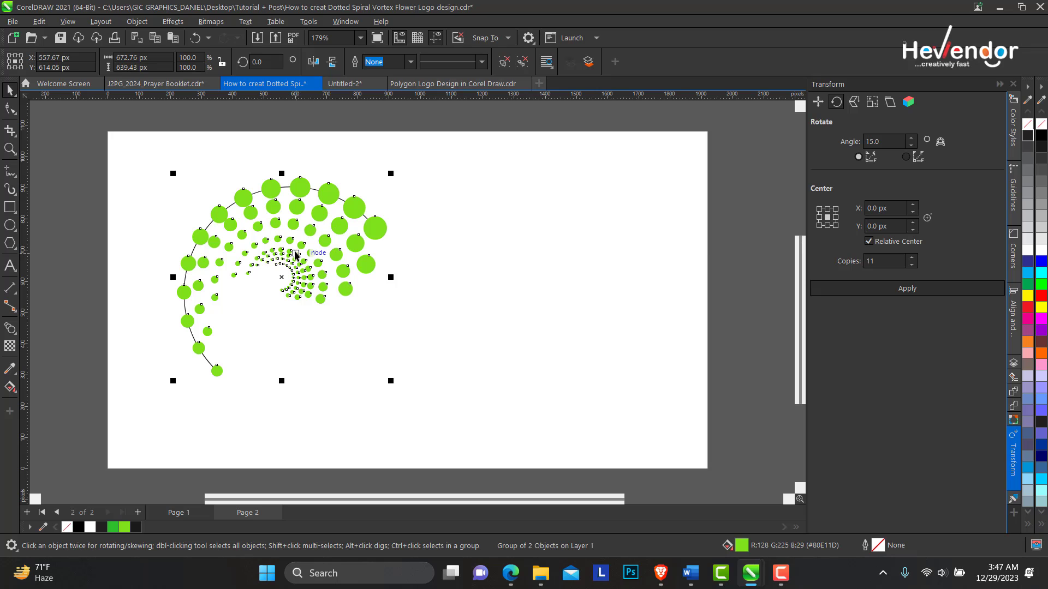
click(316, 248)
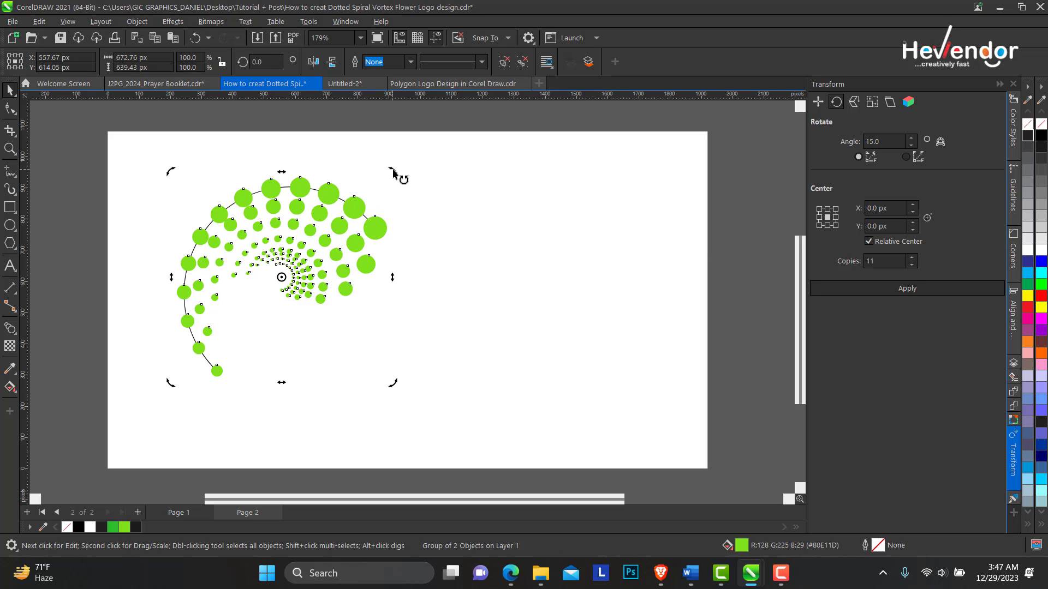
drag(387, 186, 387, 240)
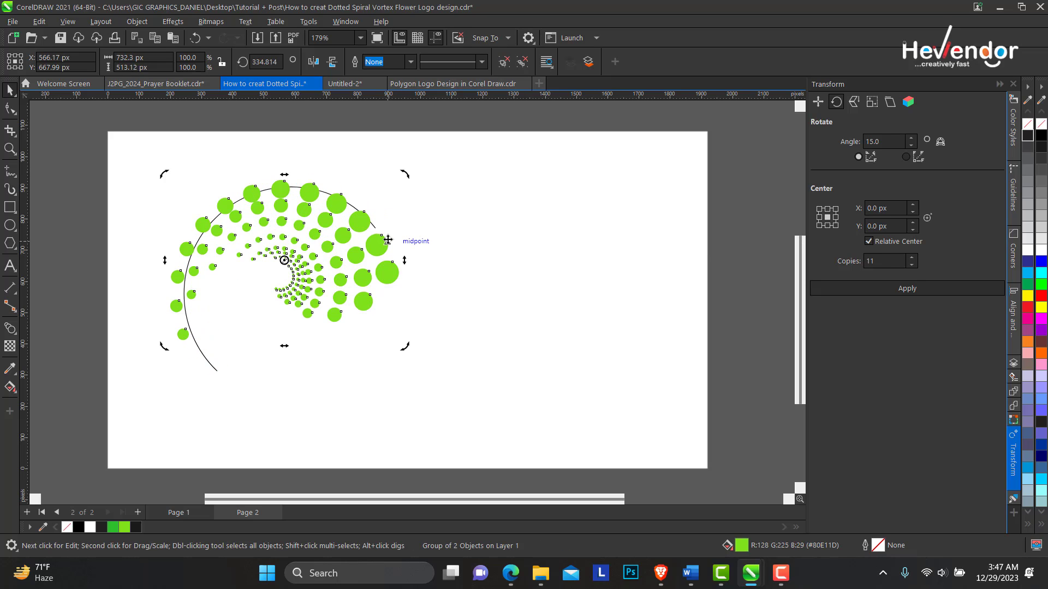
key(ctrl+z)
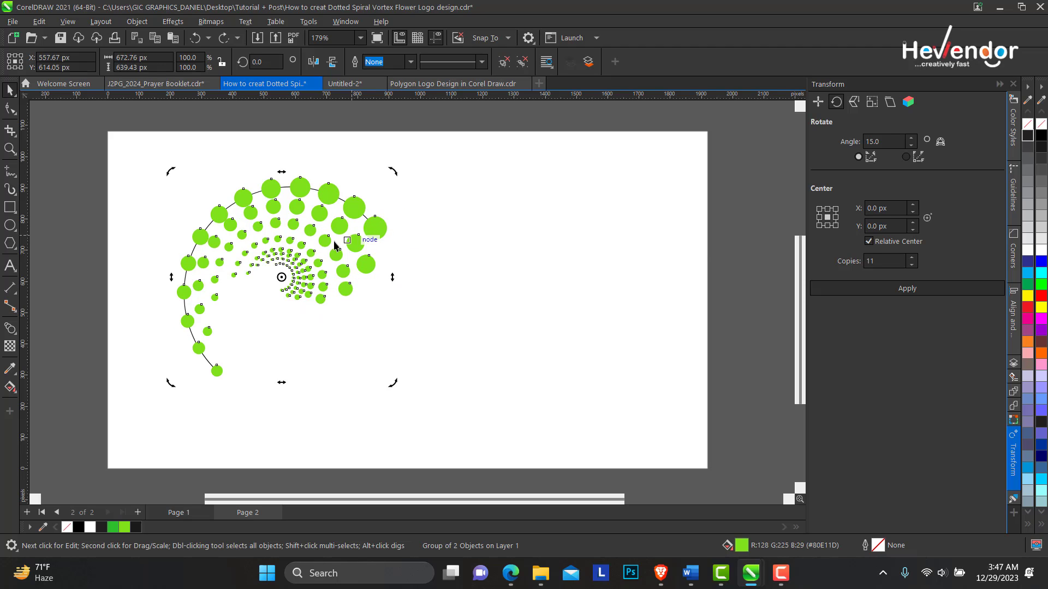
click(142, 179)
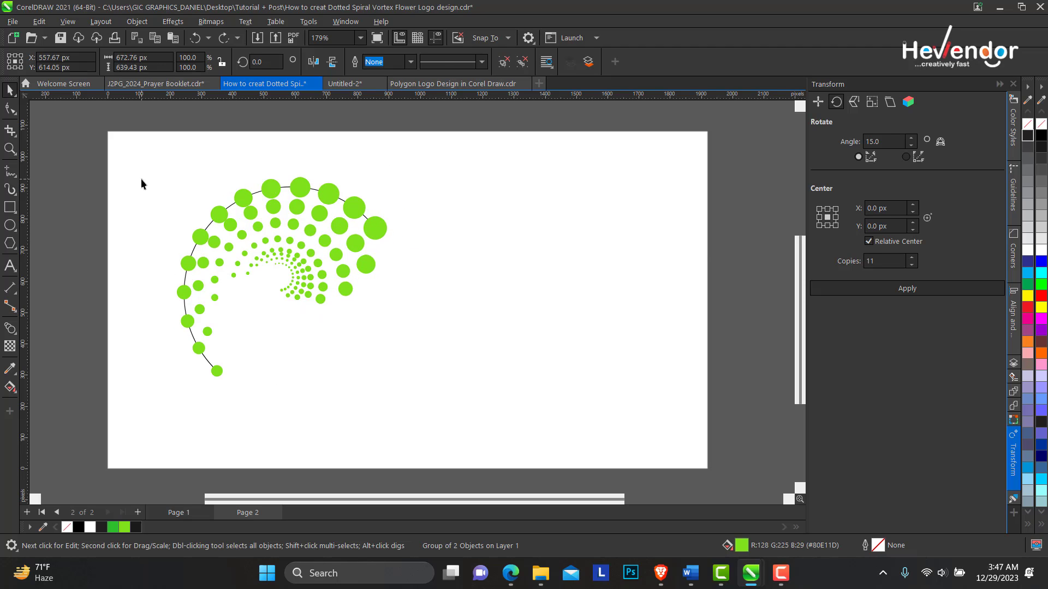
click(230, 206)
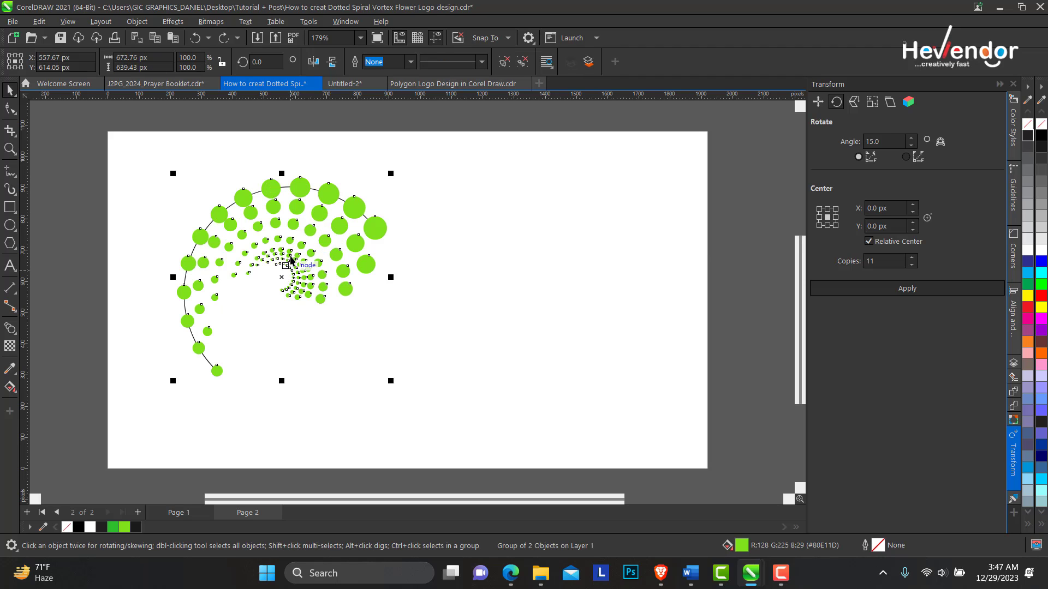
click(366, 197)
drag(394, 175, 301, 279)
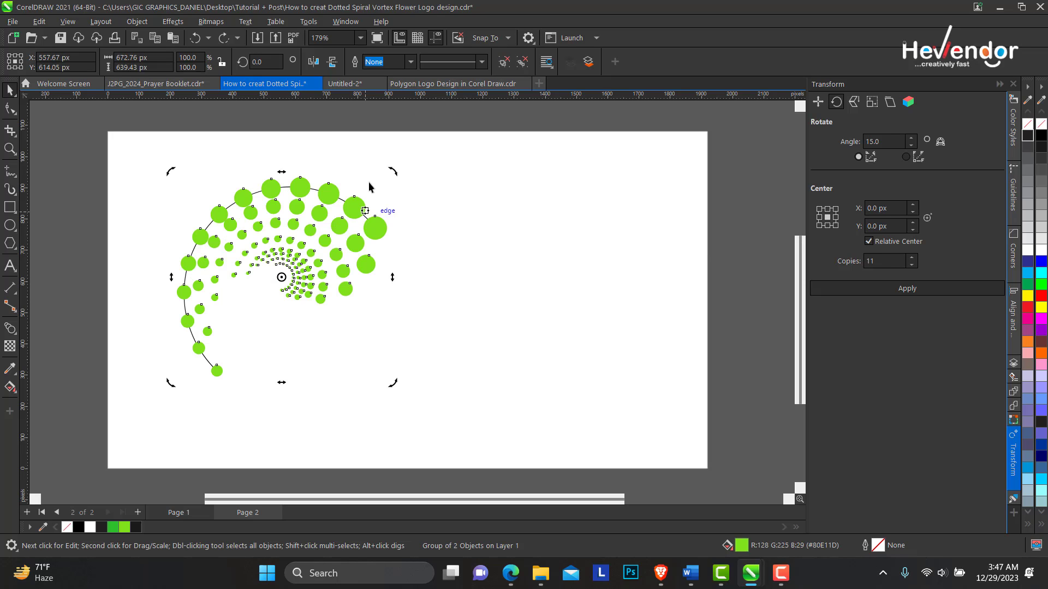
click(329, 170)
click(328, 192)
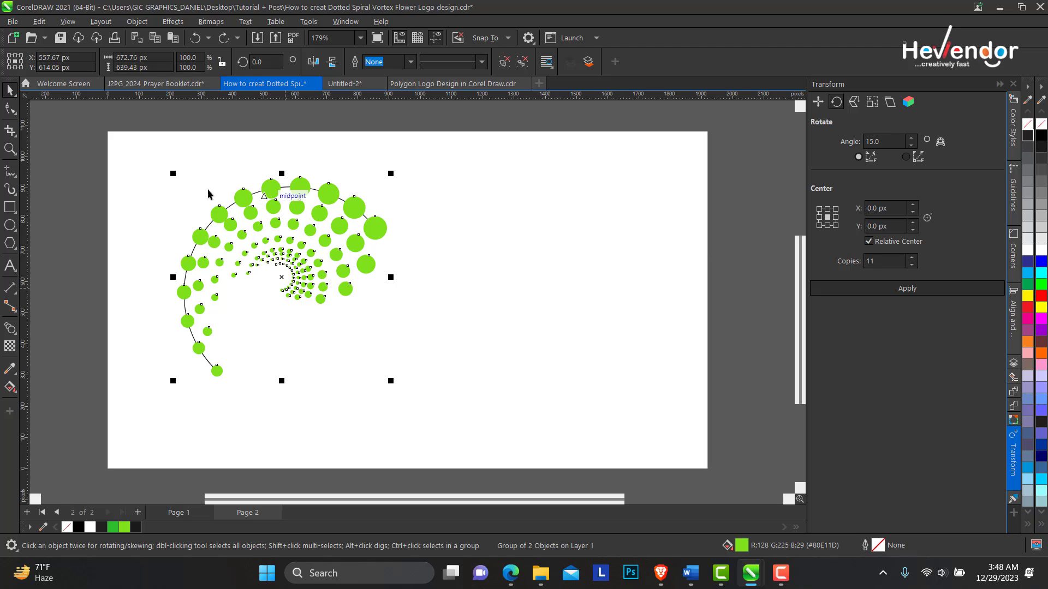
Step: Try shifting the four-row group's rotation centre slightly and remaking its reduced inner copy, and undo the attempt
click(146, 217)
click(256, 254)
click(279, 257)
drag(279, 257, 293, 224)
click(293, 224)
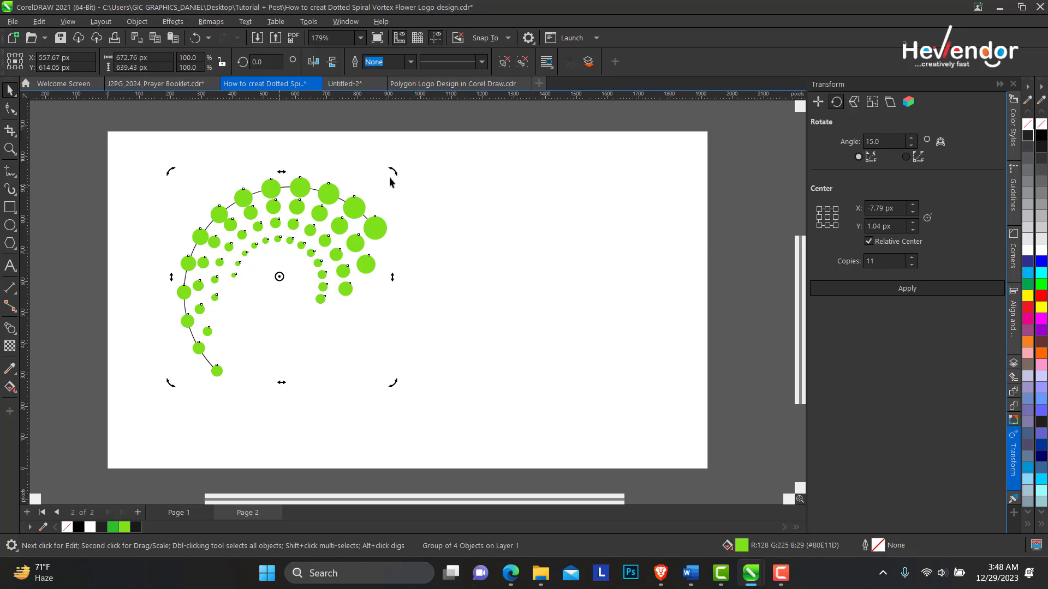
drag(394, 173, 324, 297)
key(ctrl+z)
key(ctrl+z)
key(ctrl+shift+z)
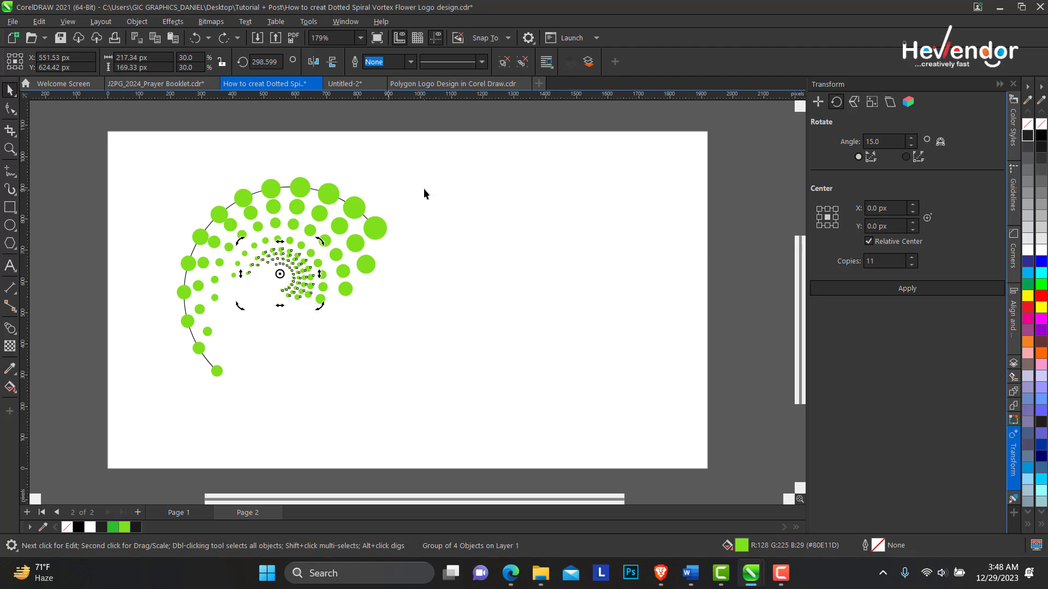
Step: Delete the black guide arc and group the outer dot rows with their reduced inner copy
click(404, 192)
click(365, 220)
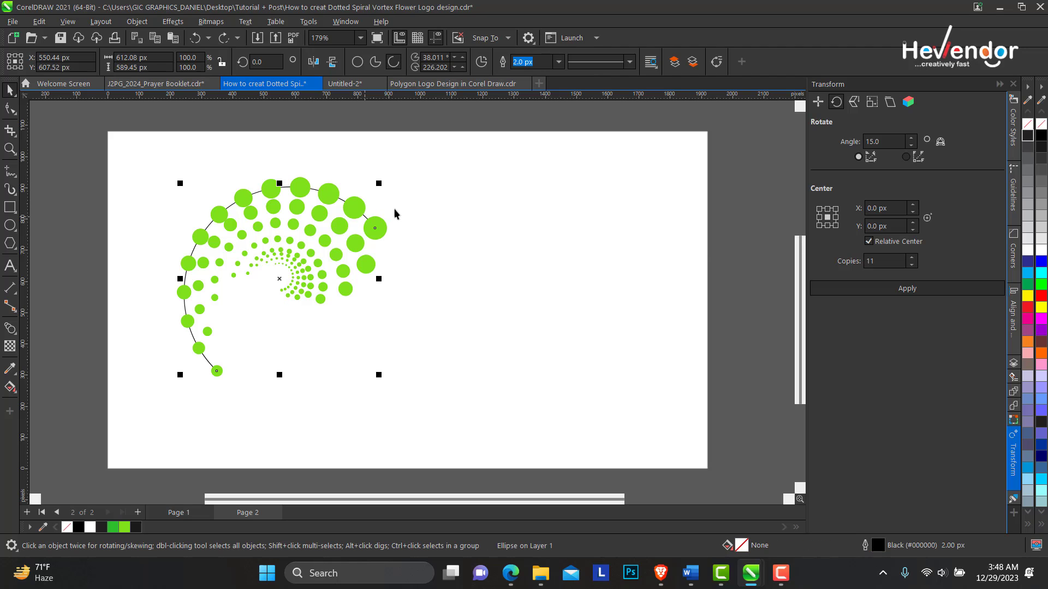
click(396, 213)
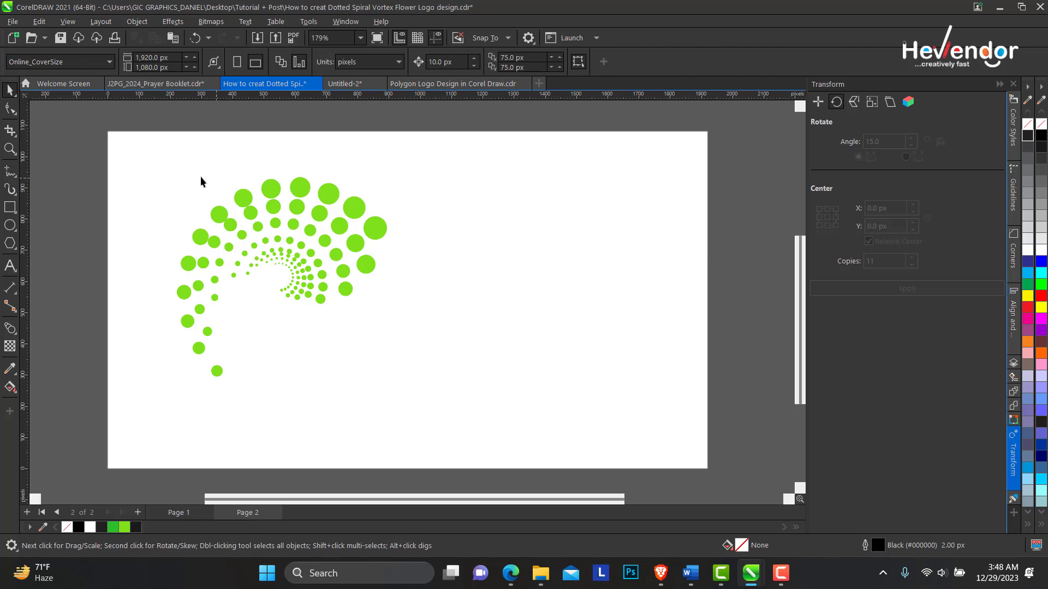
drag(461, 392, 462, 392)
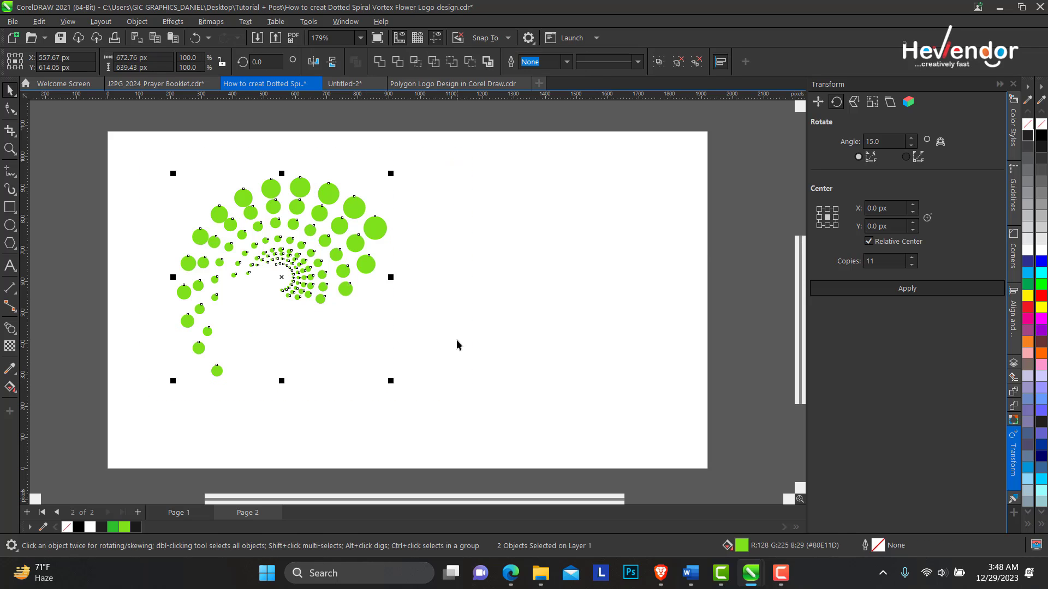
key(ctrl+g)
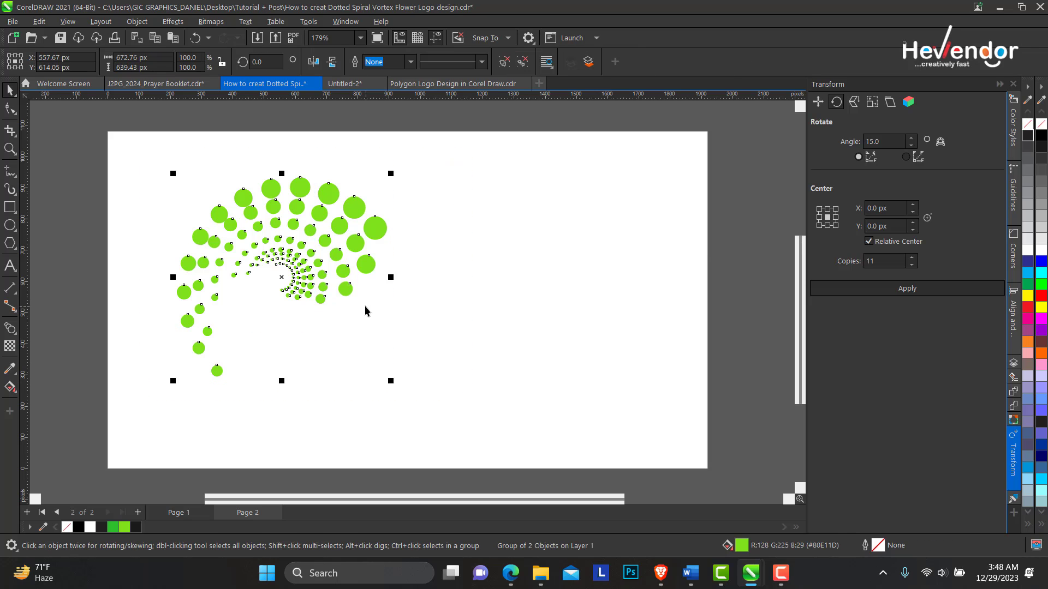
Step: Move the grouped green spiral to the right side of the page
click(13, 151)
right_click(400, 233)
click(10, 90)
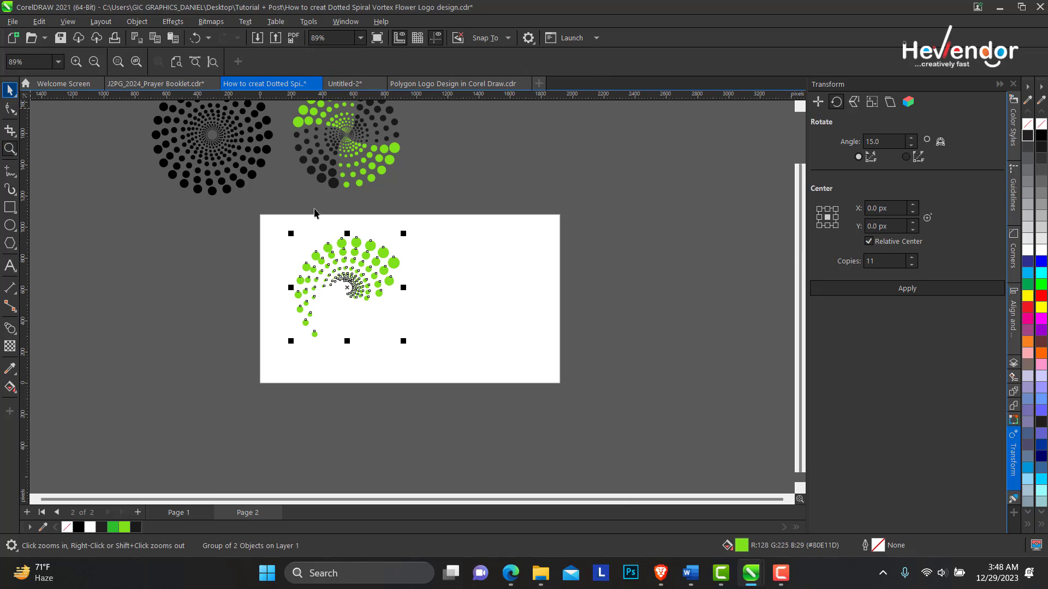
drag(357, 300, 512, 312)
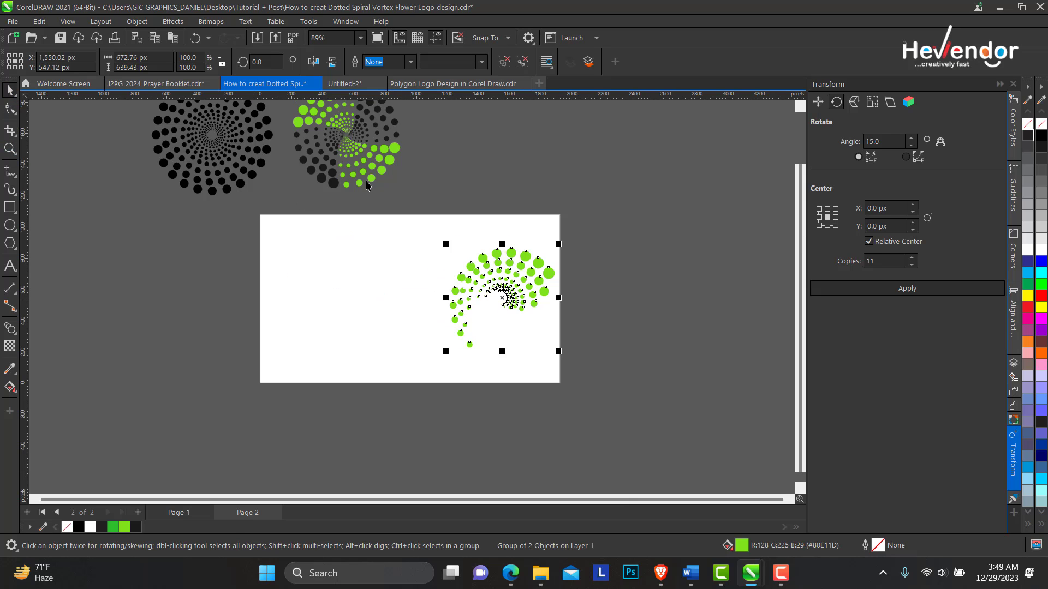
Step: Bring the two-colour dotted flower to the middle of the page and the black dotted flower to its left edge
drag(350, 155, 389, 318)
click(221, 139)
drag(221, 140, 259, 305)
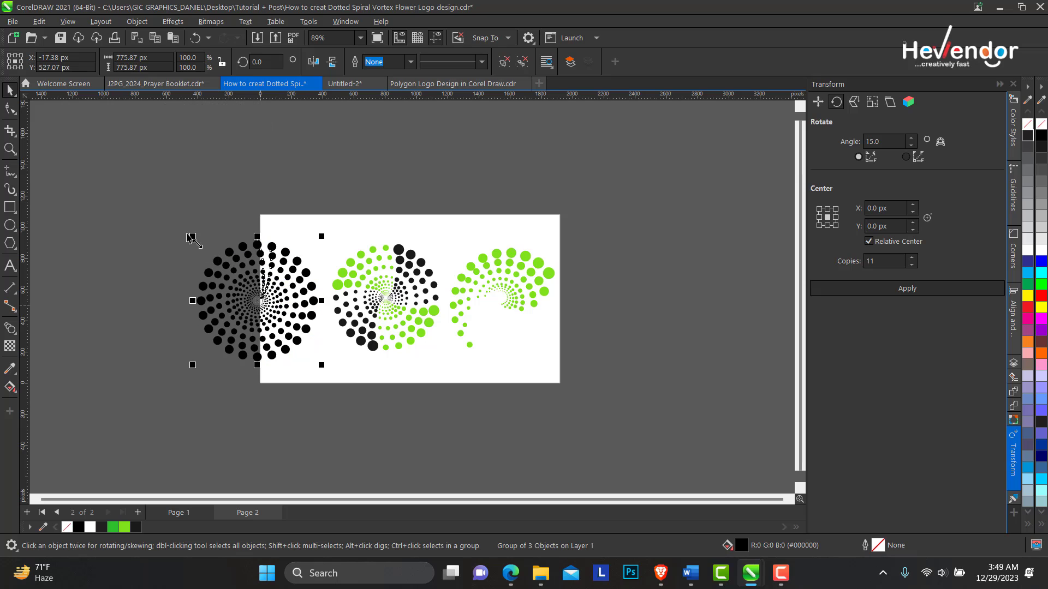